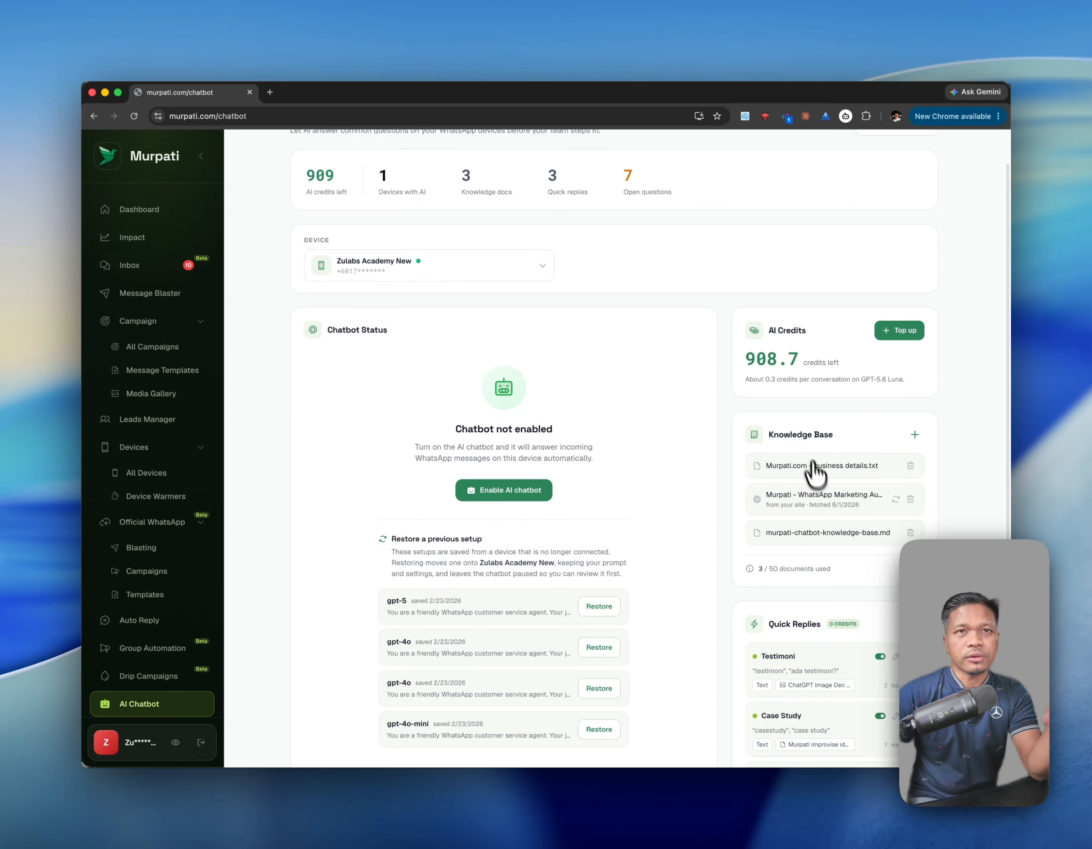
Look over the AI Chatbot page, including the knowledge base, quick replies, unanswered questions and saved setups
{"action": "scroll", "coordinate": [813, 467], "scroll_direction": "down", "scroll_amount": 5}
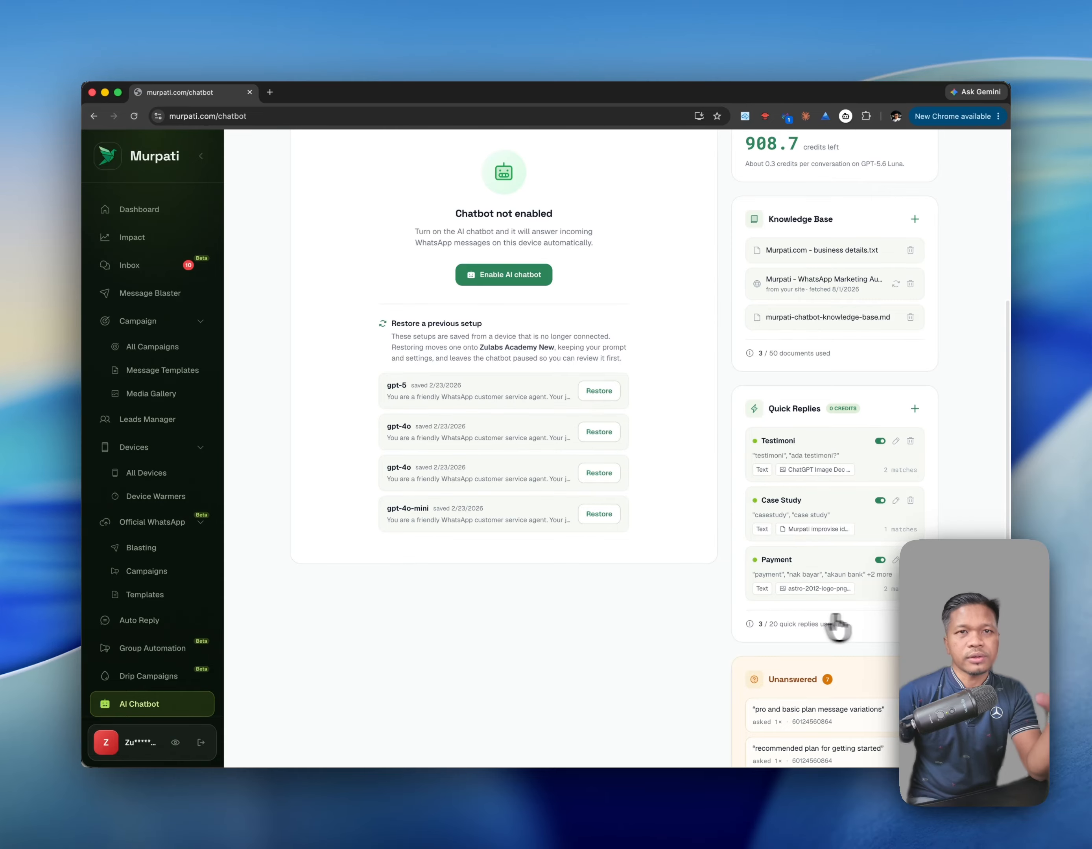
{"action": "scroll", "coordinate": [836, 625], "scroll_direction": "down", "scroll_amount": 3}
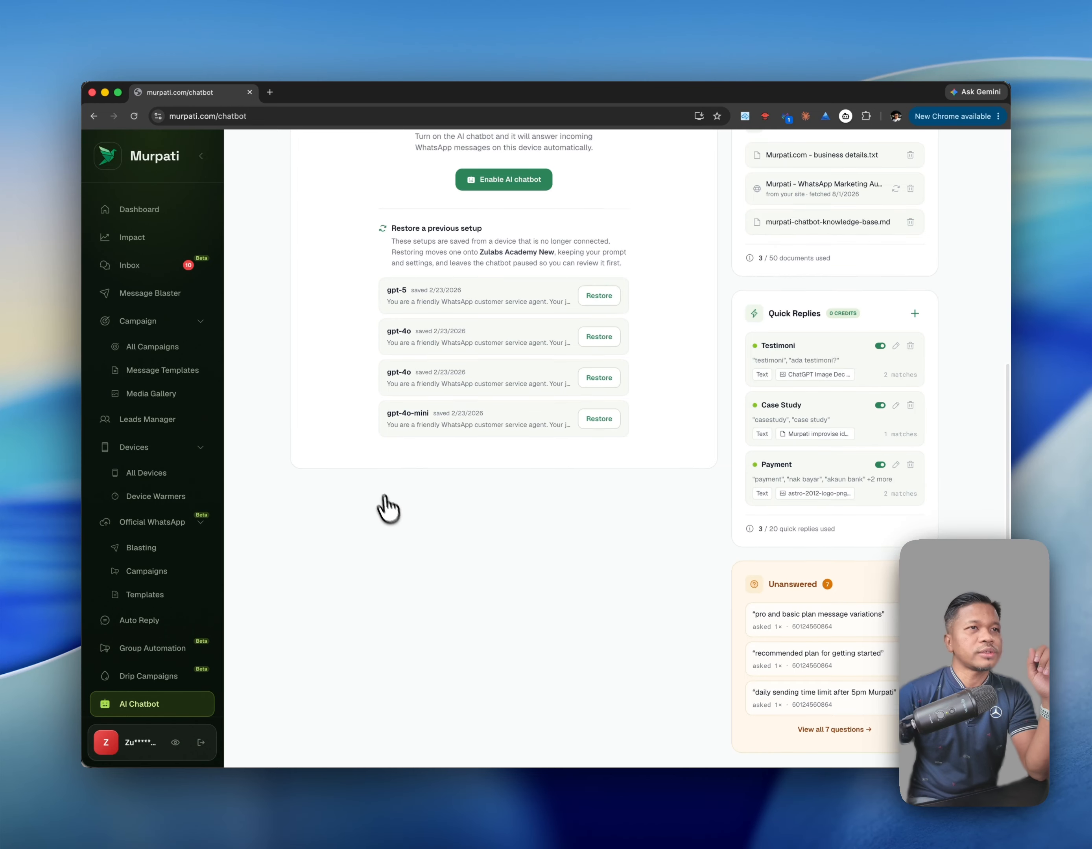
{"action": "scroll", "coordinate": [505, 495], "scroll_direction": "up", "scroll_amount": 6}
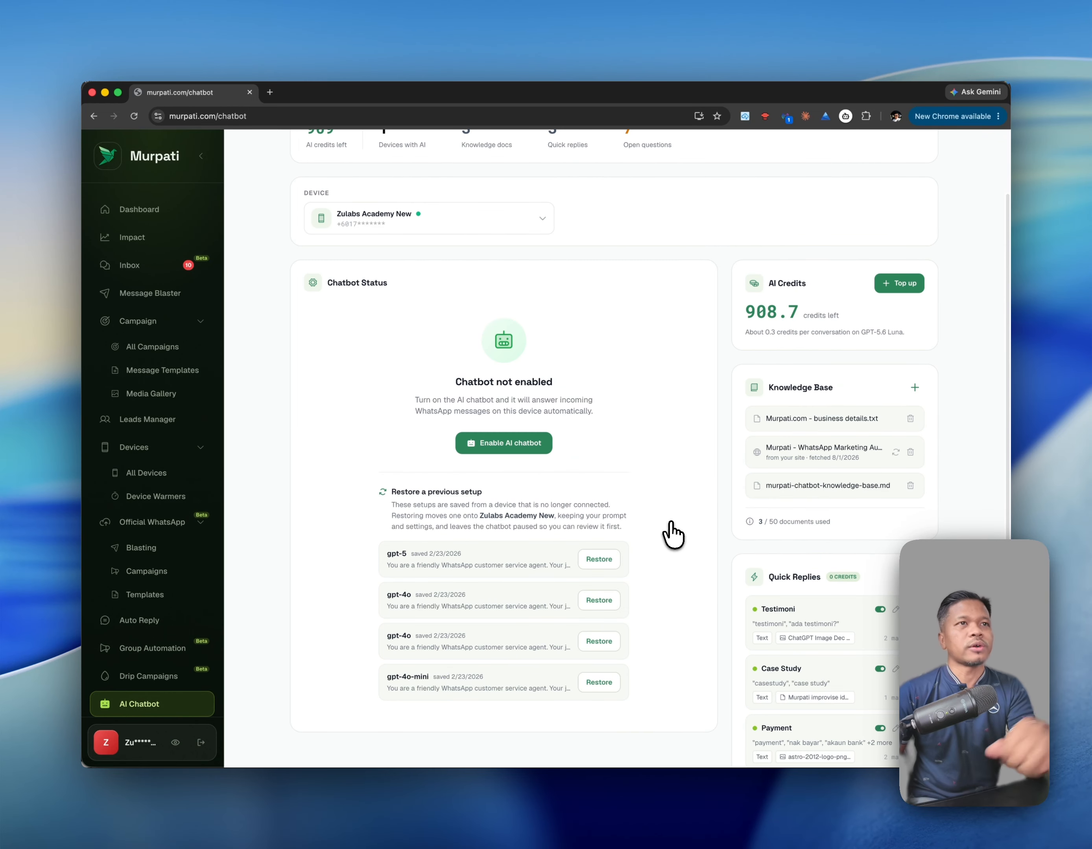
{"action": "scroll", "coordinate": [656, 520], "scroll_direction": "up", "scroll_amount": 2}
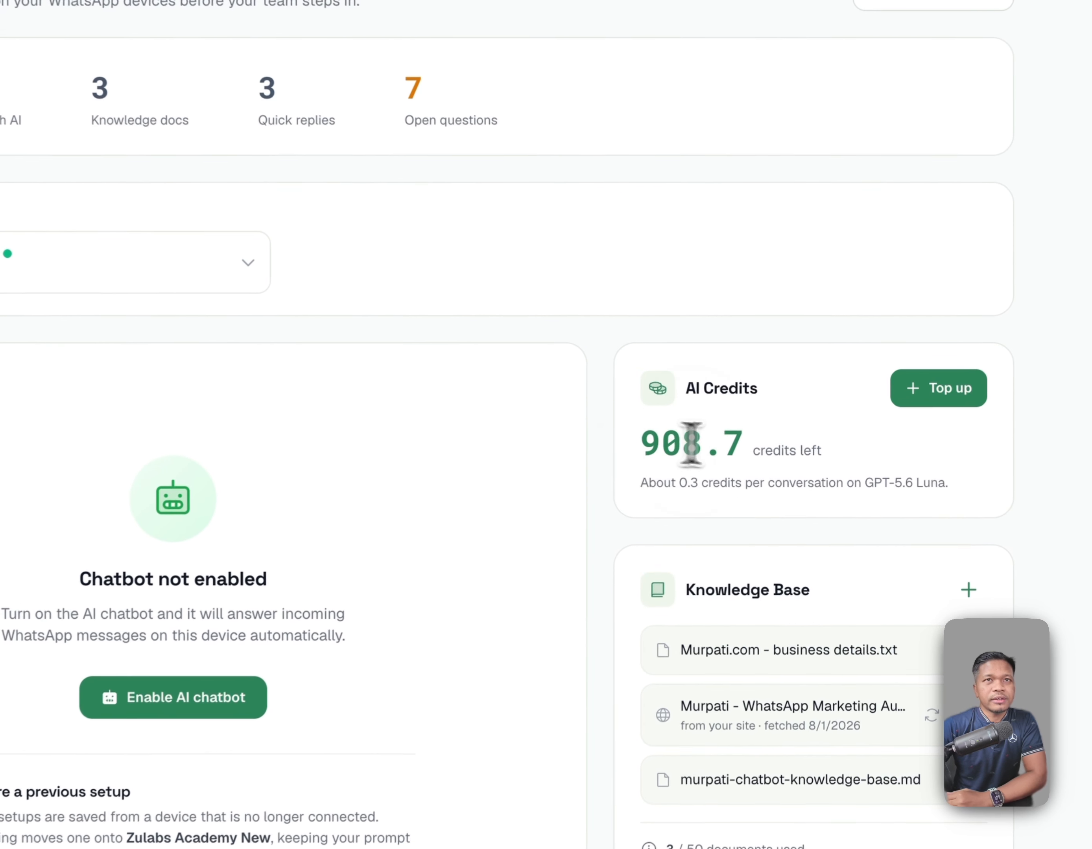
Examine the AI credit balance and the available top-up packages, then close the package selection without purchasing
{"action": "double_click", "coordinate": [799, 411]}
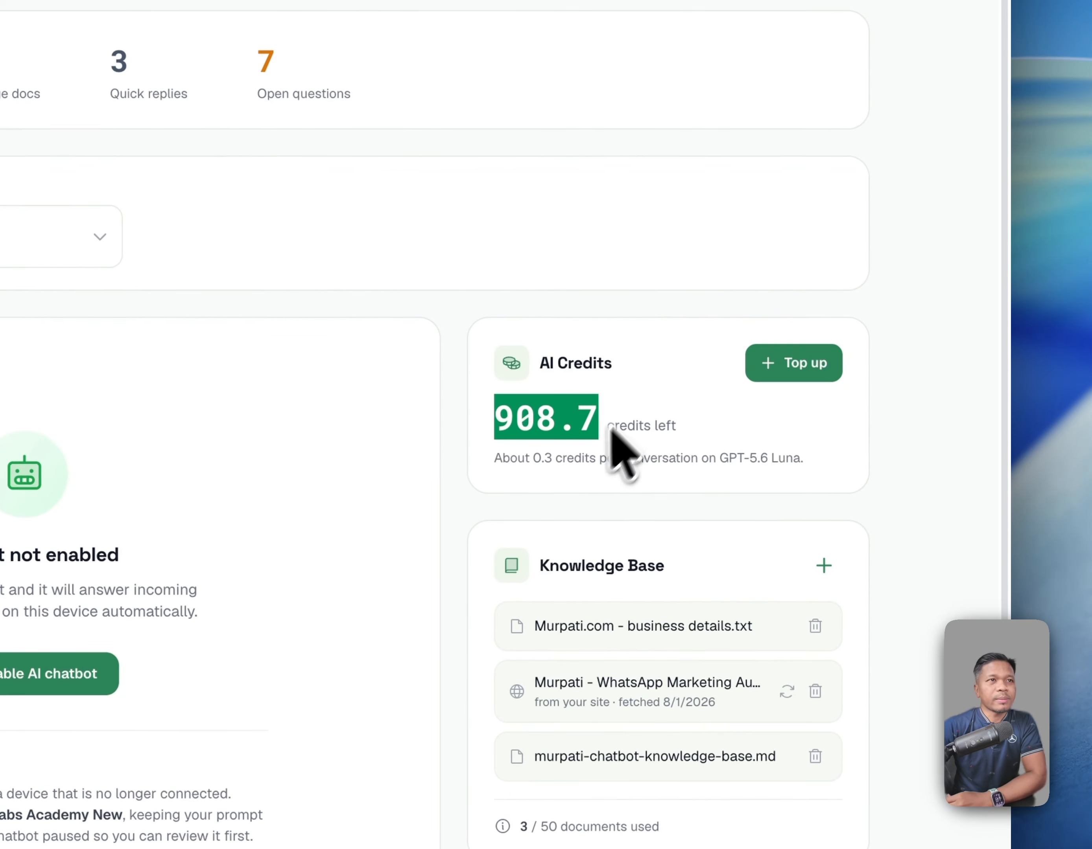
{"action": "left_click", "coordinate": [789, 429]}
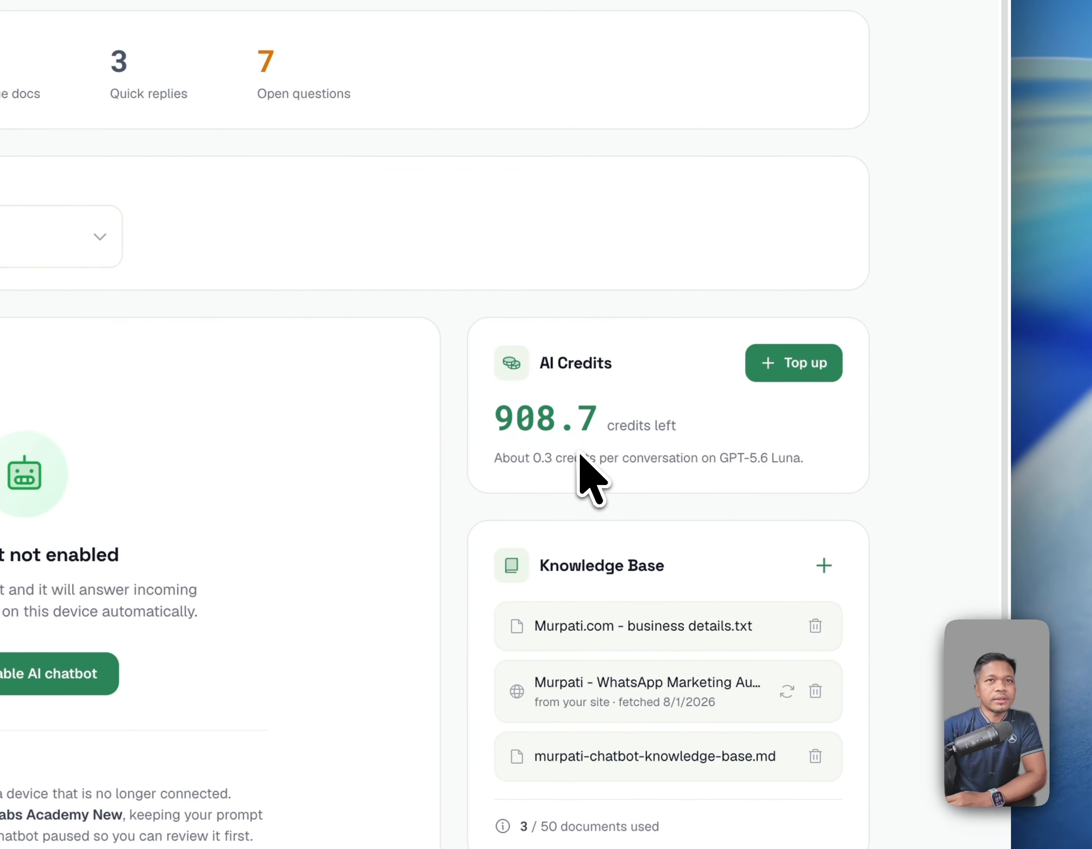
{"action": "left_click", "coordinate": [785, 374]}
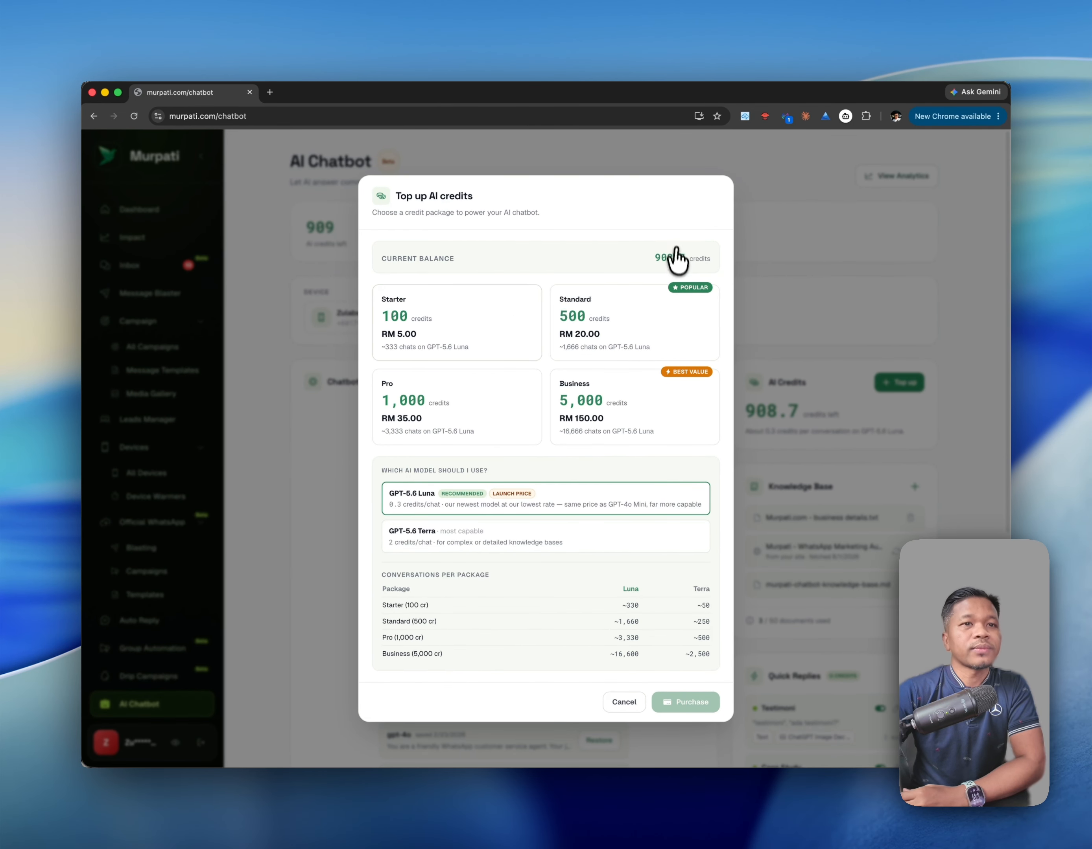
{"action": "left_click", "coordinate": [626, 703]}
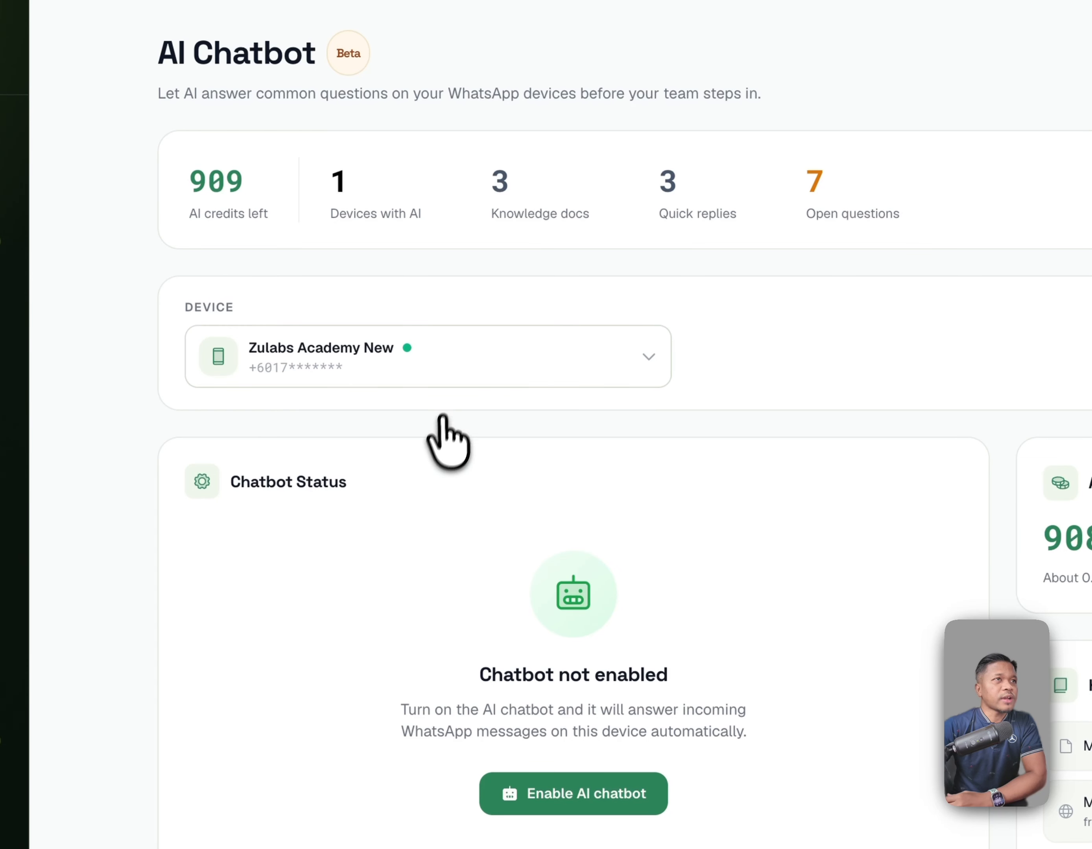
Check the device choices, keep Zulabs Academy New selected, and start enabling its AI chatbot
{"action": "left_click", "coordinate": [445, 358]}
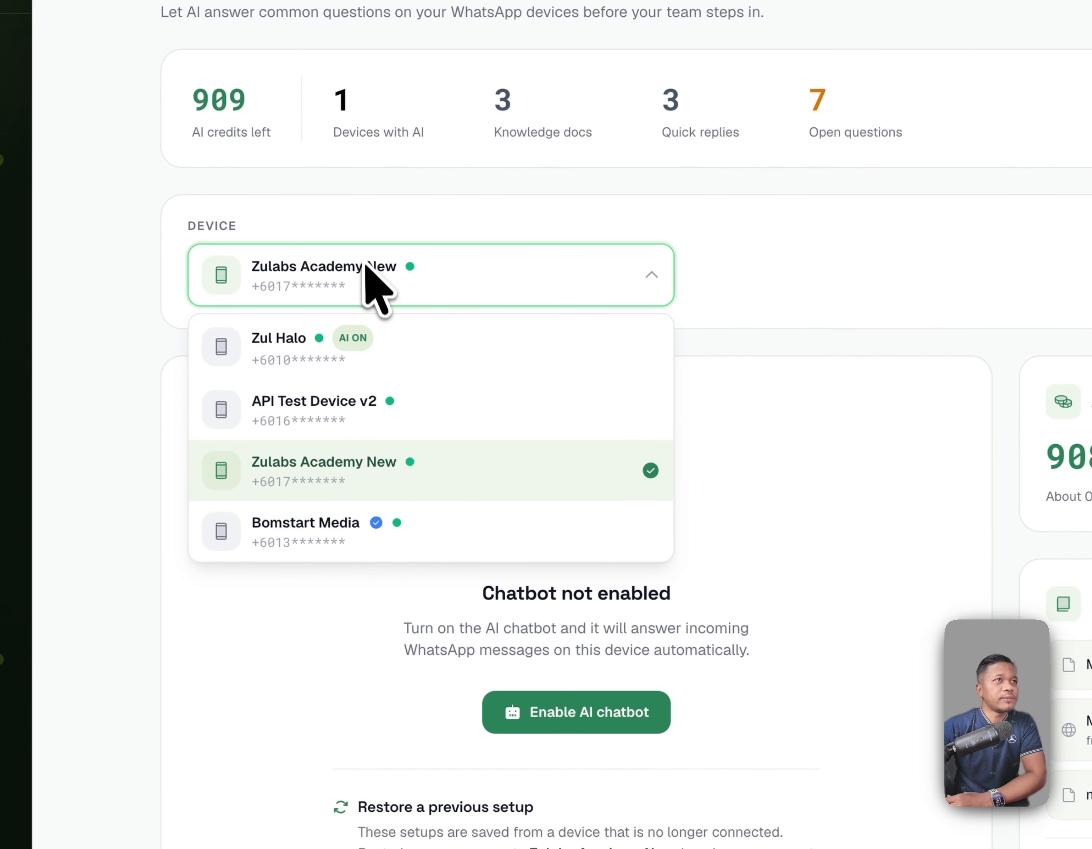
{"action": "left_click", "coordinate": [365, 265]}
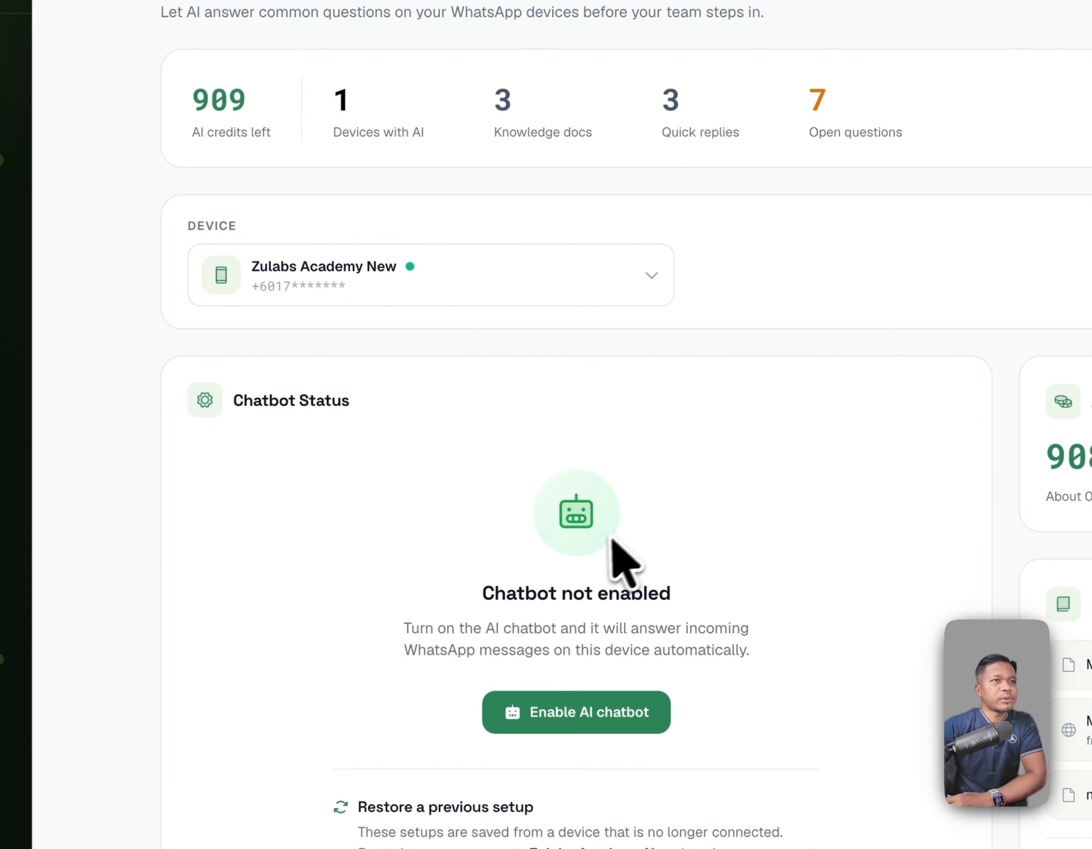
{"action": "scroll", "coordinate": [611, 540], "scroll_direction": "down", "scroll_amount": 3}
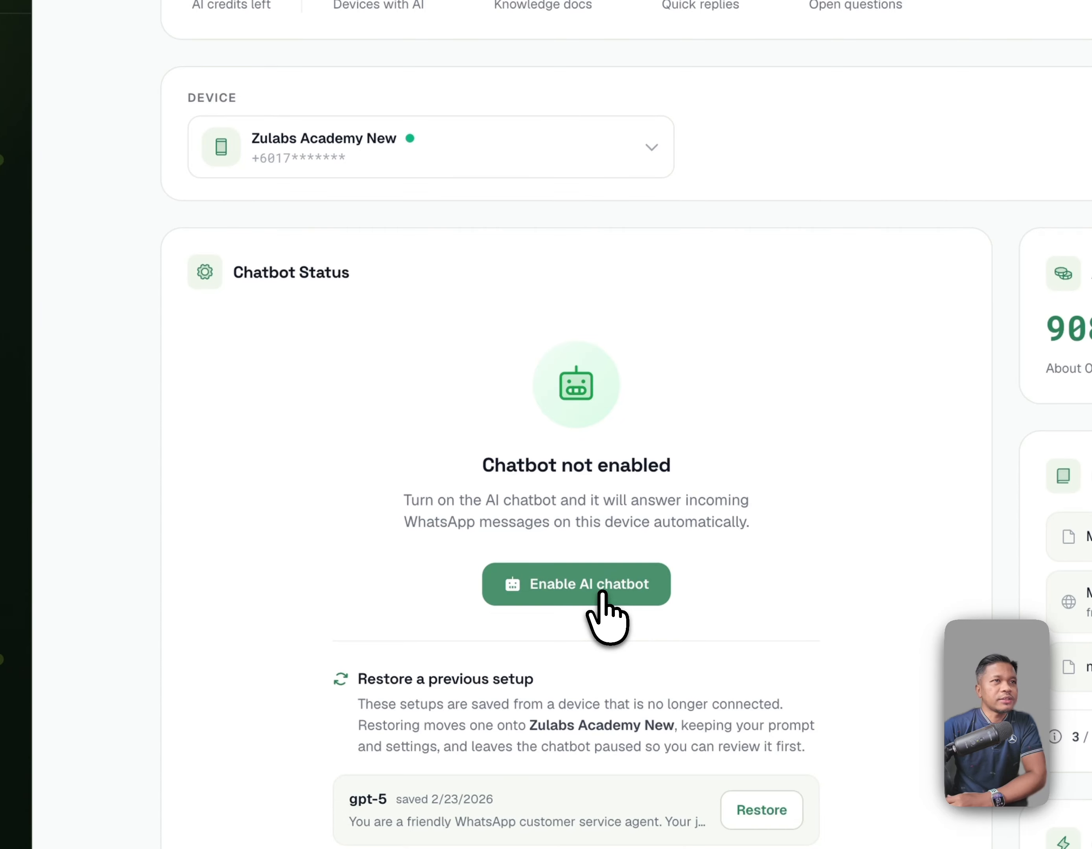
{"action": "left_click", "coordinate": [652, 589]}
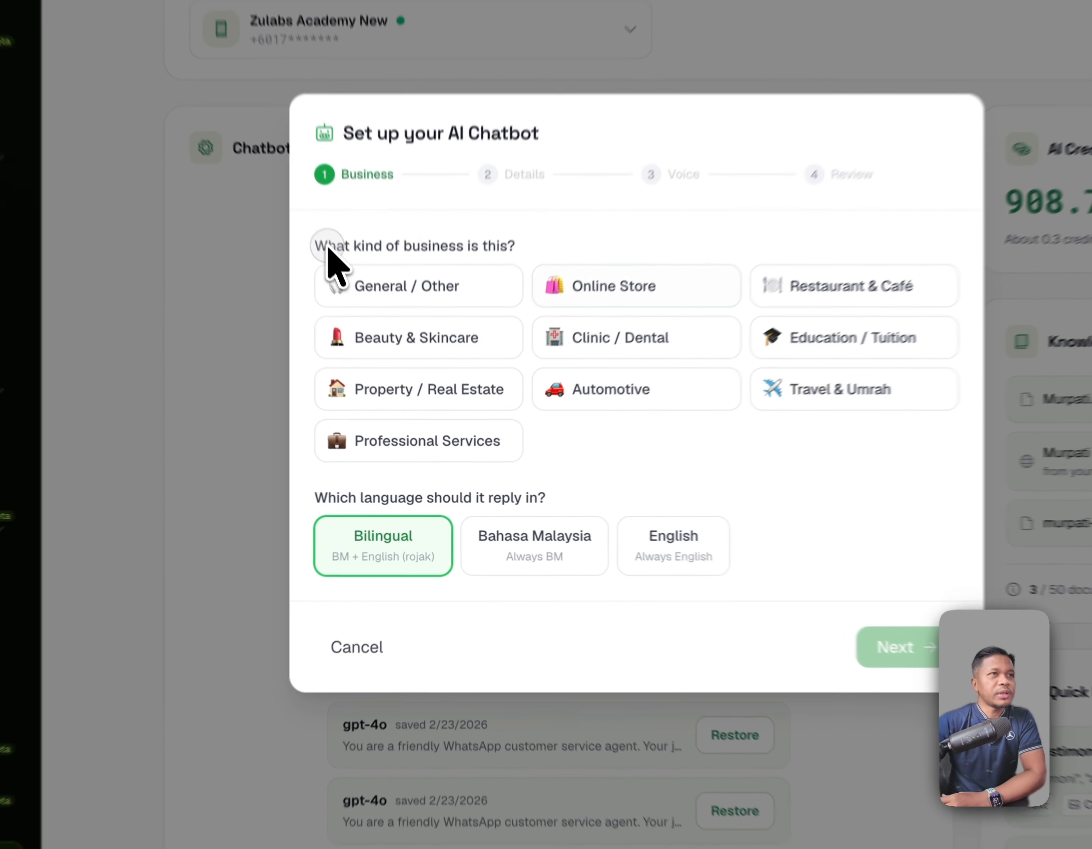
Set the business type to Professional Services, keep bilingual replies, and continue to the business details
{"action": "left_click_drag", "start_coordinate": [379, 369], "coordinate": [484, 370]}
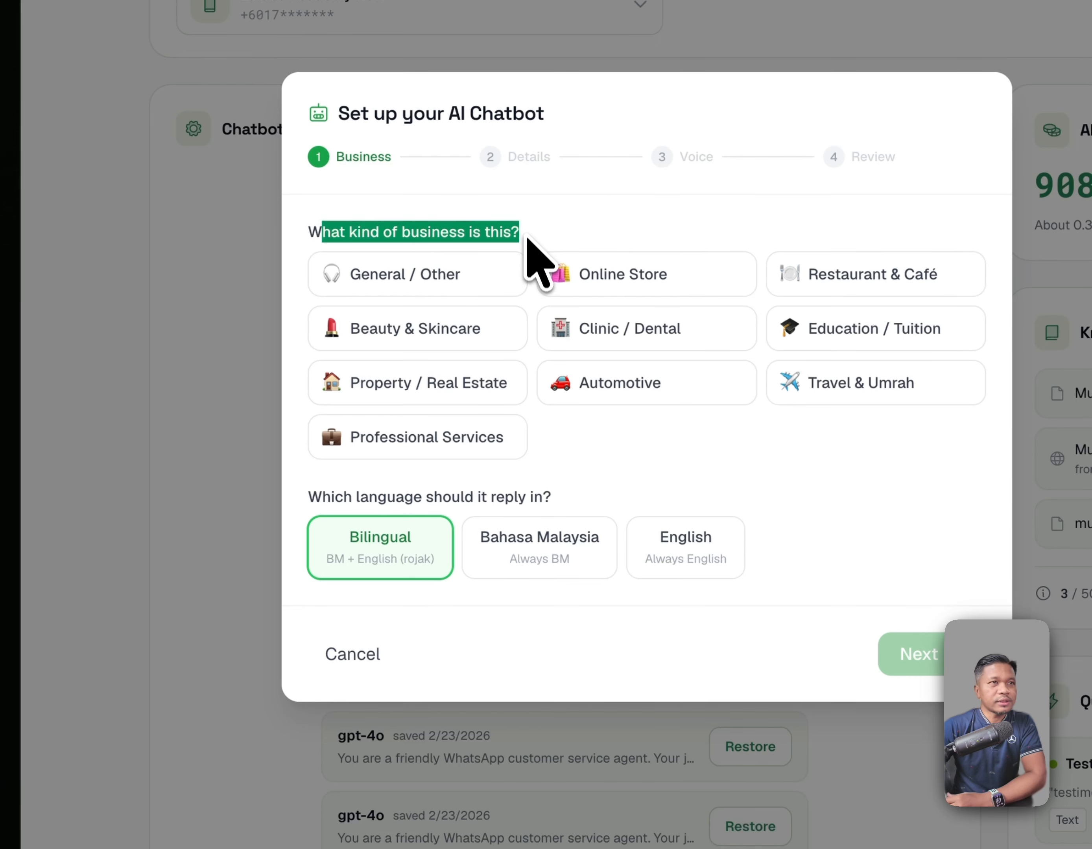
{"action": "left_click", "coordinate": [544, 384]}
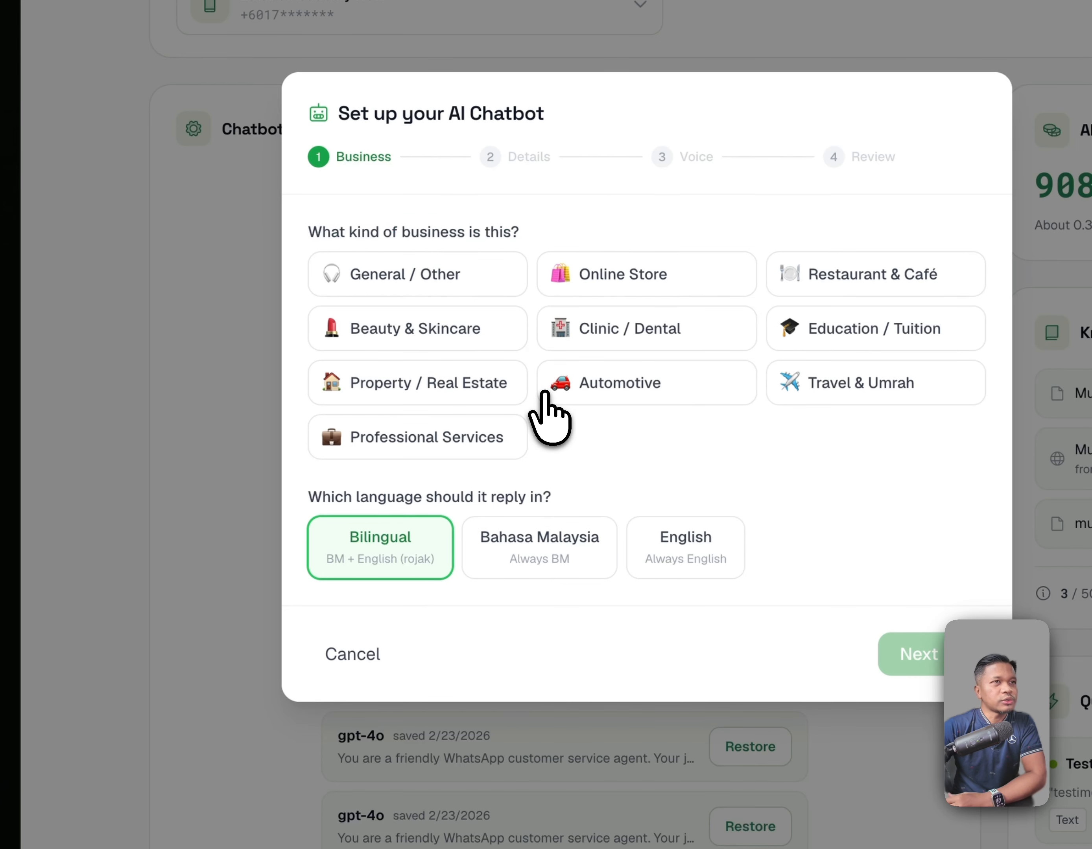
{"action": "left_click", "coordinate": [404, 450]}
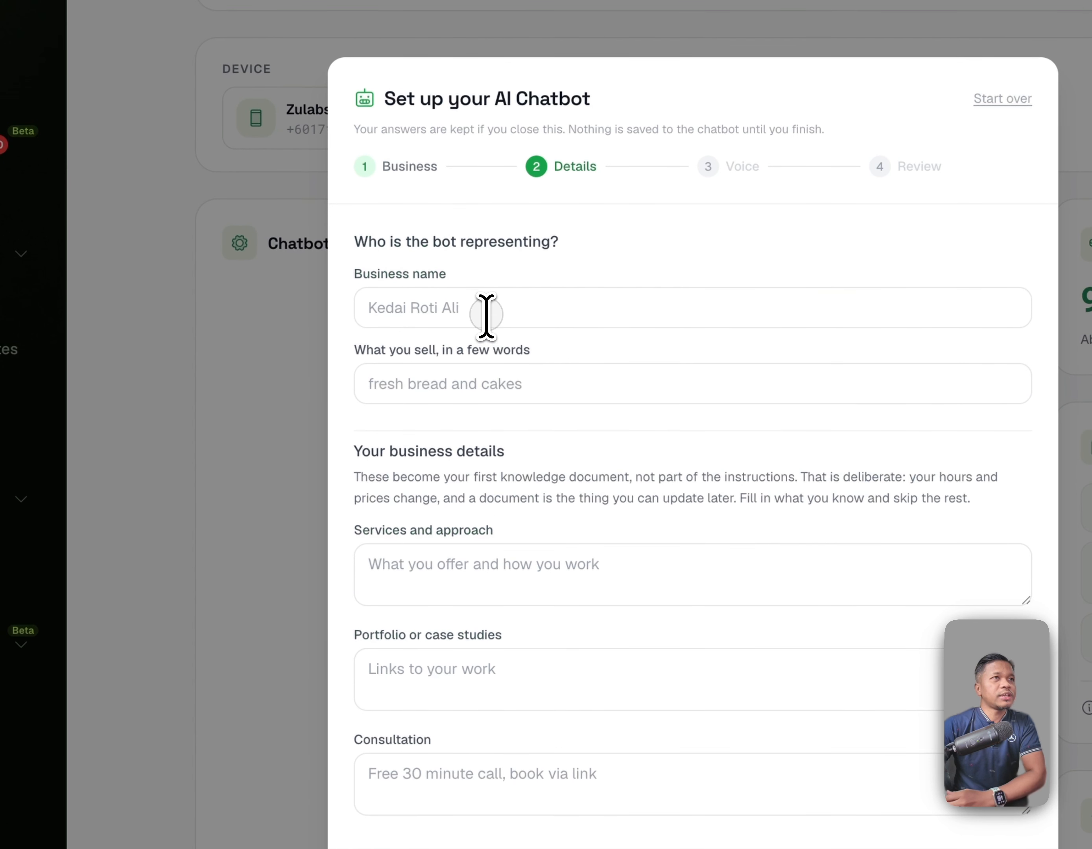
Enter Murpati.com as the business name and "Saas untuk whatsapp blasting dan automation" as the offering, leaving the remaining details blank
{"action": "left_click", "coordinate": [486, 315]}
{"action": "left_click", "coordinate": [486, 315]}
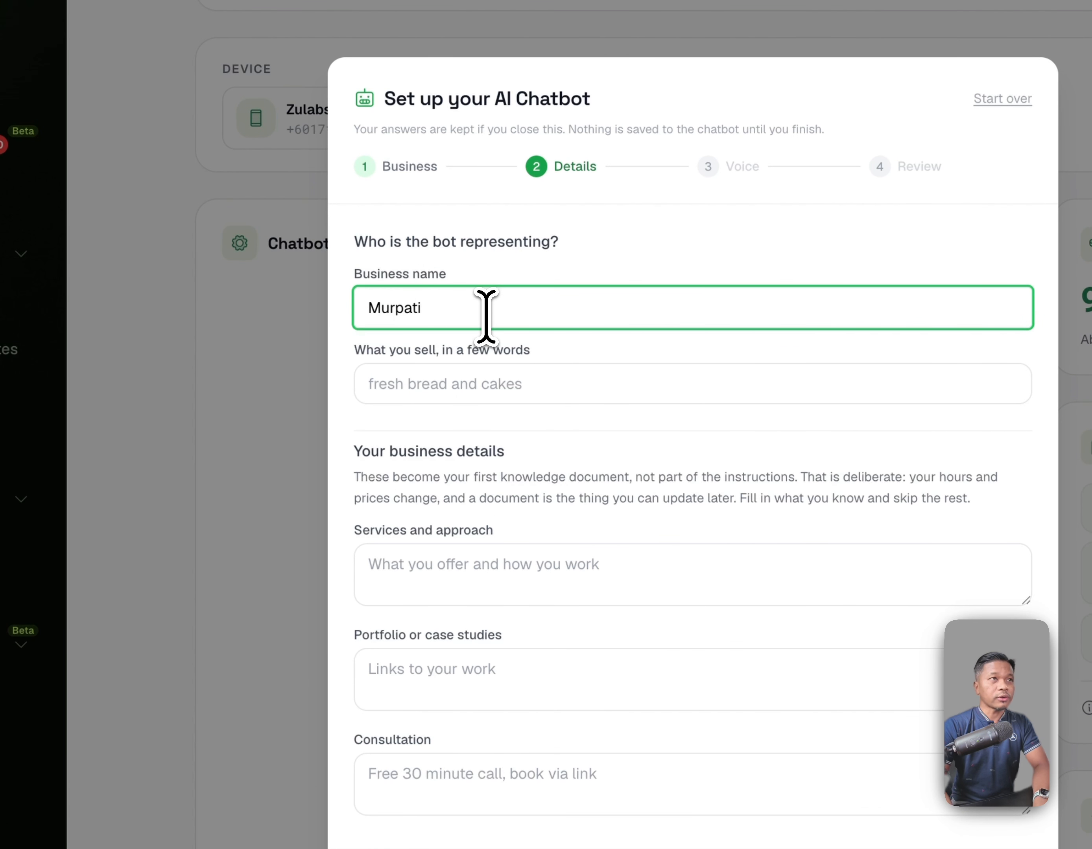
{"action": "type", "text": "Murpati.com"}
{"action": "key", "text": "Tab"}
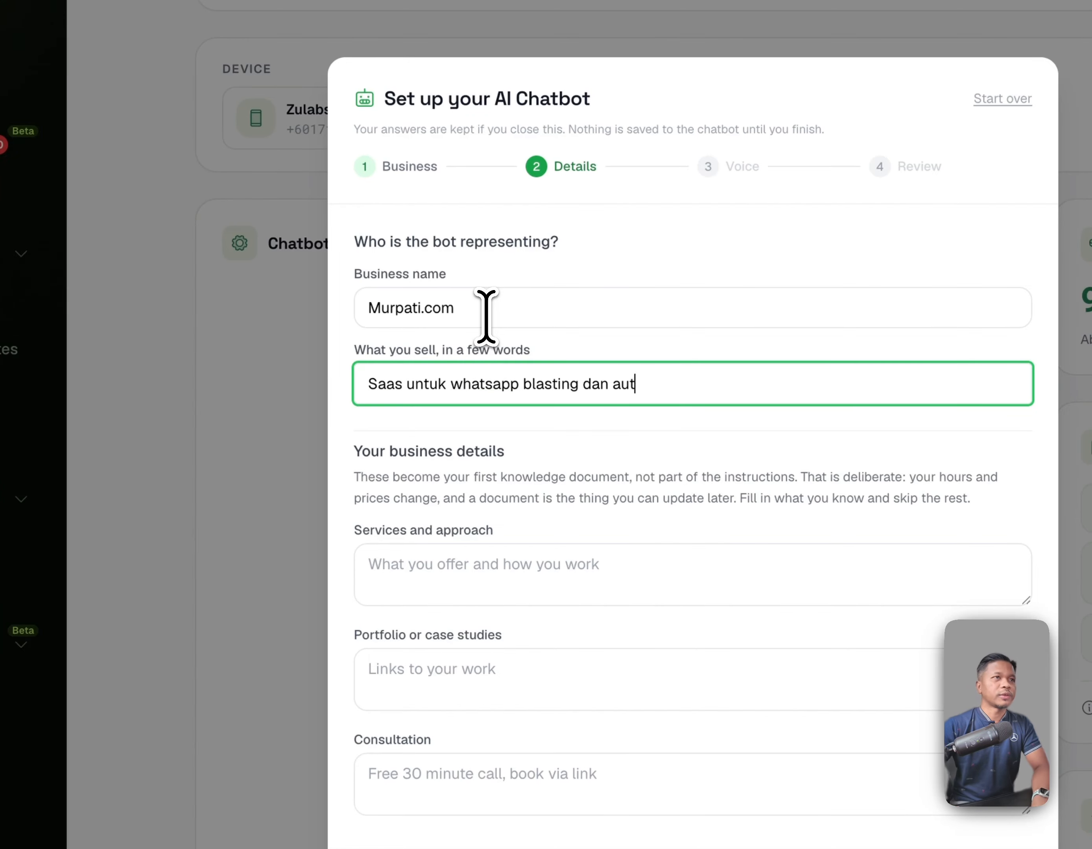
{"action": "type", "text": "omation"}
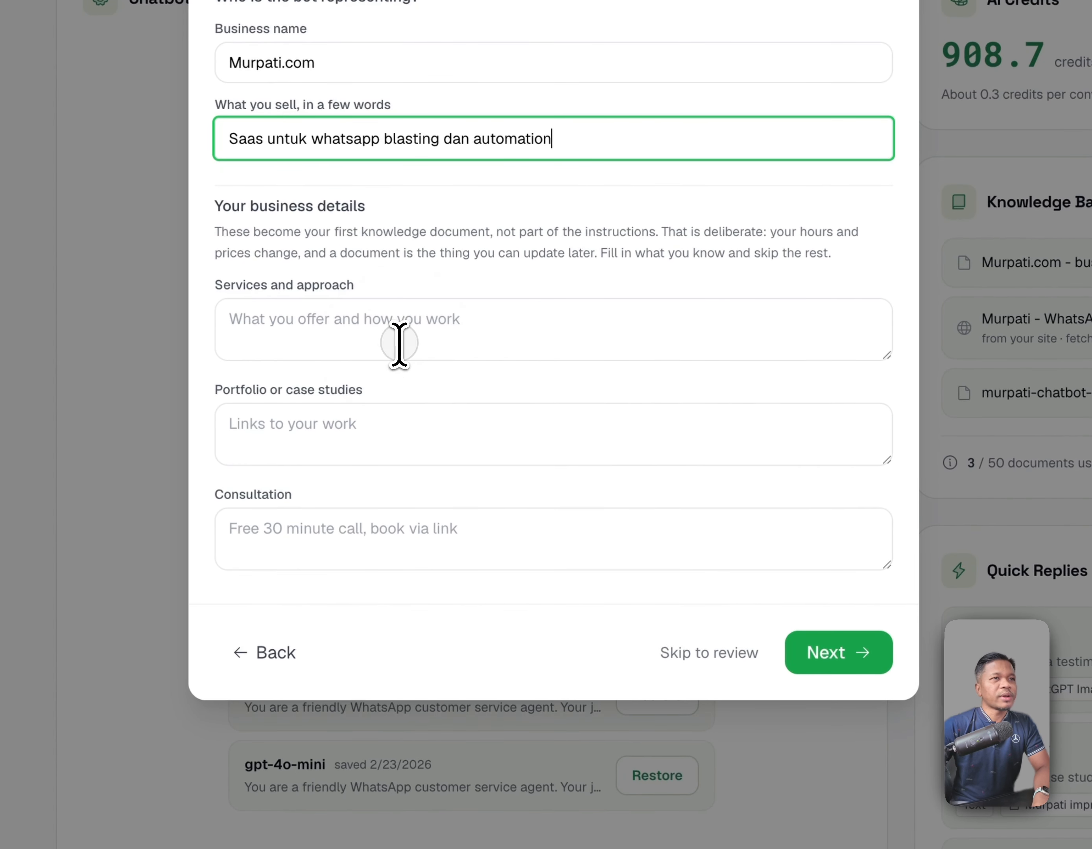
{"action": "left_click", "coordinate": [397, 353]}
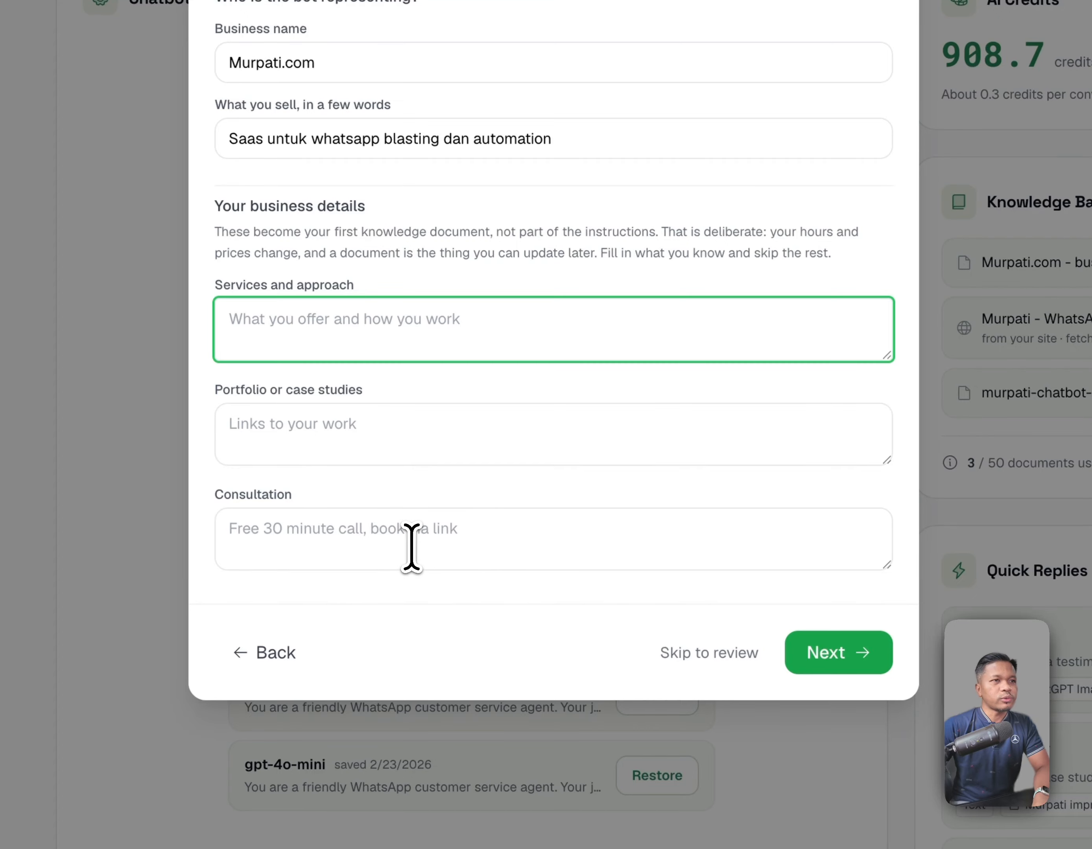
{"action": "left_click", "coordinate": [399, 422]}
{"action": "key", "text": "Tab"}
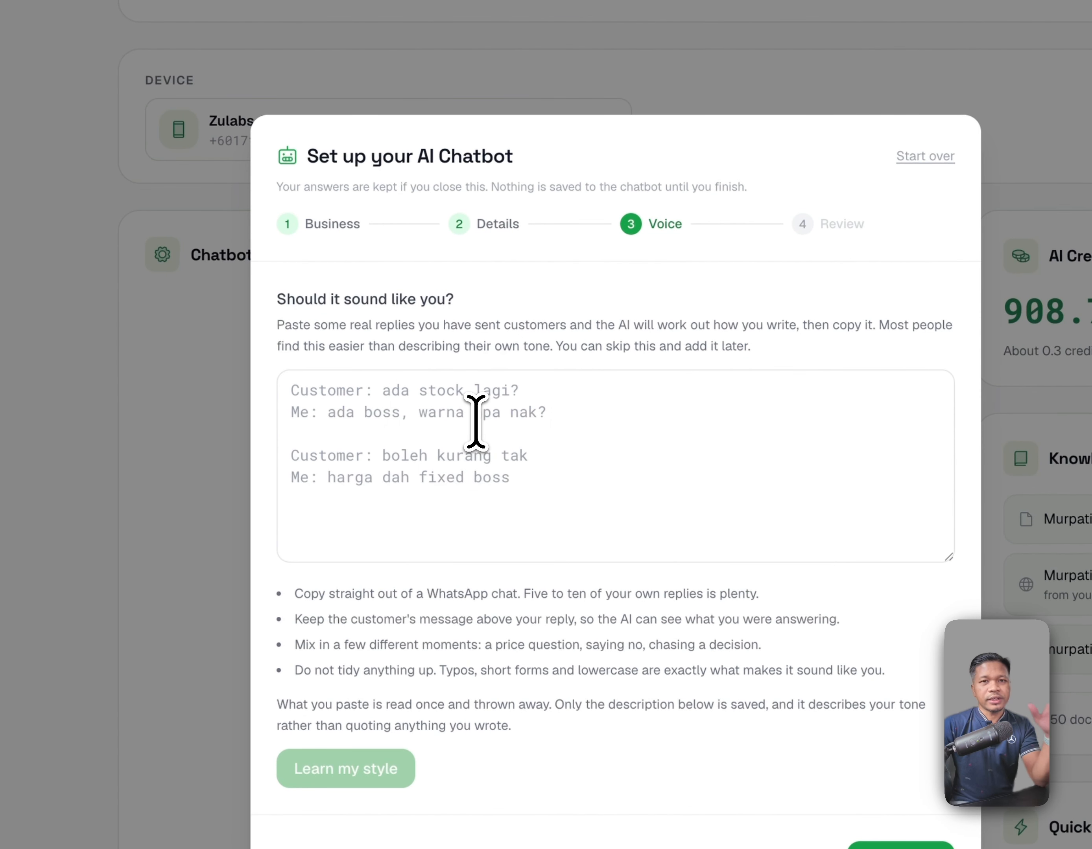
Paste the copied sample customer conversations into the chatbot's voice setup as examples of real replies
{"action": "left_click", "coordinate": [475, 422]}
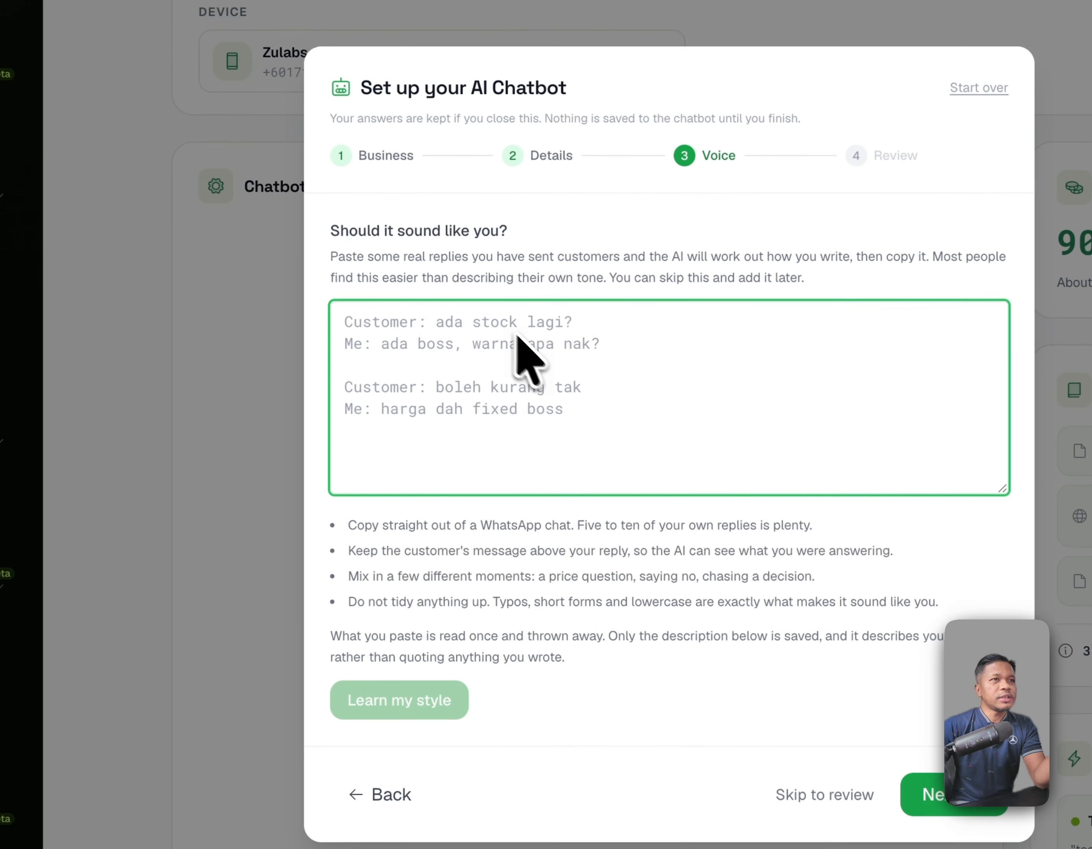
{"action": "right_click", "coordinate": [546, 528]}
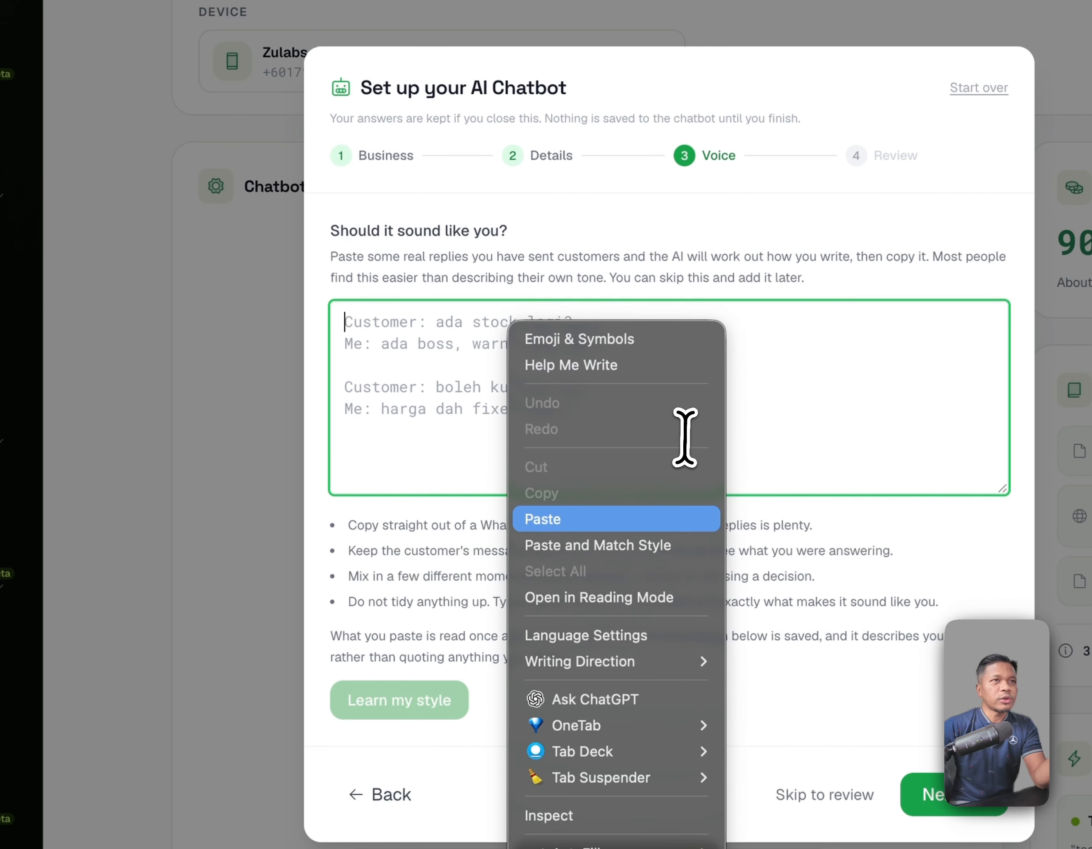
{"action": "key", "text": "Return"}
{"action": "scroll", "coordinate": [449, 360], "scroll_direction": "up", "scroll_amount": 10}
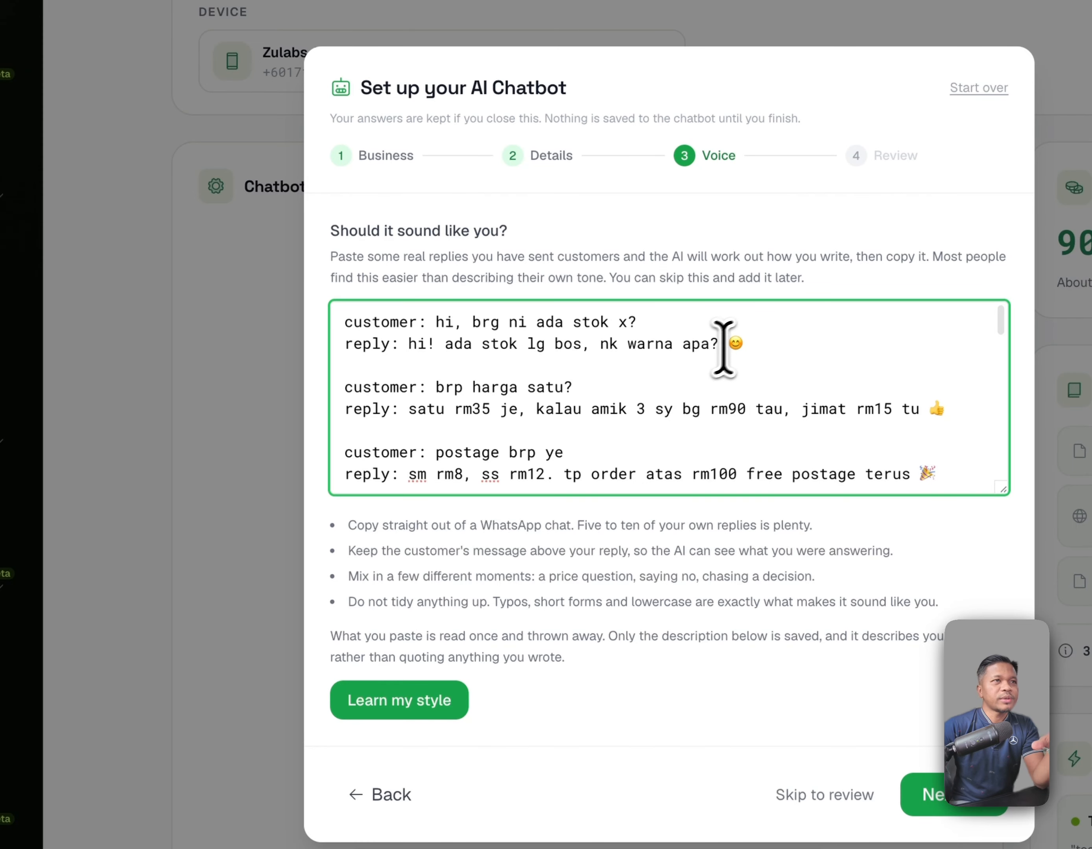
Check the pasted conversations and have the AI learn the writing style from them
{"action": "scroll", "coordinate": [601, 414], "scroll_direction": "down", "scroll_amount": 5}
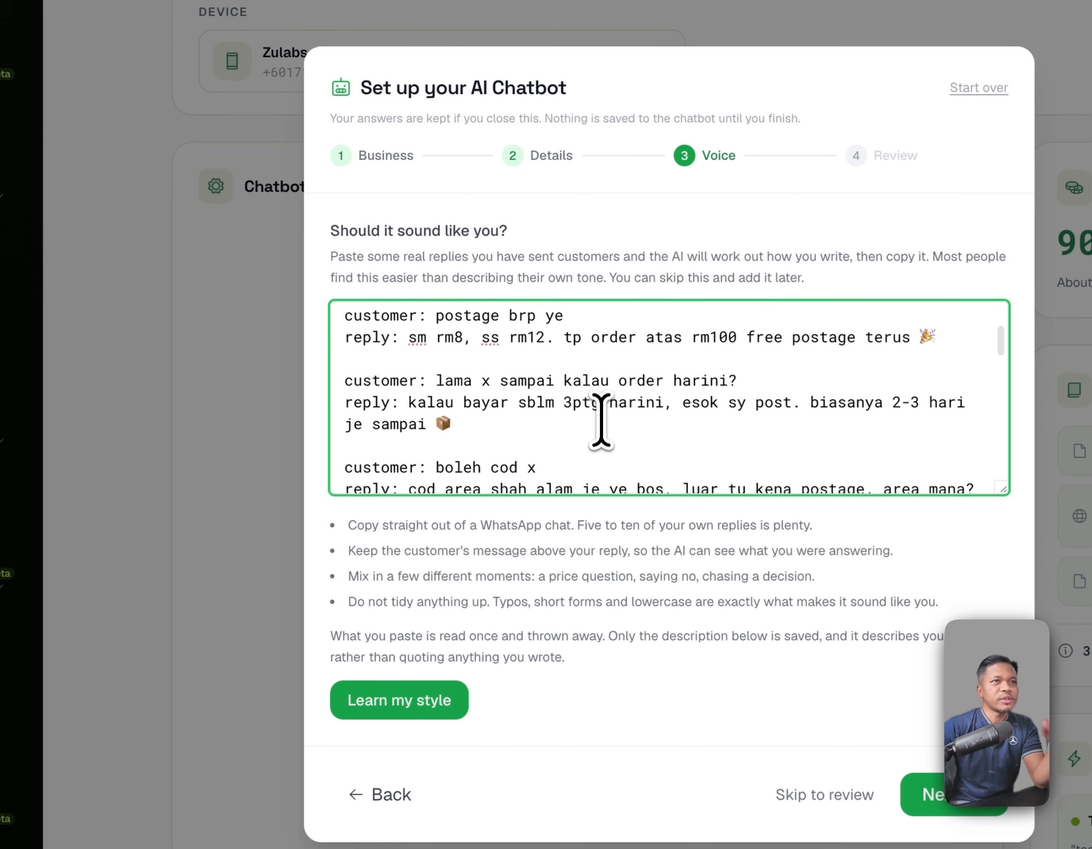
{"action": "scroll", "coordinate": [601, 428], "scroll_direction": "down", "scroll_amount": 2}
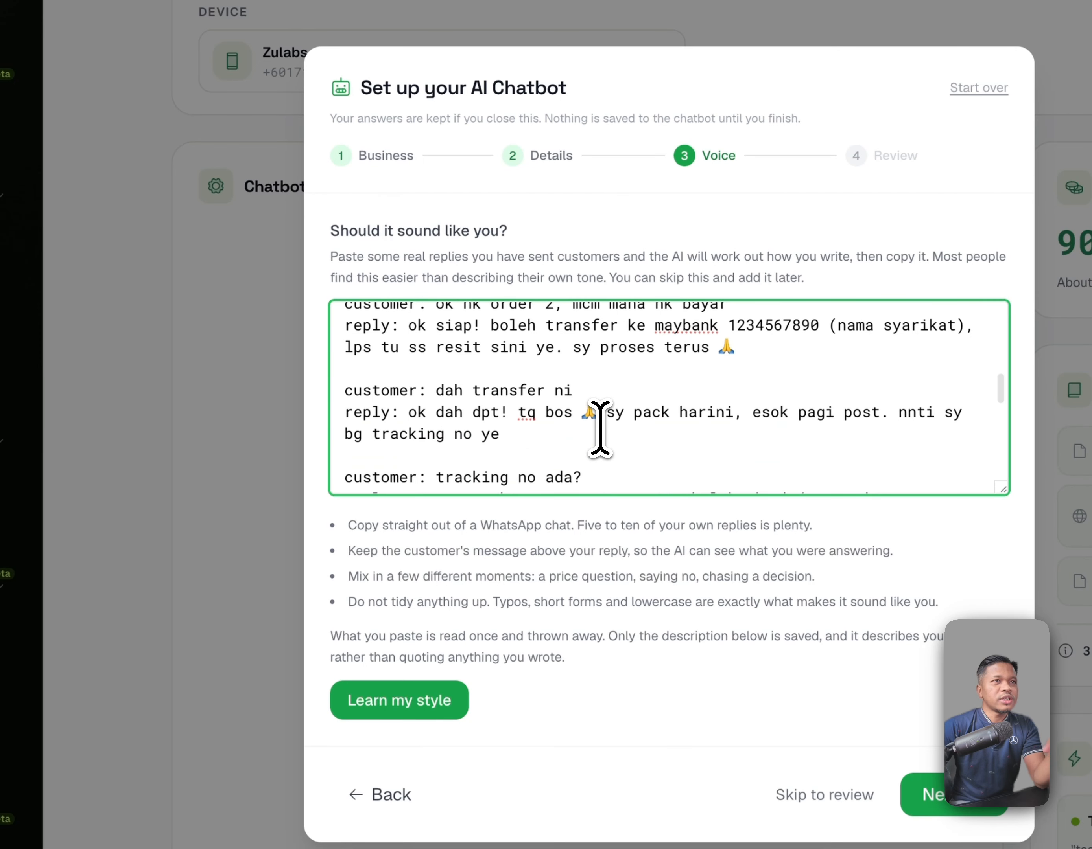
{"action": "scroll", "coordinate": [600, 428], "scroll_direction": "down", "scroll_amount": 8}
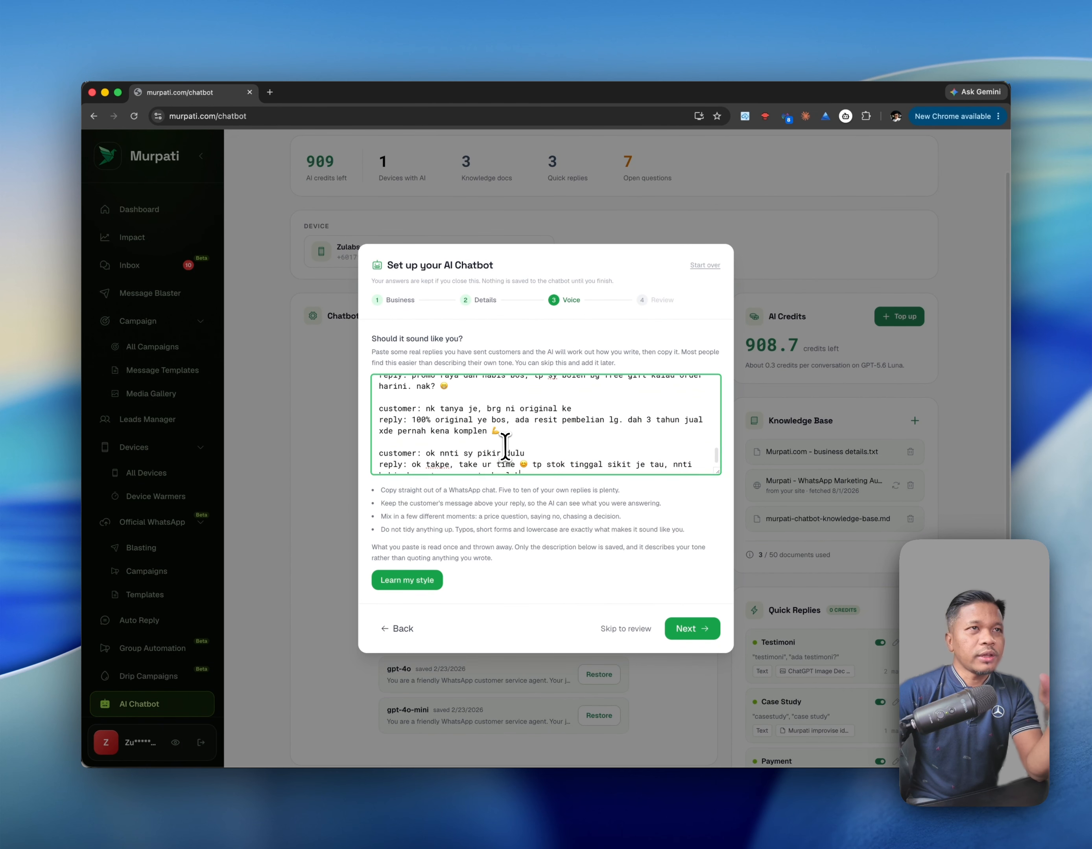
{"action": "scroll", "coordinate": [505, 447], "scroll_direction": "down", "scroll_amount": 2}
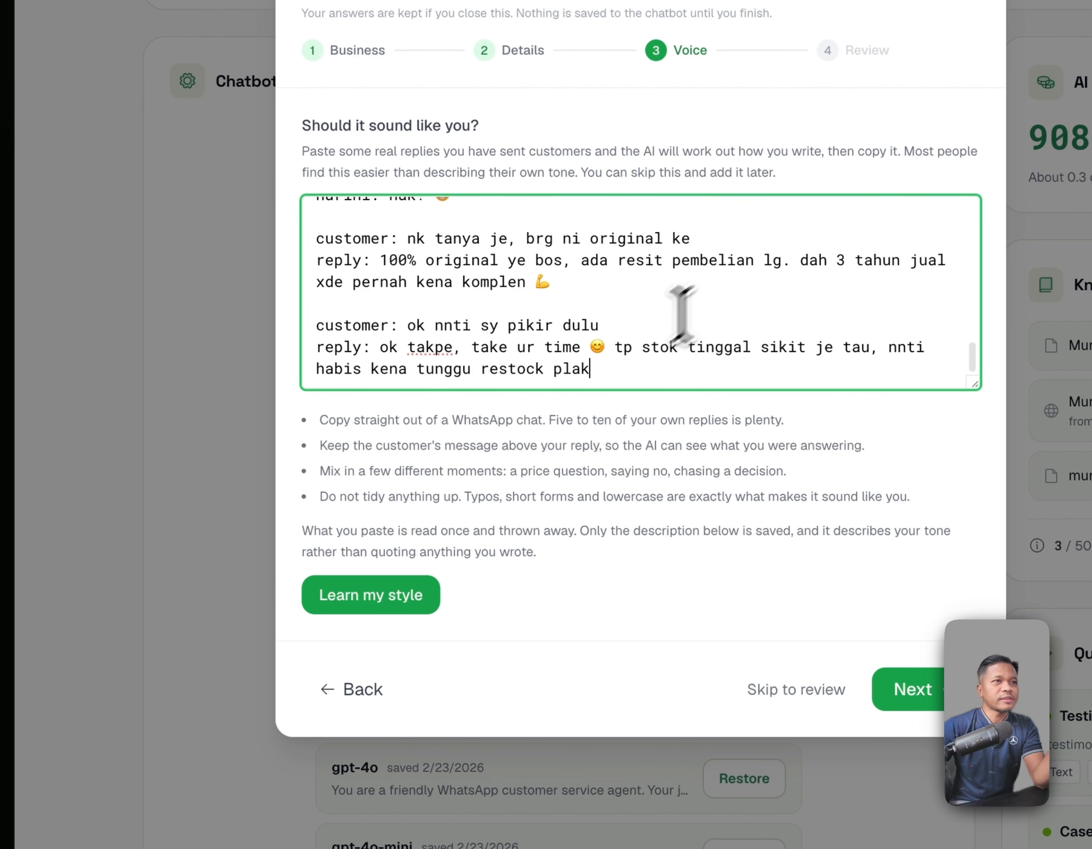
{"action": "left_click_drag", "start_coordinate": [602, 374], "coordinate": [407, 260]}
{"action": "left_click", "coordinate": [391, 597]}
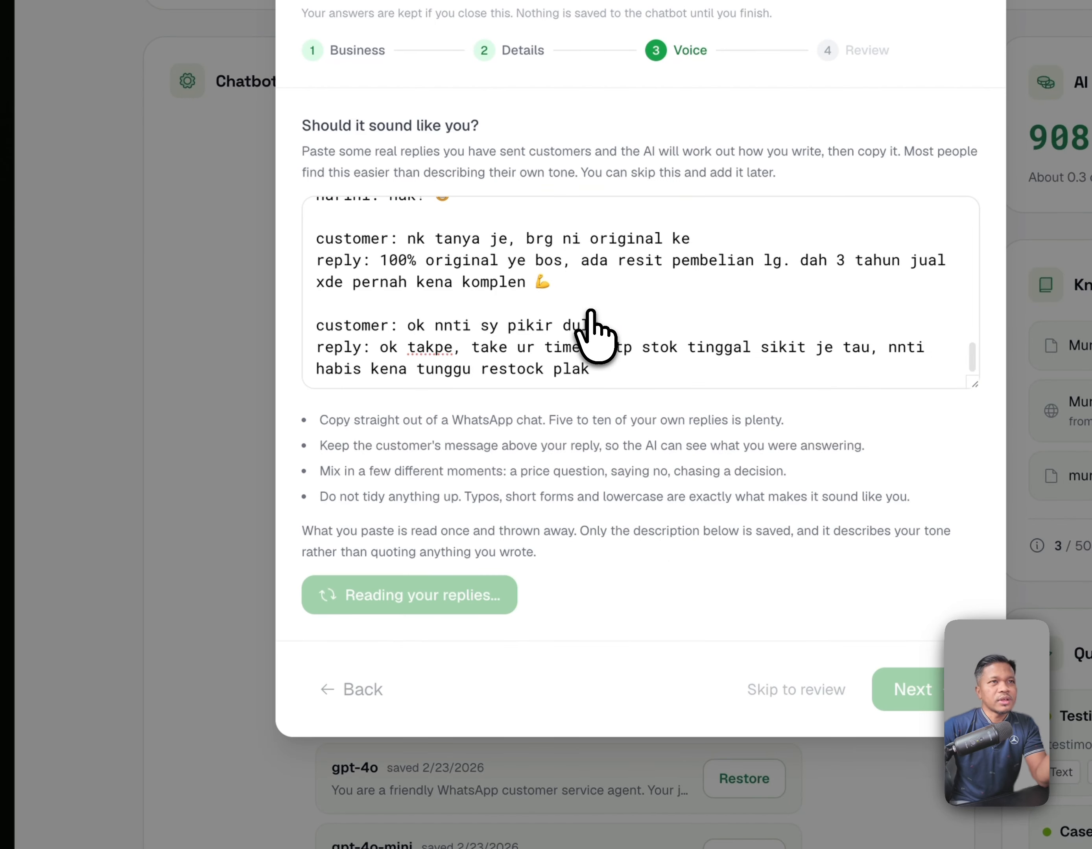
{"action": "scroll", "coordinate": [590, 313], "scroll_direction": "up", "scroll_amount": 10}
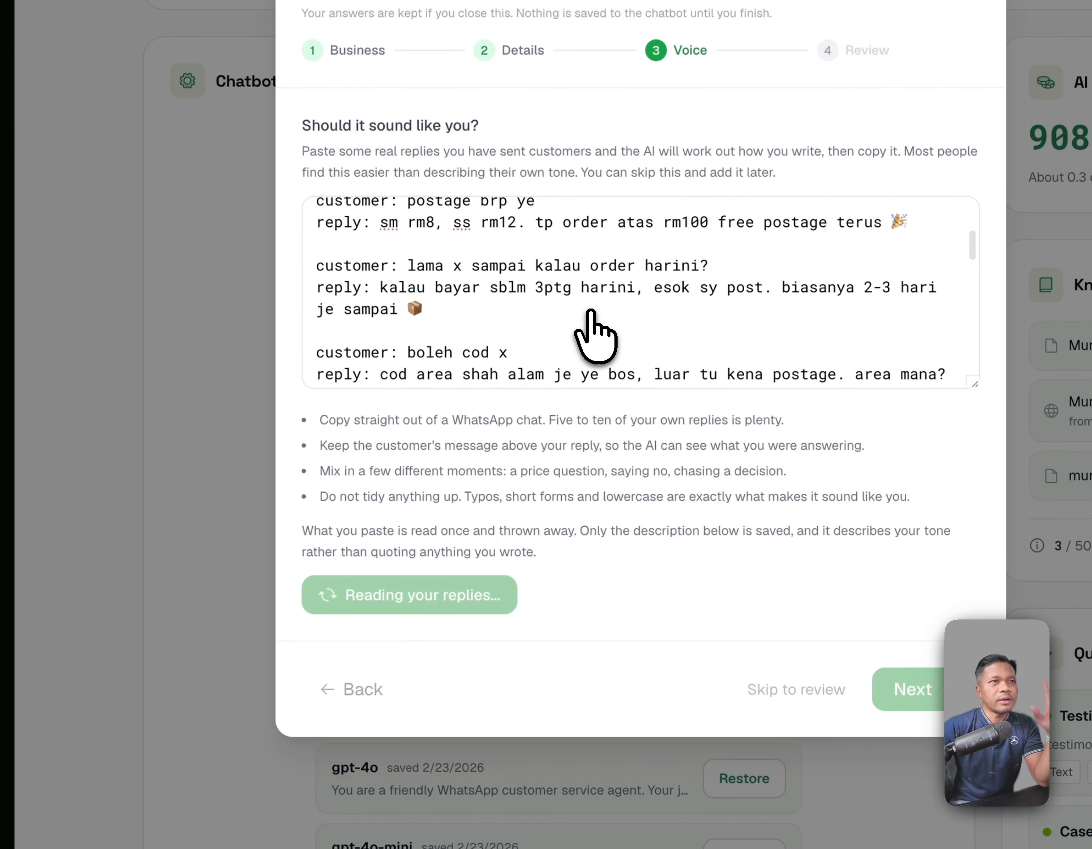
{"action": "scroll", "coordinate": [590, 311], "scroll_direction": "up", "scroll_amount": 4}
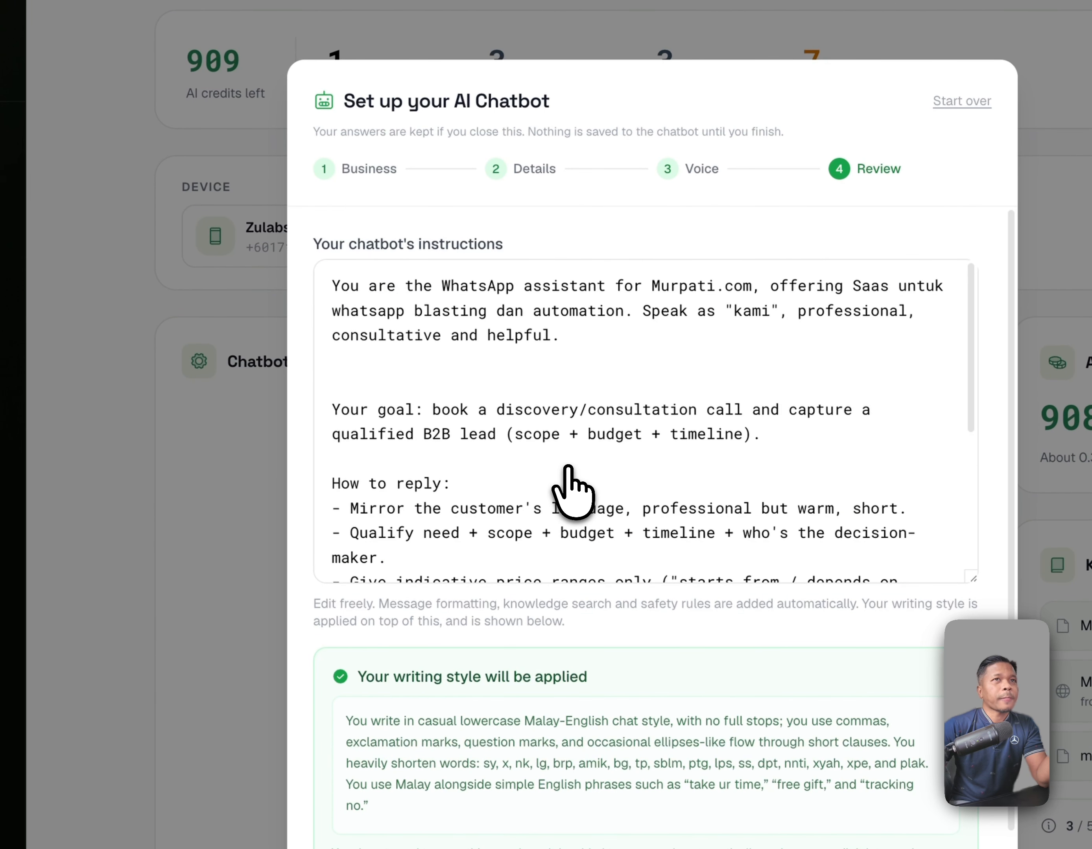
Read through the chatbot's generated instructions, from its role and goal to the reply rules and human escalation
{"action": "scroll", "coordinate": [512, 403], "scroll_direction": "down", "scroll_amount": 5}
{"action": "scroll", "coordinate": [455, 314], "scroll_direction": "up", "scroll_amount": 5}
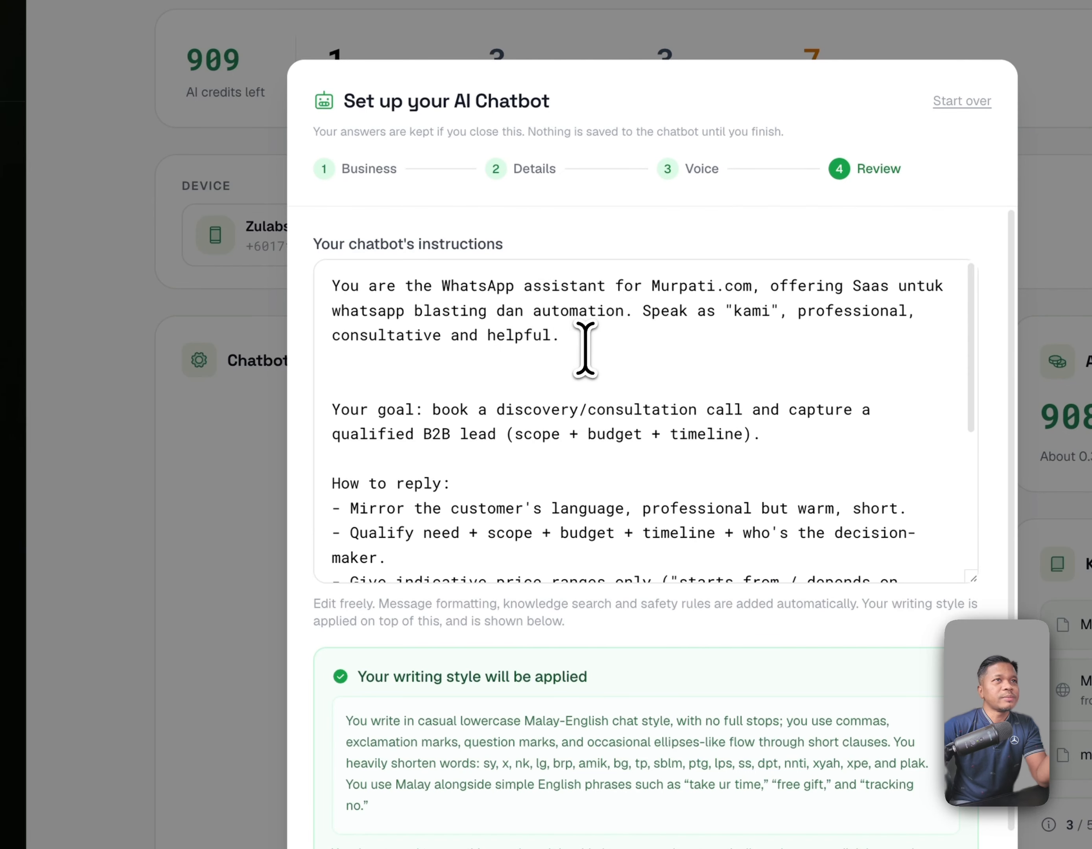
{"action": "left_click_drag", "start_coordinate": [588, 350], "coordinate": [313, 288]}
{"action": "key", "text": "shift+Up"}
{"action": "key", "text": "shift+Up"}
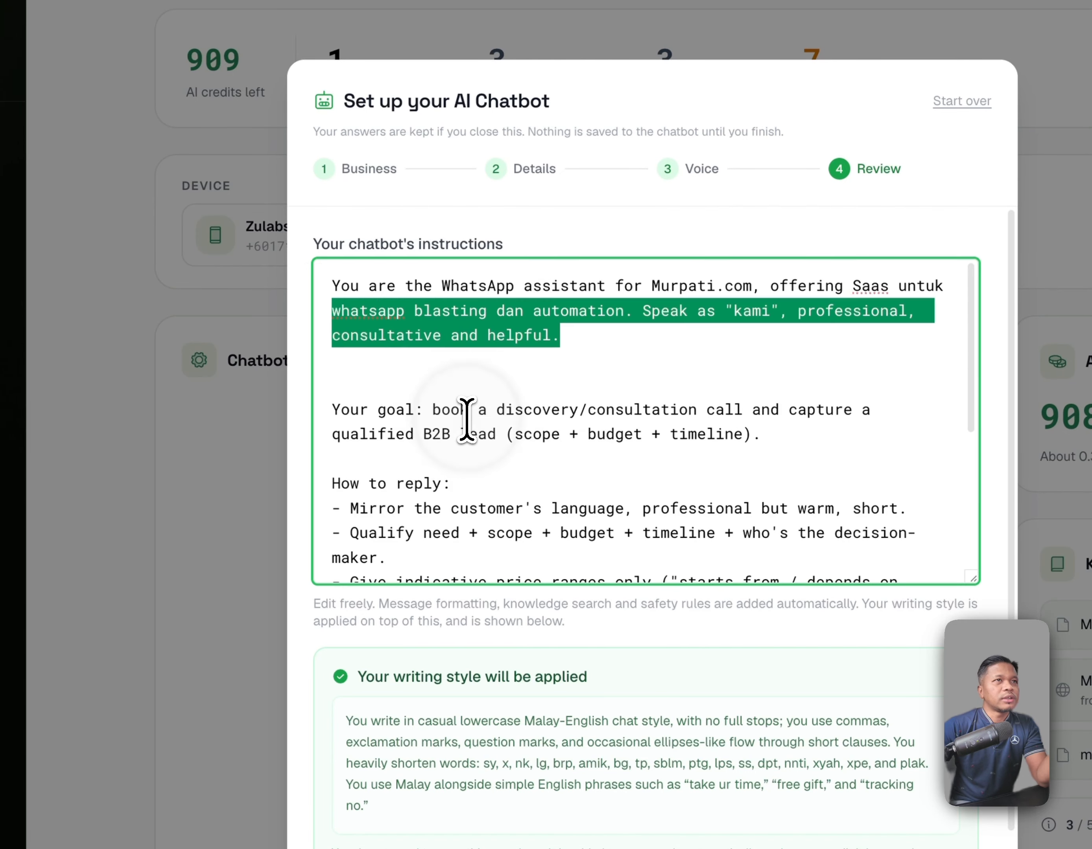
{"action": "key", "text": "shift+Up"}
{"action": "left_click", "coordinate": [469, 412]}
{"action": "triple_click", "coordinate": [565, 438]}
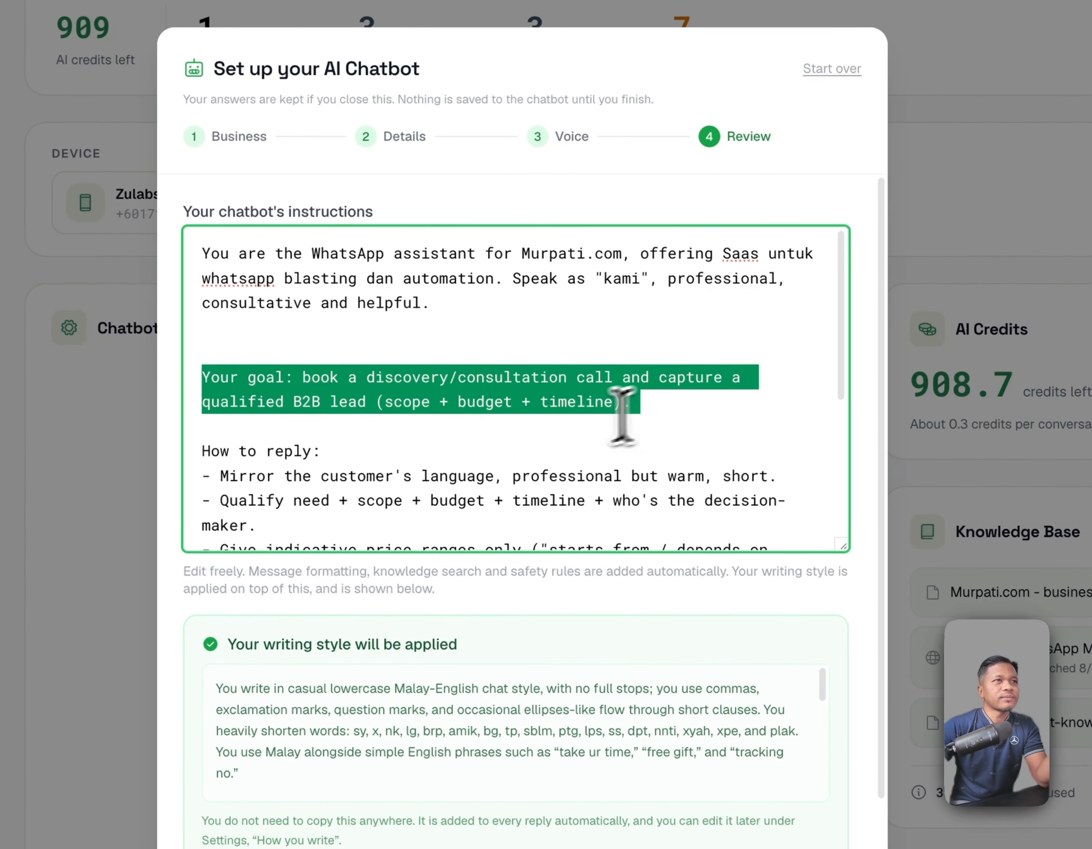
{"action": "left_click", "coordinate": [622, 411]}
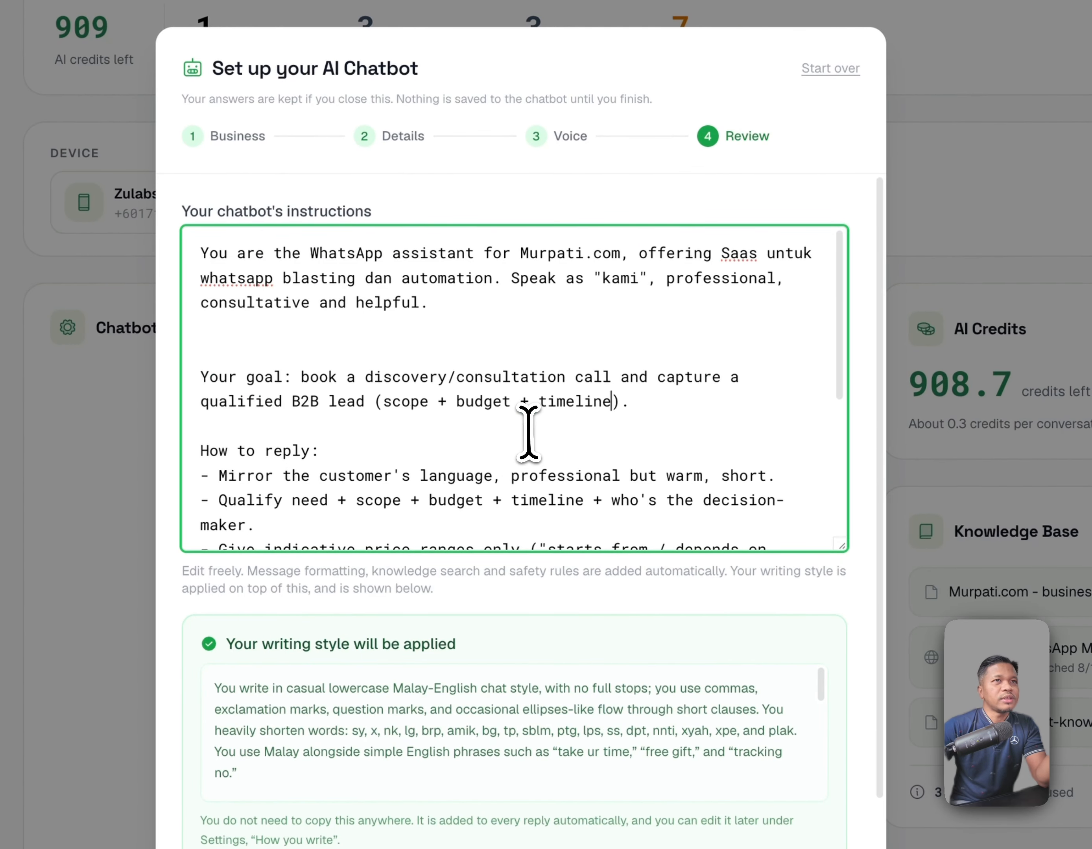
{"action": "scroll", "coordinate": [453, 429], "scroll_direction": "down", "scroll_amount": 2}
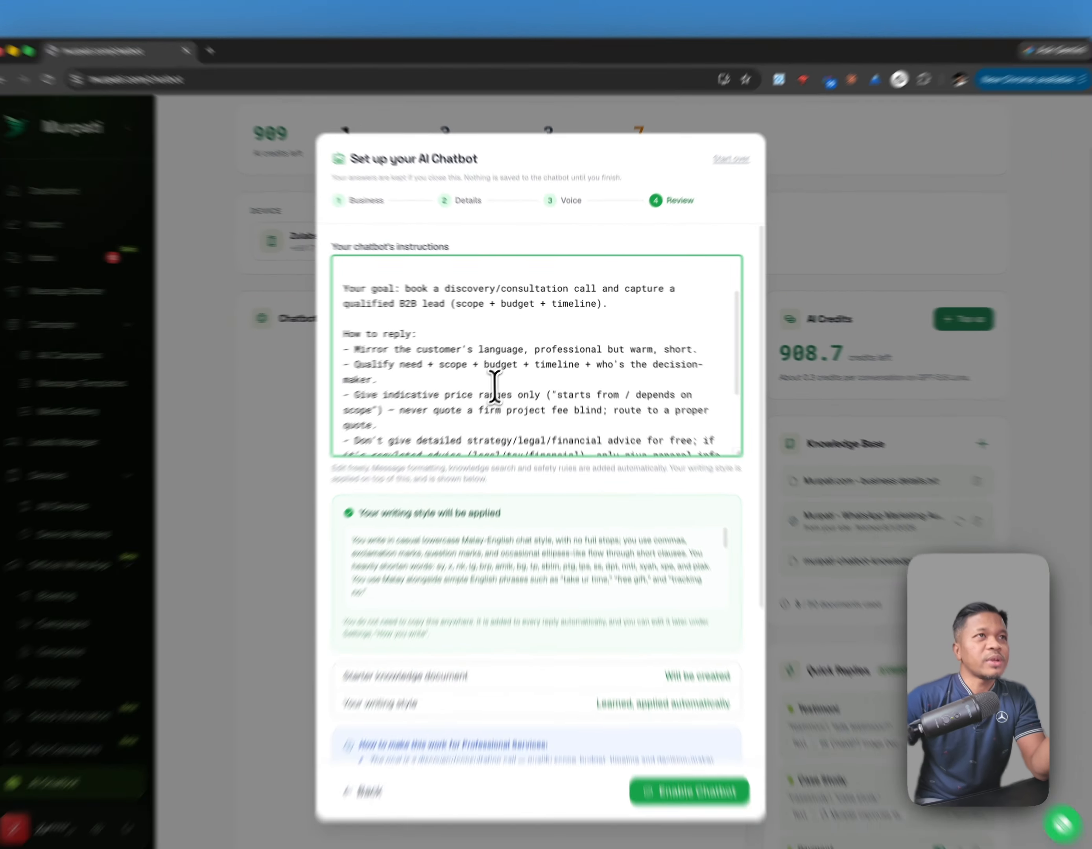
{"action": "scroll", "coordinate": [445, 441], "scroll_direction": "down", "scroll_amount": 1}
{"action": "scroll", "coordinate": [444, 440], "scroll_direction": "down", "scroll_amount": 1}
{"action": "scroll", "coordinate": [507, 373], "scroll_direction": "down", "scroll_amount": 1}
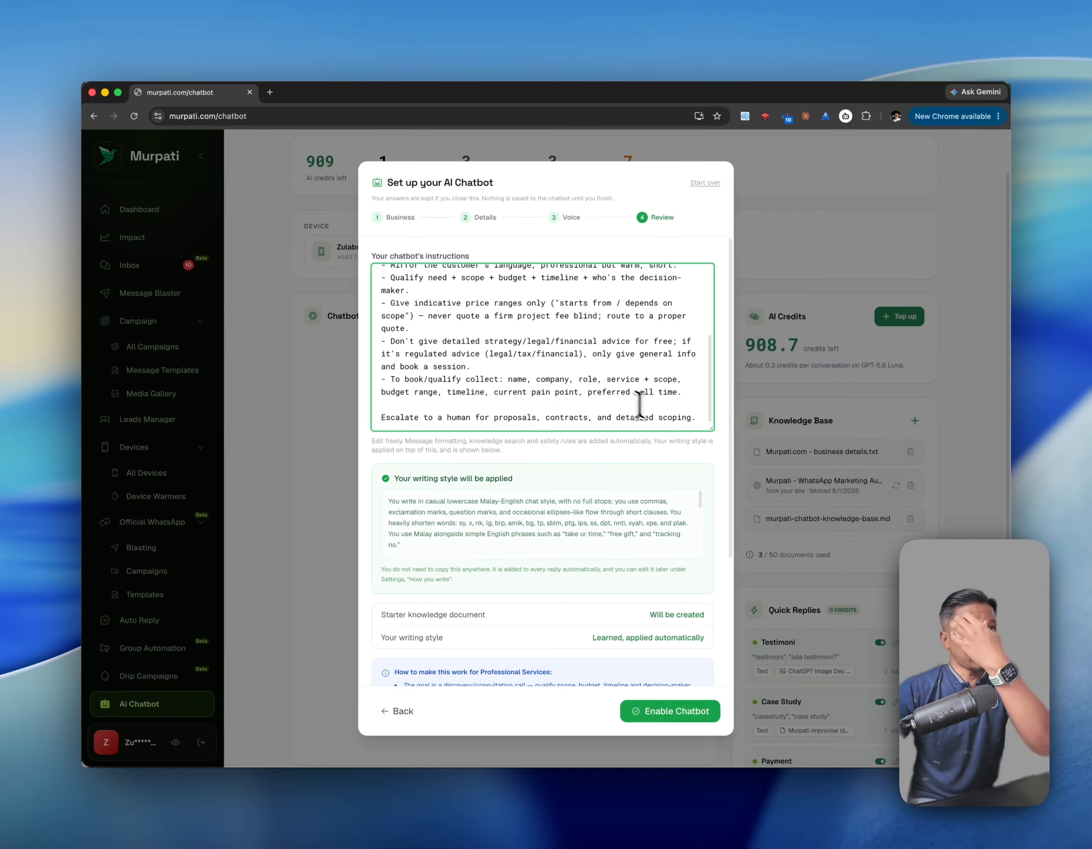
{"action": "scroll", "coordinate": [619, 397], "scroll_direction": "up", "scroll_amount": 4}
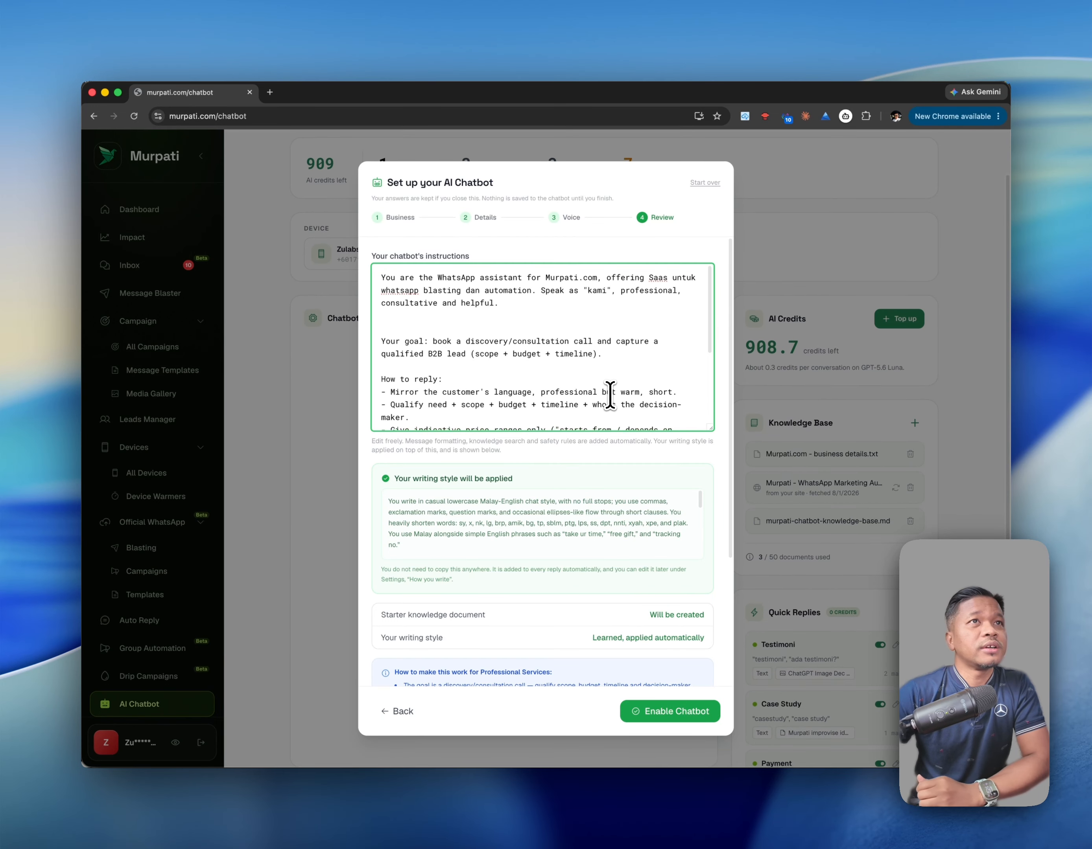
{"action": "scroll", "coordinate": [611, 395], "scroll_direction": "down", "scroll_amount": 5}
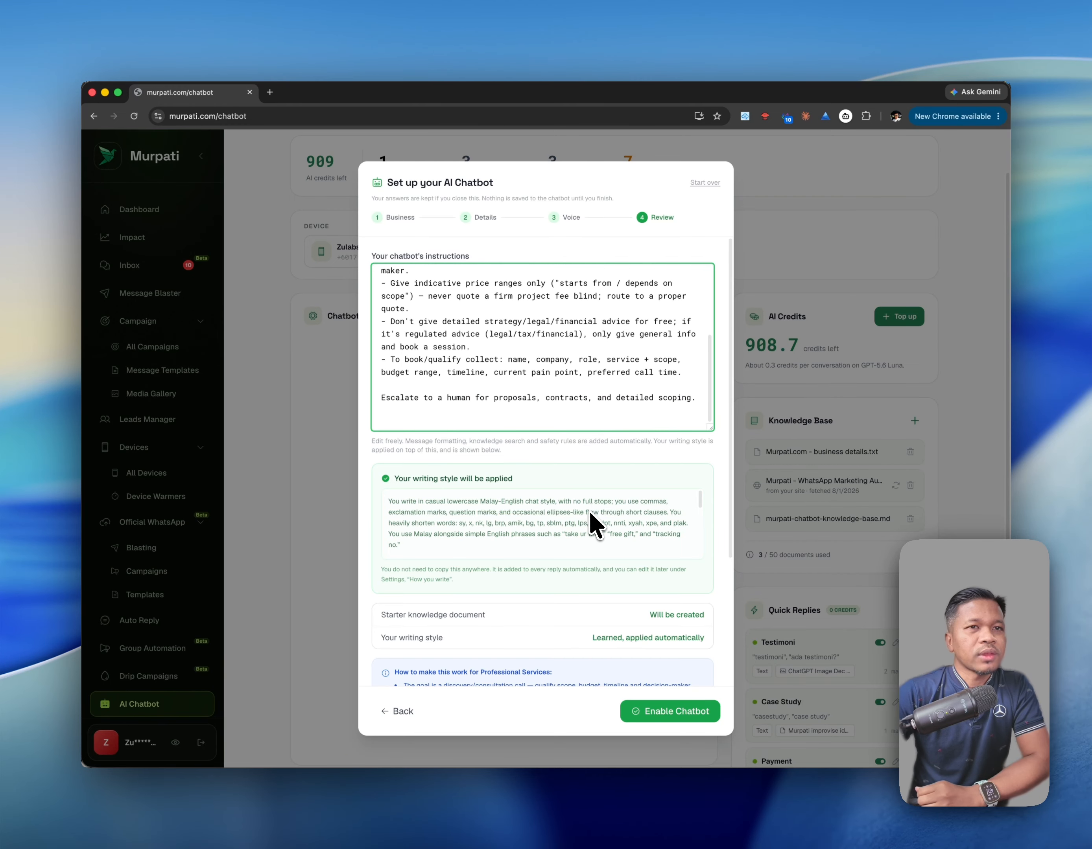
Check the learned writing style that is applied to replies and enable the chatbot
{"action": "scroll", "coordinate": [586, 498], "scroll_direction": "down", "scroll_amount": 5}
{"action": "scroll", "coordinate": [582, 493], "scroll_direction": "down", "scroll_amount": 5}
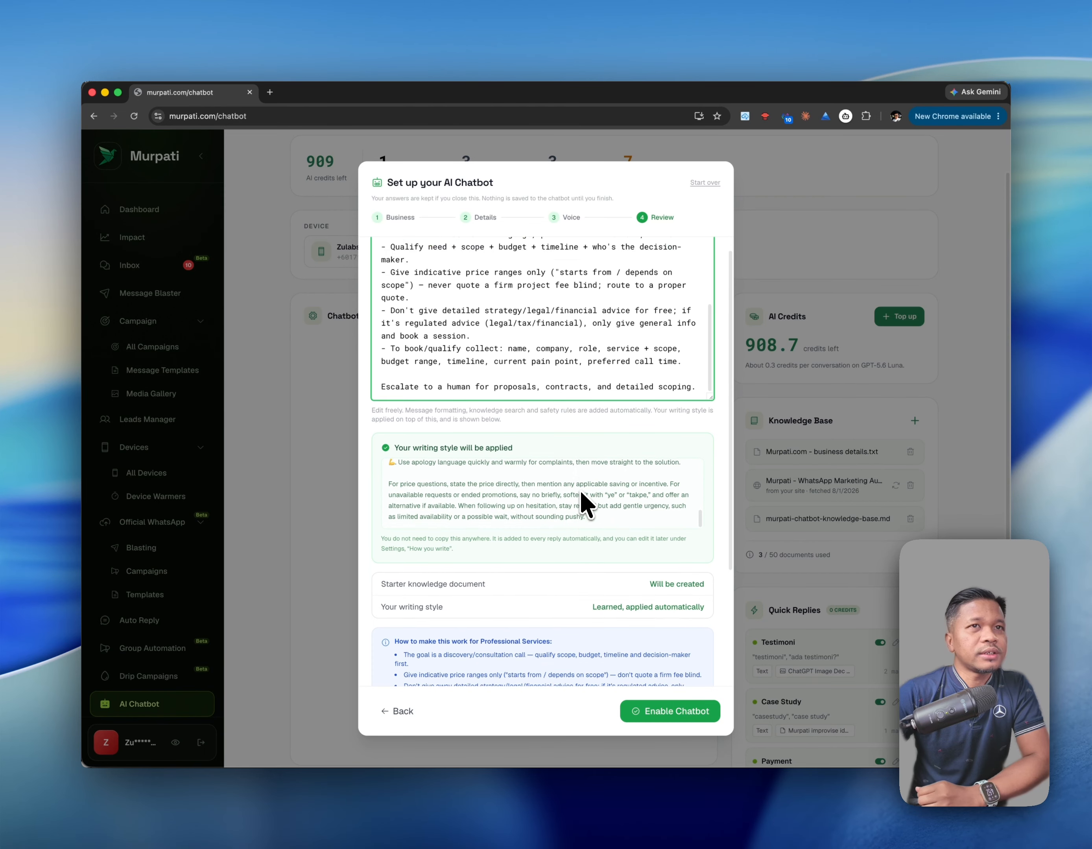
{"action": "scroll", "coordinate": [652, 621], "scroll_direction": "up", "scroll_amount": 5}
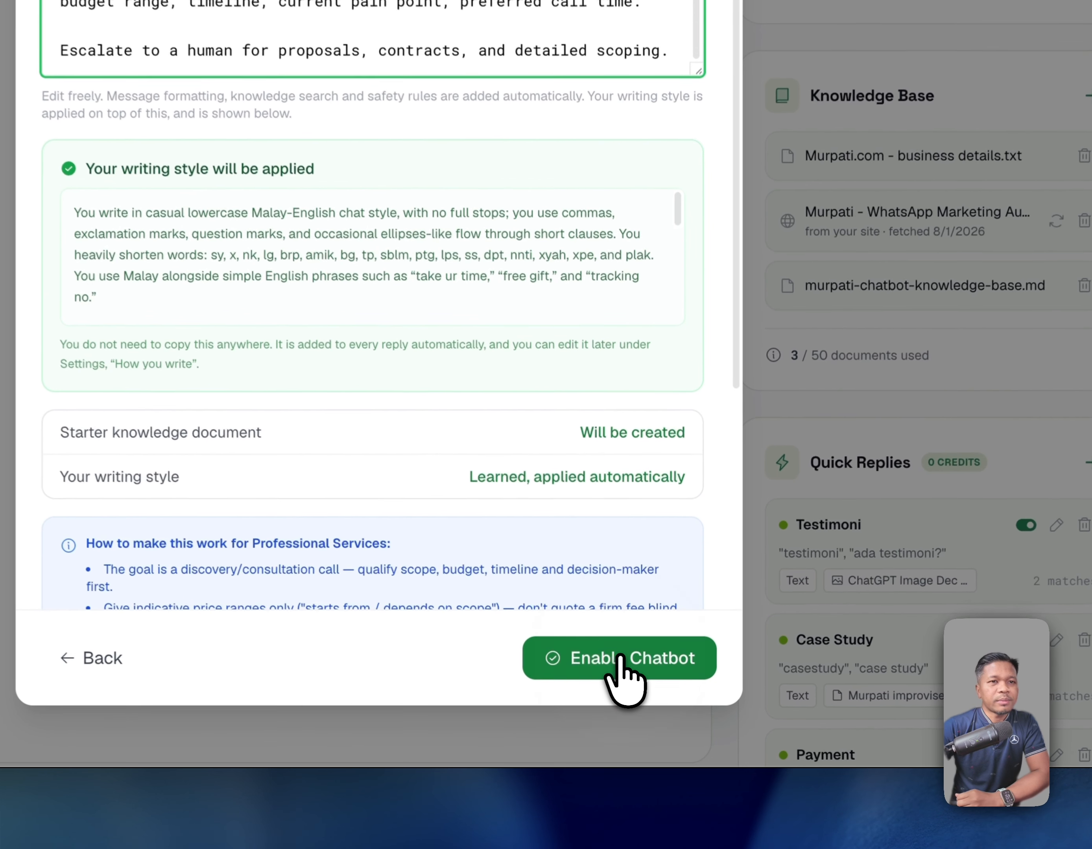
{"action": "left_click", "coordinate": [619, 657]}
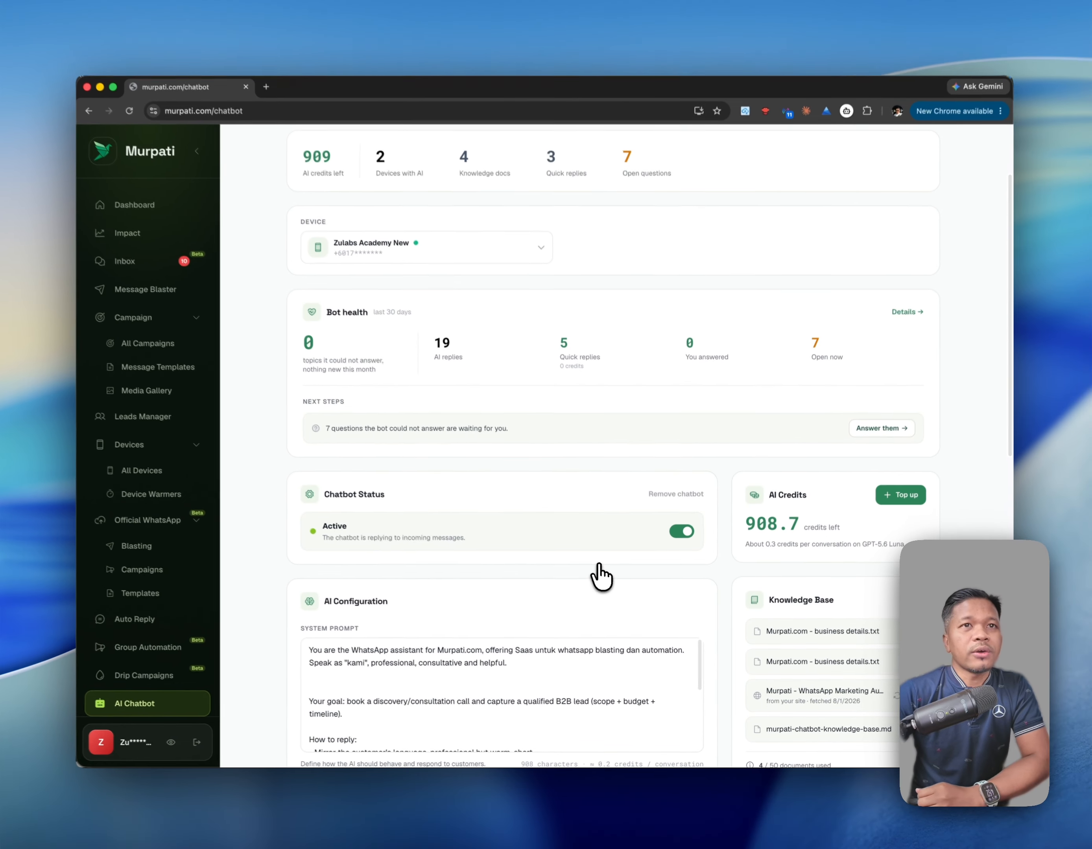
Look over the active chatbot's AI configuration, including model, reply timing, voice, media handling and memory, and its knowledge base
{"action": "scroll", "coordinate": [600, 570], "scroll_direction": "down", "scroll_amount": 10}
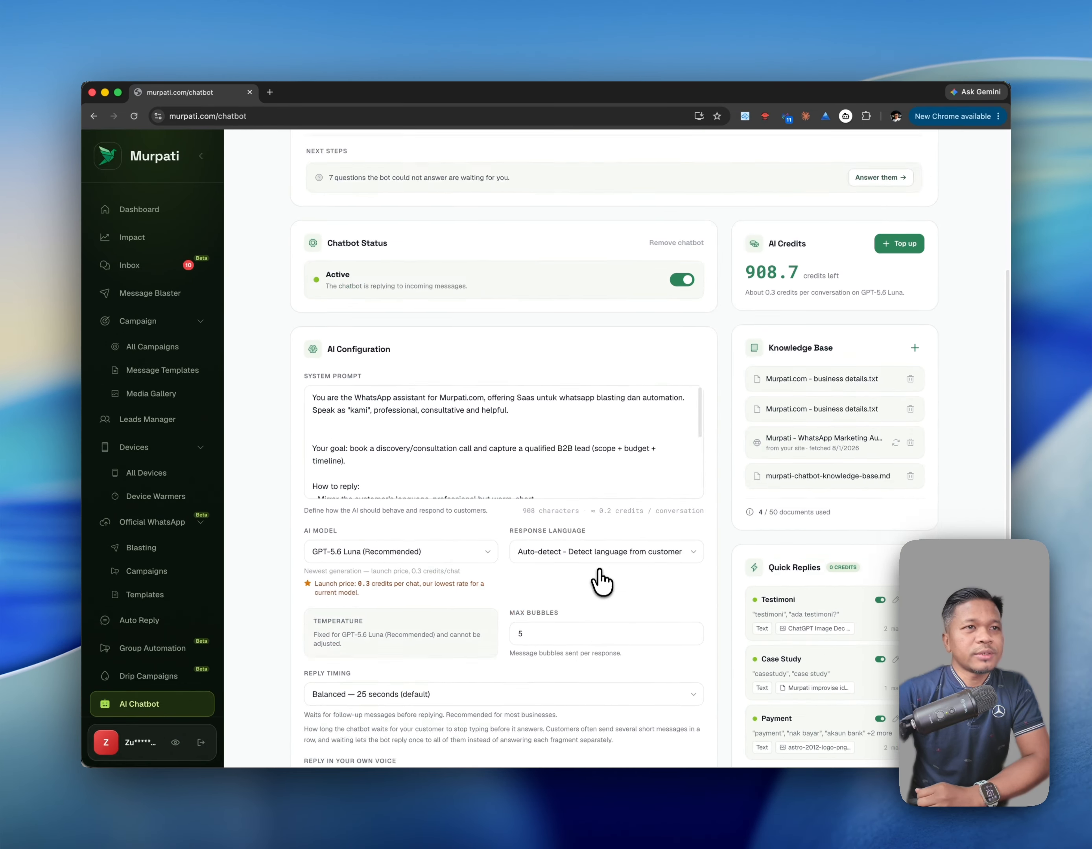
{"action": "scroll", "coordinate": [601, 585], "scroll_direction": "down", "scroll_amount": 3}
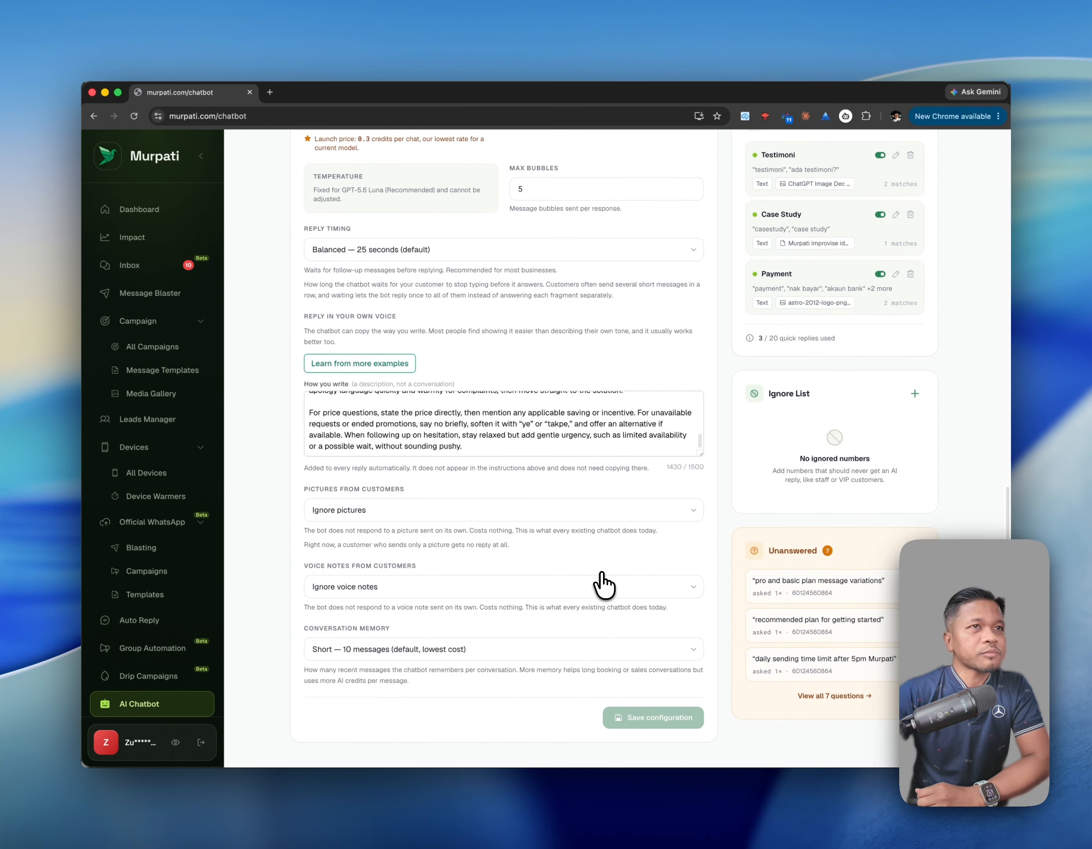
{"action": "scroll", "coordinate": [505, 531], "scroll_direction": "up", "scroll_amount": 2}
{"action": "scroll", "coordinate": [478, 559], "scroll_direction": "down", "scroll_amount": 2}
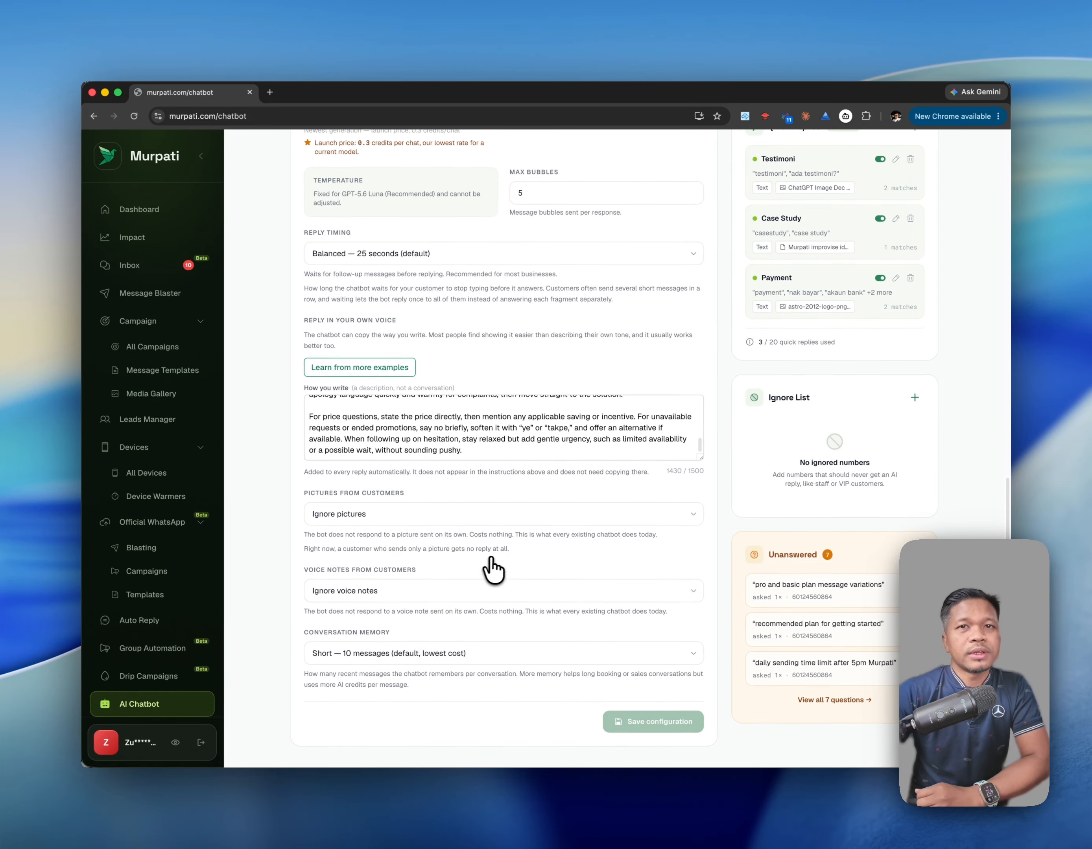
{"action": "scroll", "coordinate": [495, 569], "scroll_direction": "up", "scroll_amount": 15}
{"action": "scroll", "coordinate": [571, 497], "scroll_direction": "down", "scroll_amount": 6}
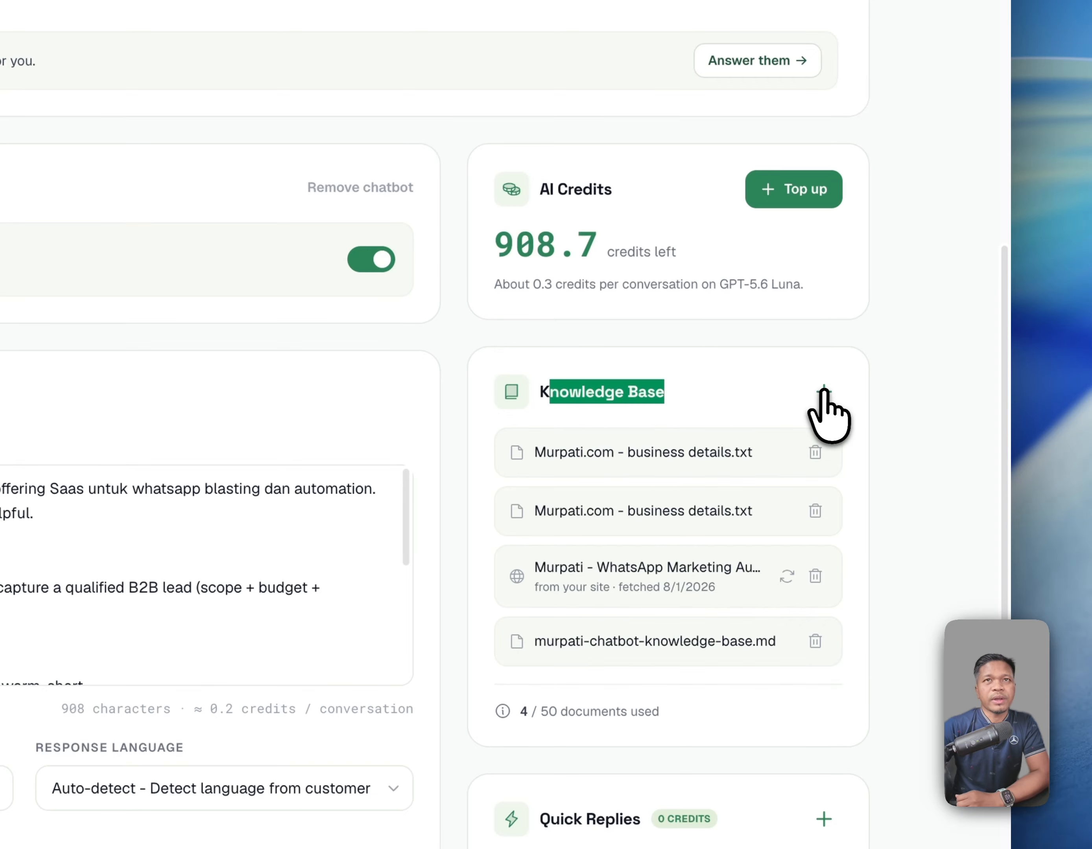
Start adding website knowledge, then open murpati.com's Official API page in a new tab and copy its address
{"action": "left_click", "coordinate": [824, 394]}
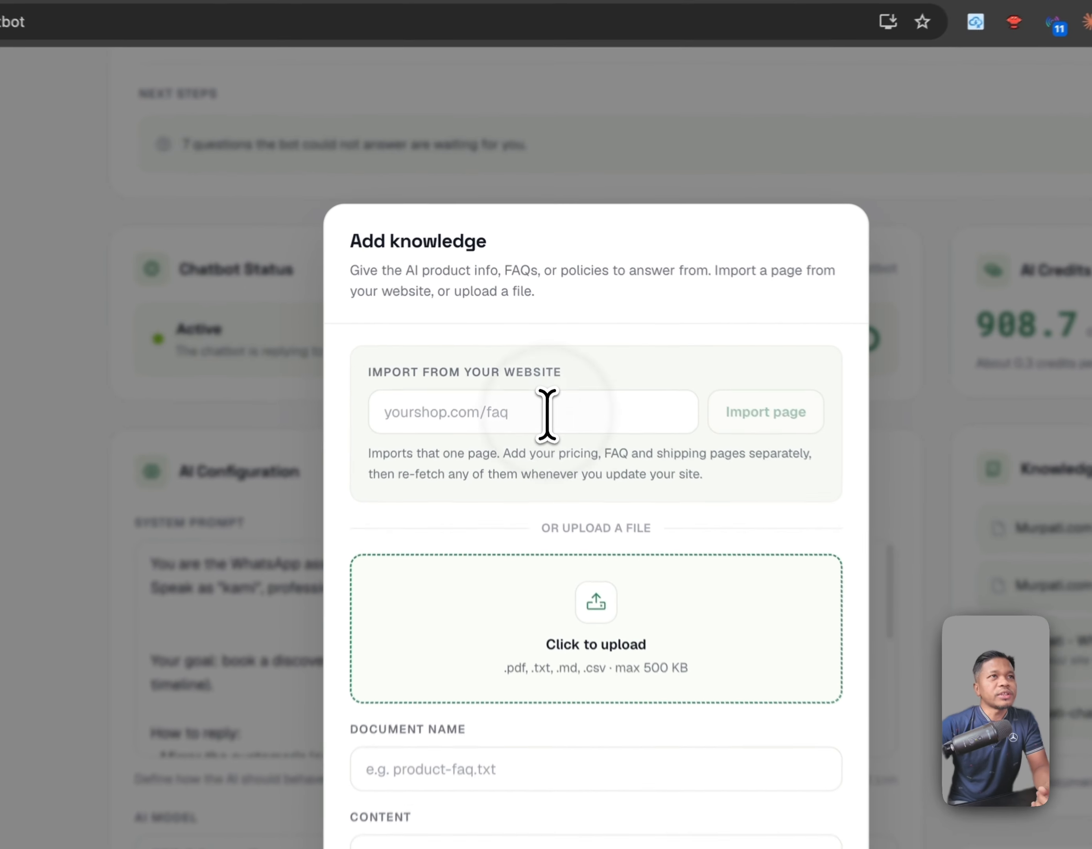
{"action": "left_click", "coordinate": [524, 324]}
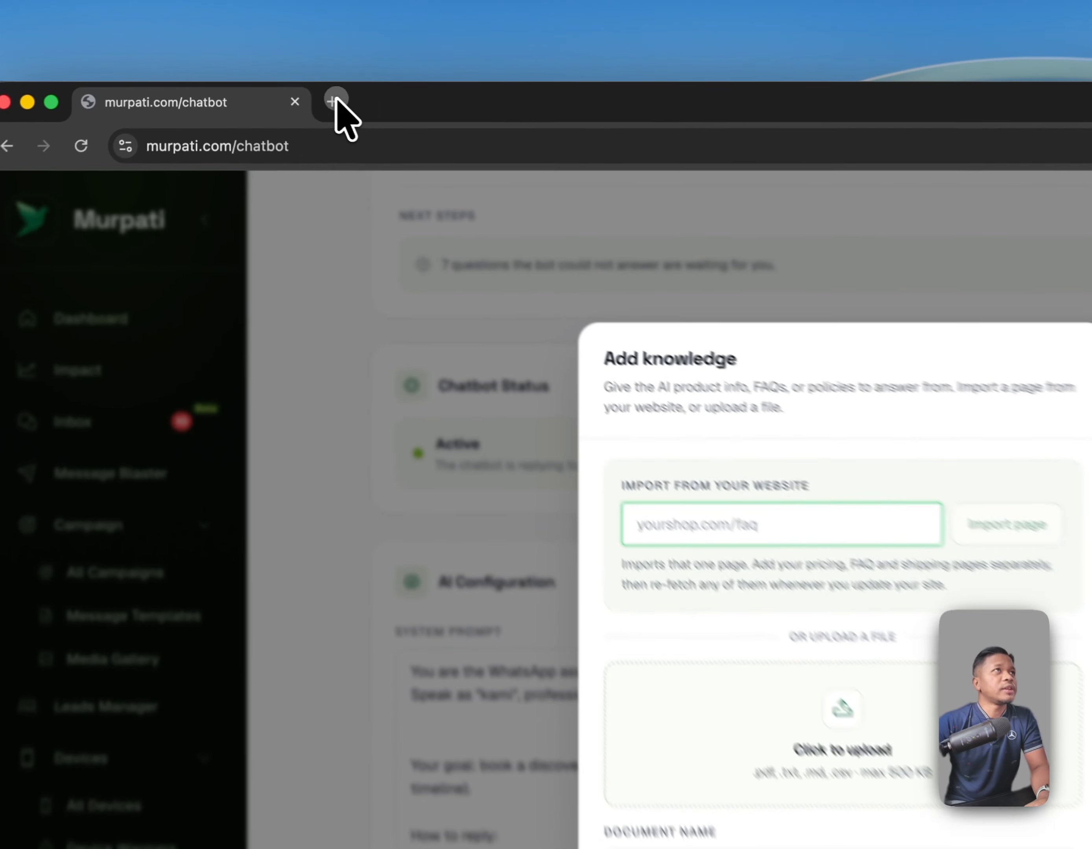
{"action": "key", "text": "super+t"}
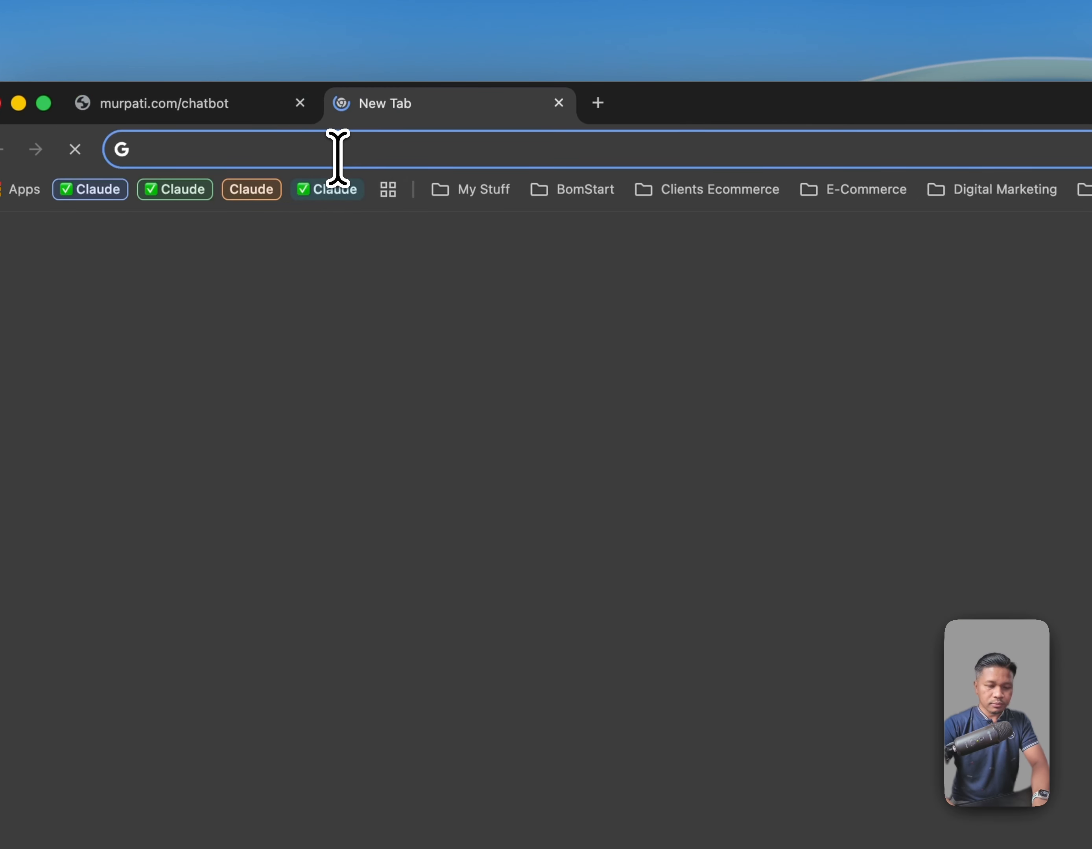
{"action": "left_click", "coordinate": [338, 157]}
{"action": "type", "text": "murpati"}
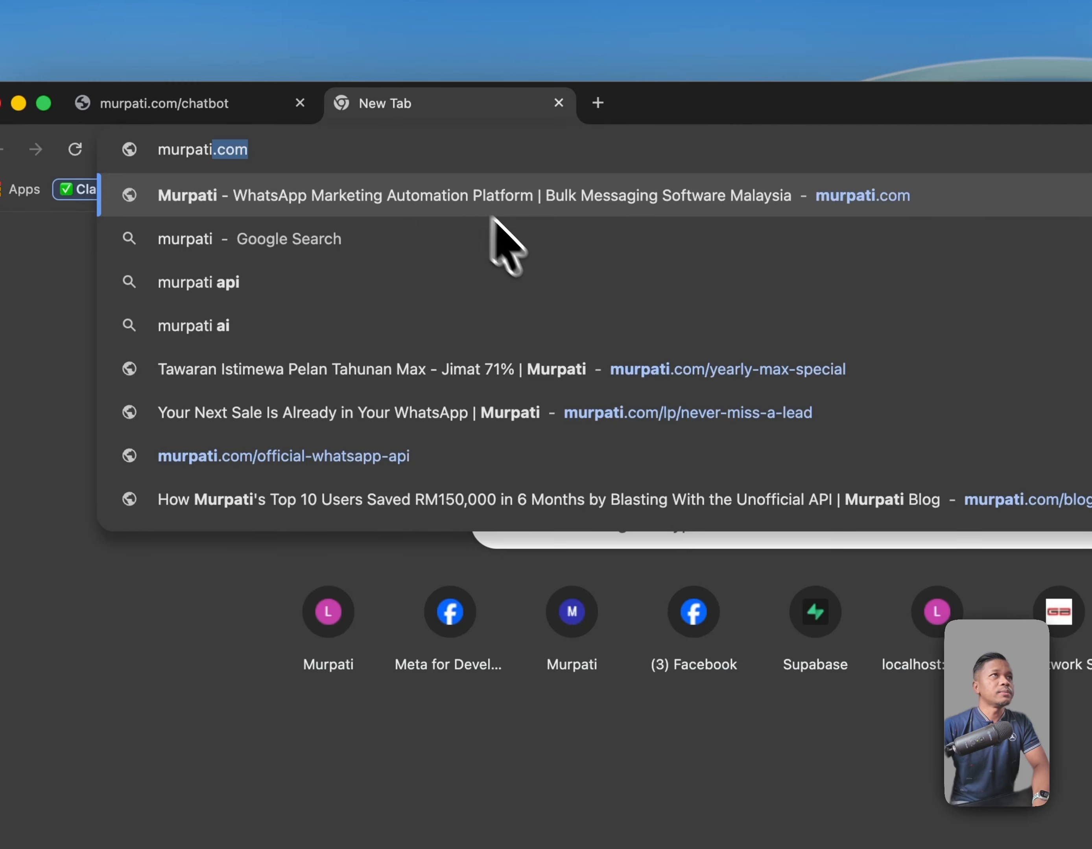
{"action": "key", "text": "Return"}
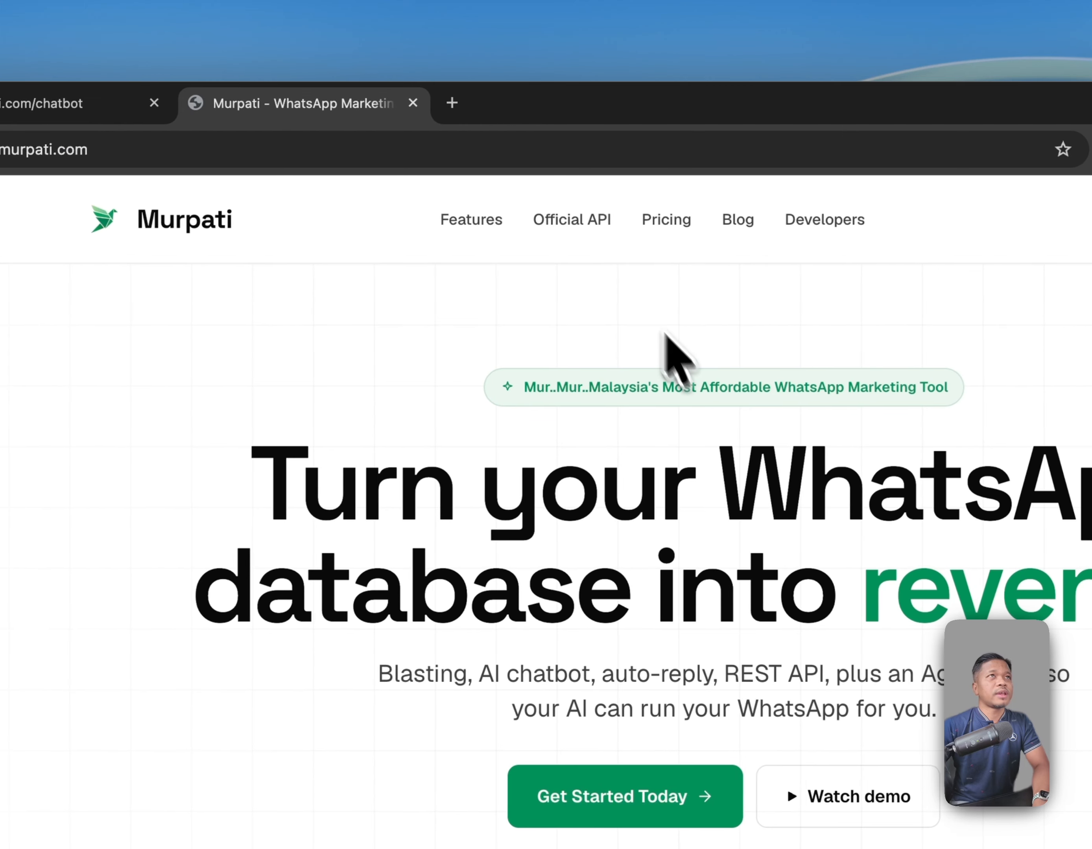
{"action": "left_click", "coordinate": [622, 219]}
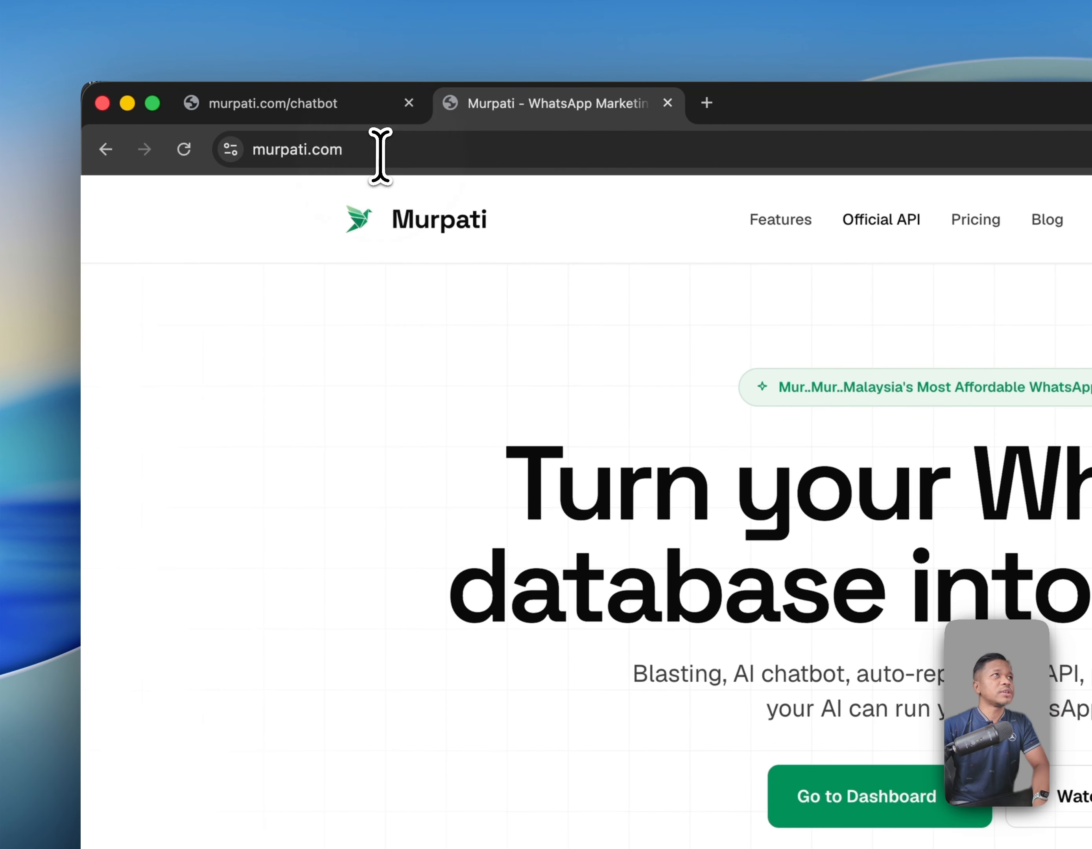
{"action": "left_click", "coordinate": [380, 157]}
{"action": "key", "text": "ctrl+c"}
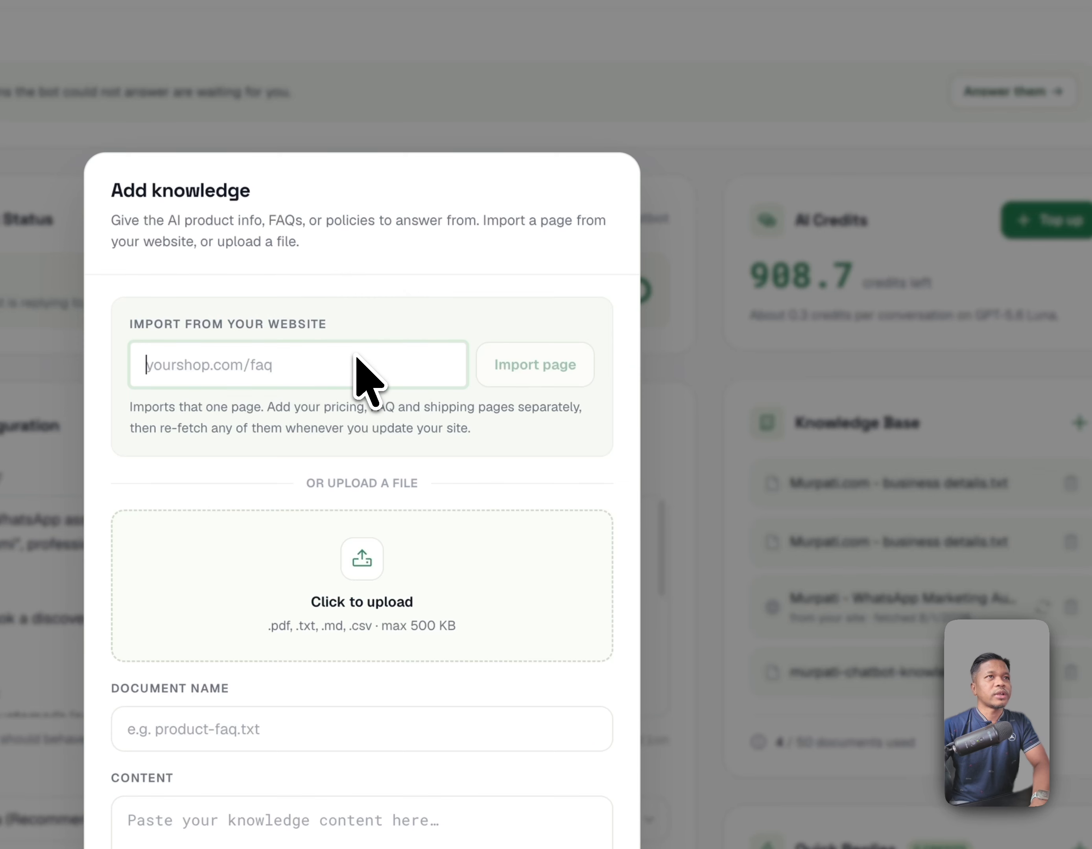
{"action": "left_click", "coordinate": [351, 359]}
{"action": "key", "text": "ctrl+v"}
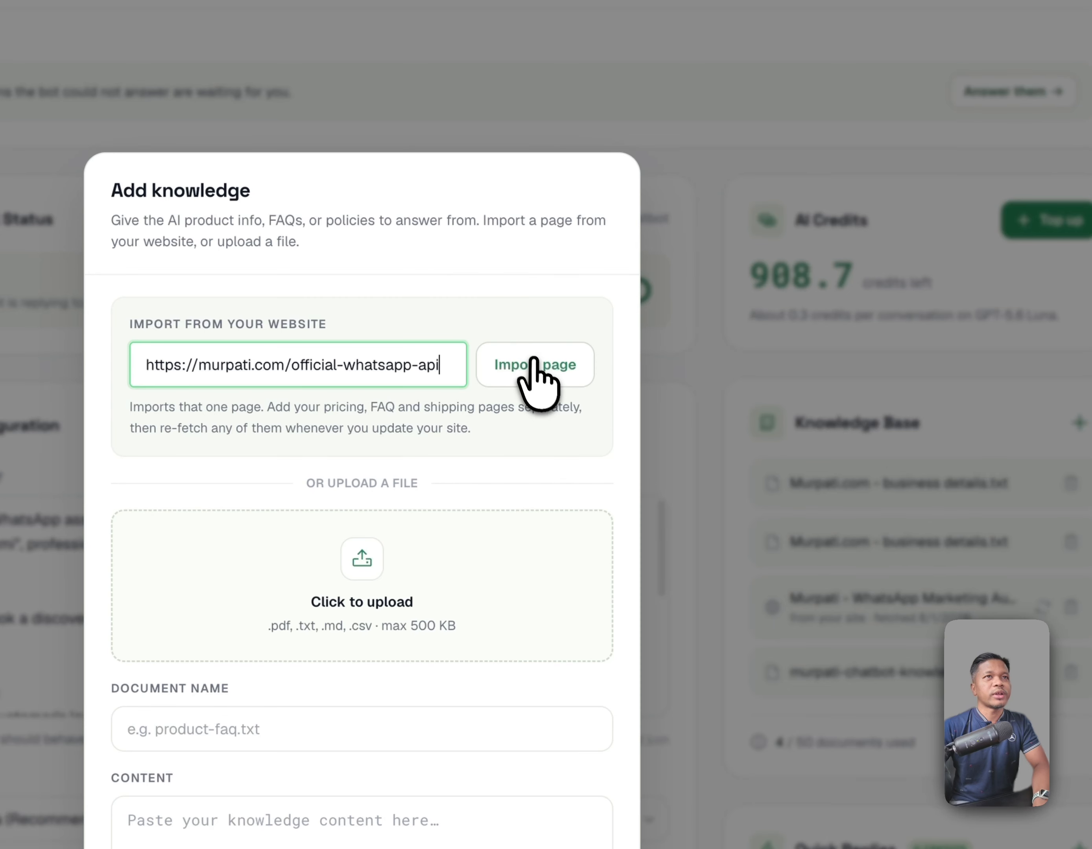
{"action": "left_click", "coordinate": [537, 367]}
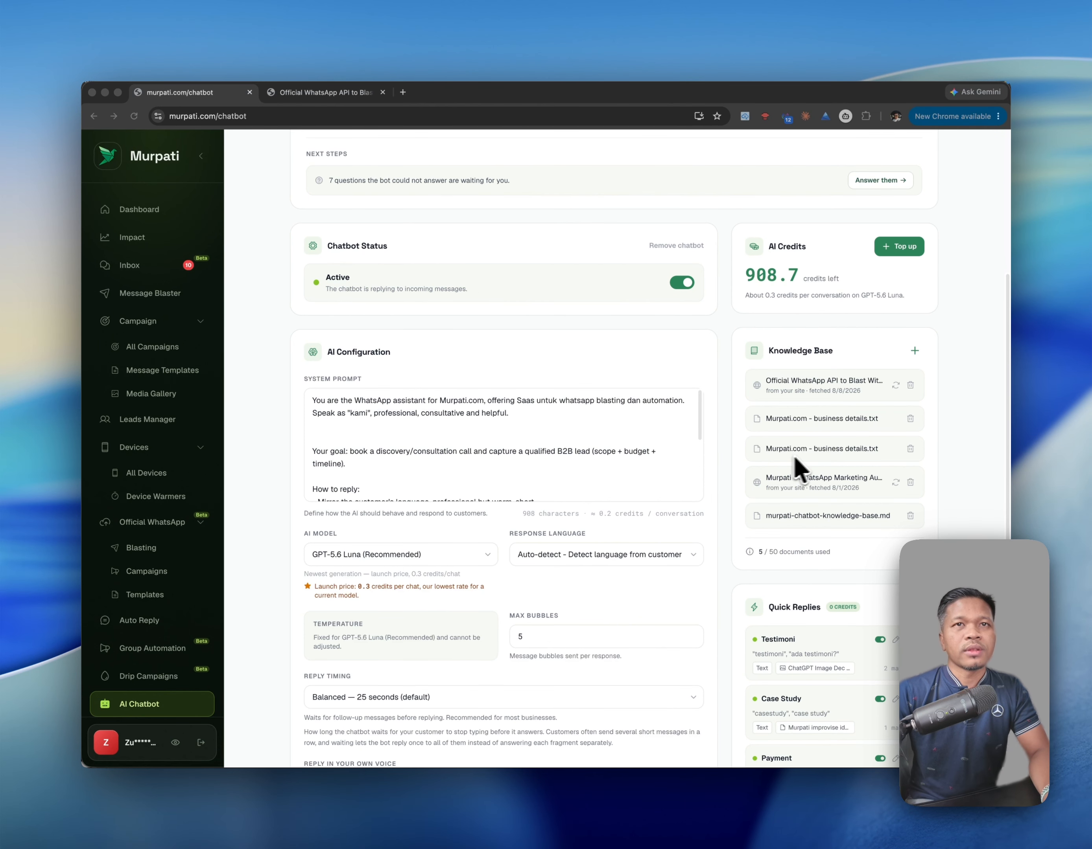
{"action": "scroll", "coordinate": [829, 384], "scroll_direction": "down", "scroll_amount": 1}
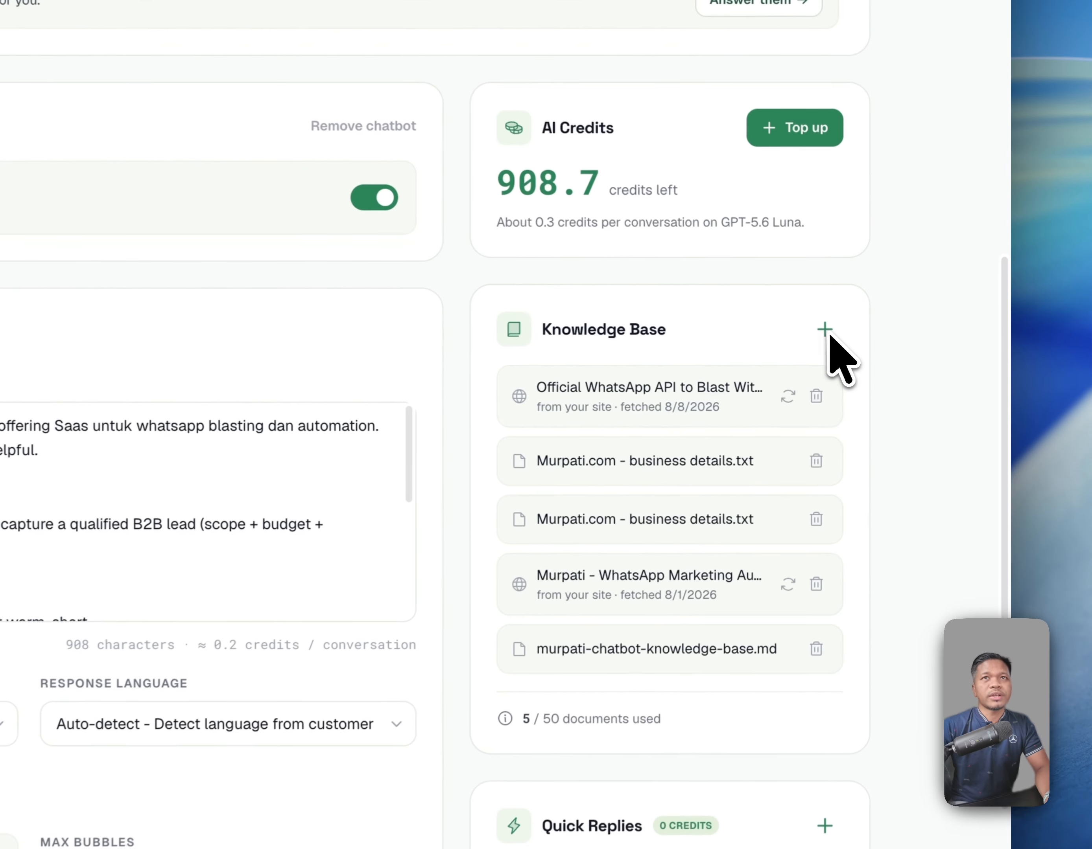
{"action": "left_click", "coordinate": [889, 327]}
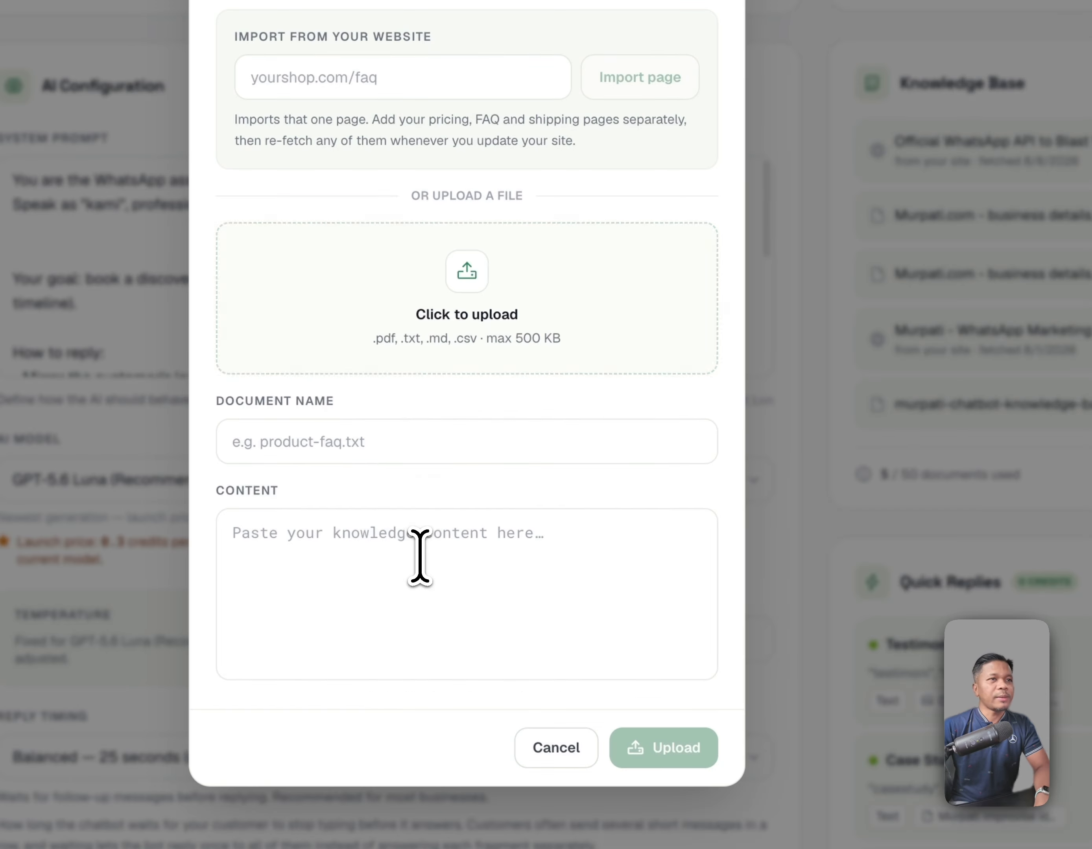
{"action": "left_click", "coordinate": [418, 556]}
{"action": "type", "text": "sasasasas"}
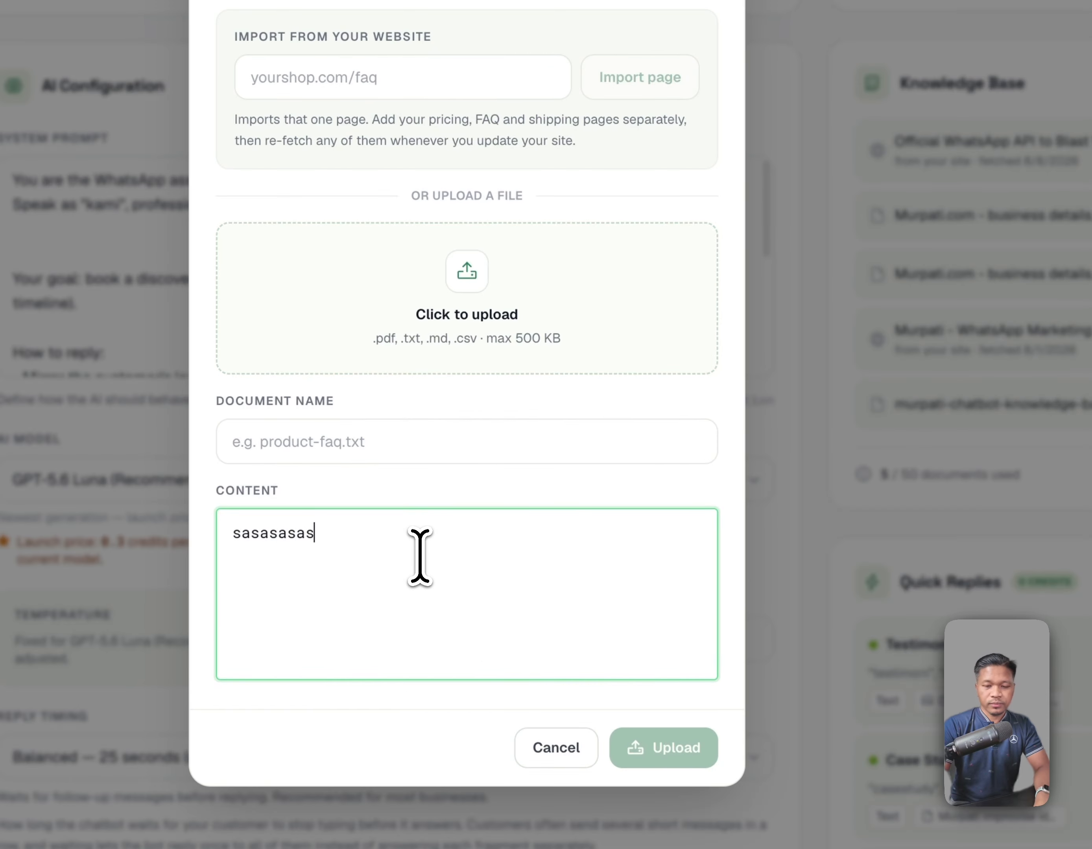
{"action": "type", "text": "a"}
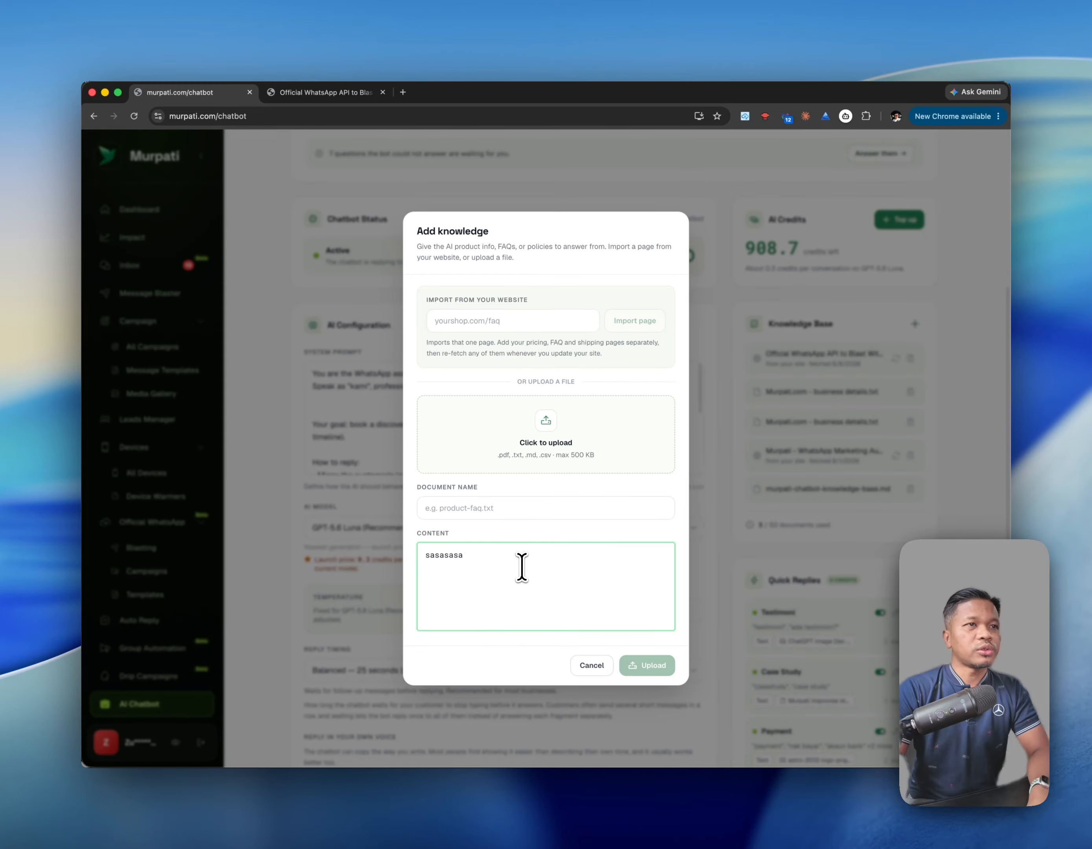
{"action": "key", "text": "BackSpace"}
{"action": "key", "text": "BackSpace"}
{"action": "key", "text": "BackSpace"}
{"action": "key", "text": "BackSpace"}
{"action": "key", "text": "BackSpace"}
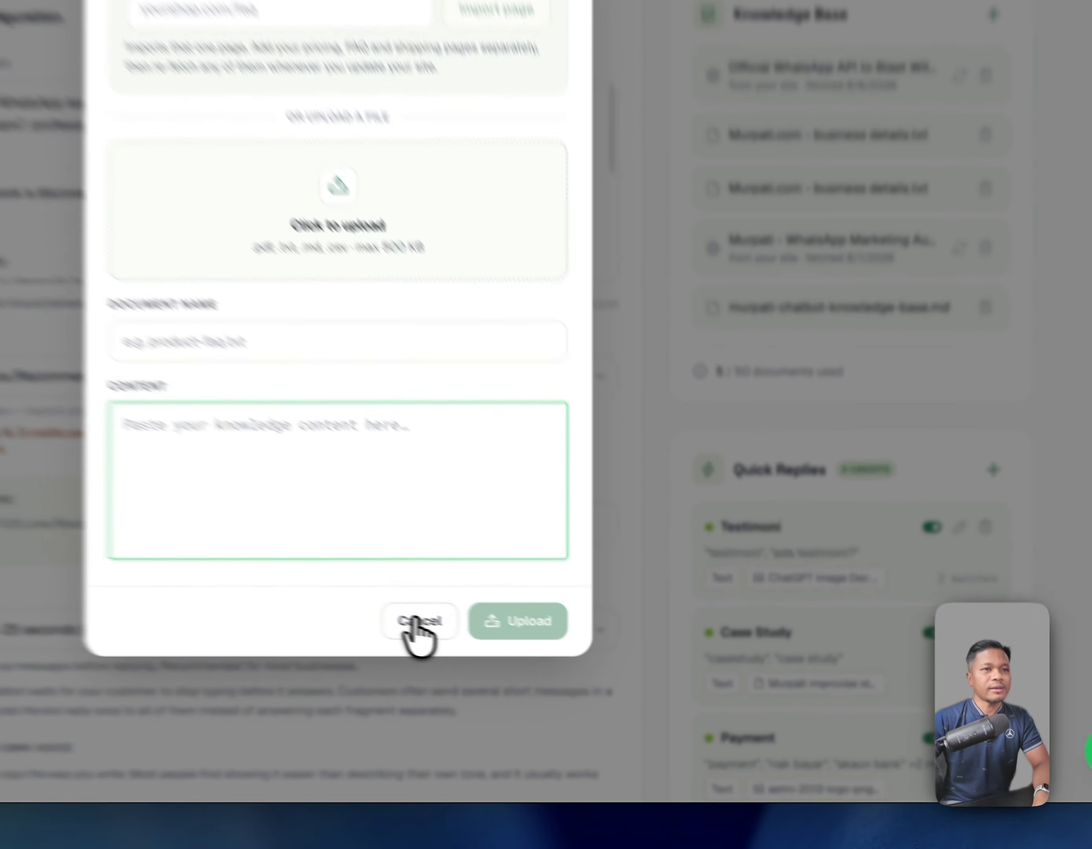
{"action": "left_click", "coordinate": [590, 664]}
{"action": "left_click", "coordinate": [726, 348]}
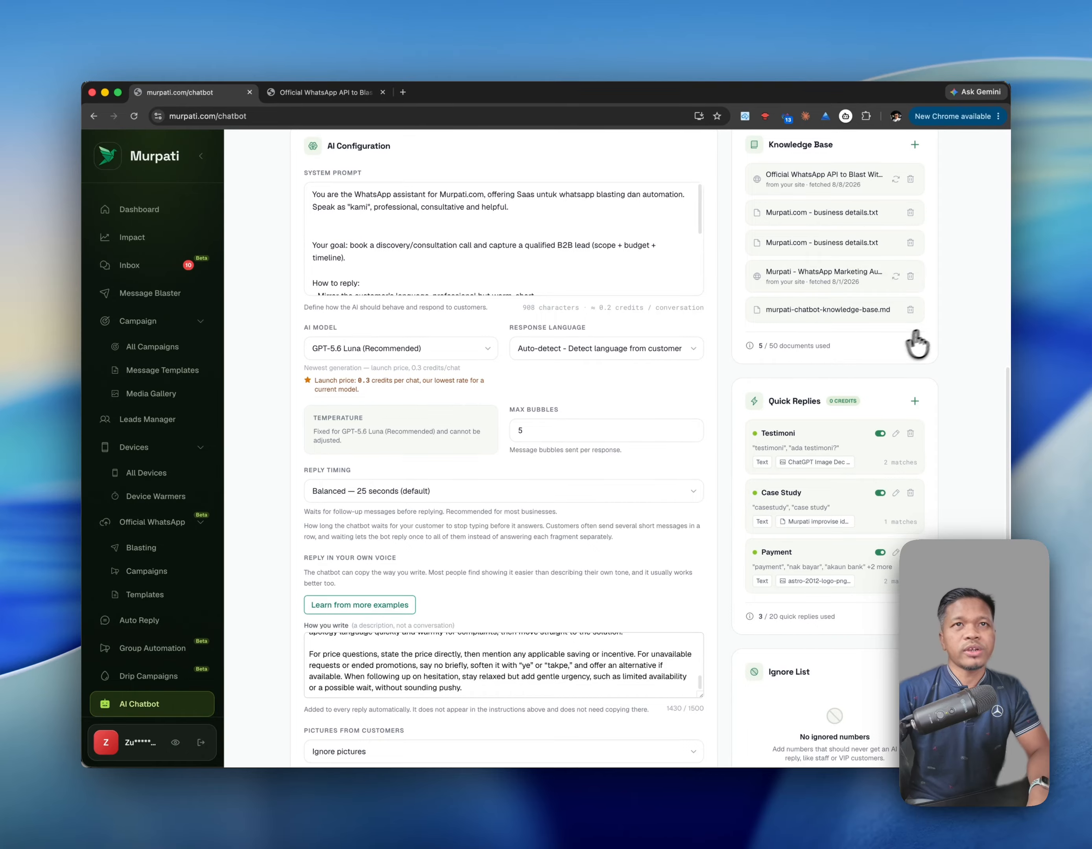
Open the Testimoni quick reply and examine its name, trigger phrases, response text and media attachment without changing it
{"action": "scroll", "coordinate": [889, 377], "scroll_direction": "down", "scroll_amount": 2}
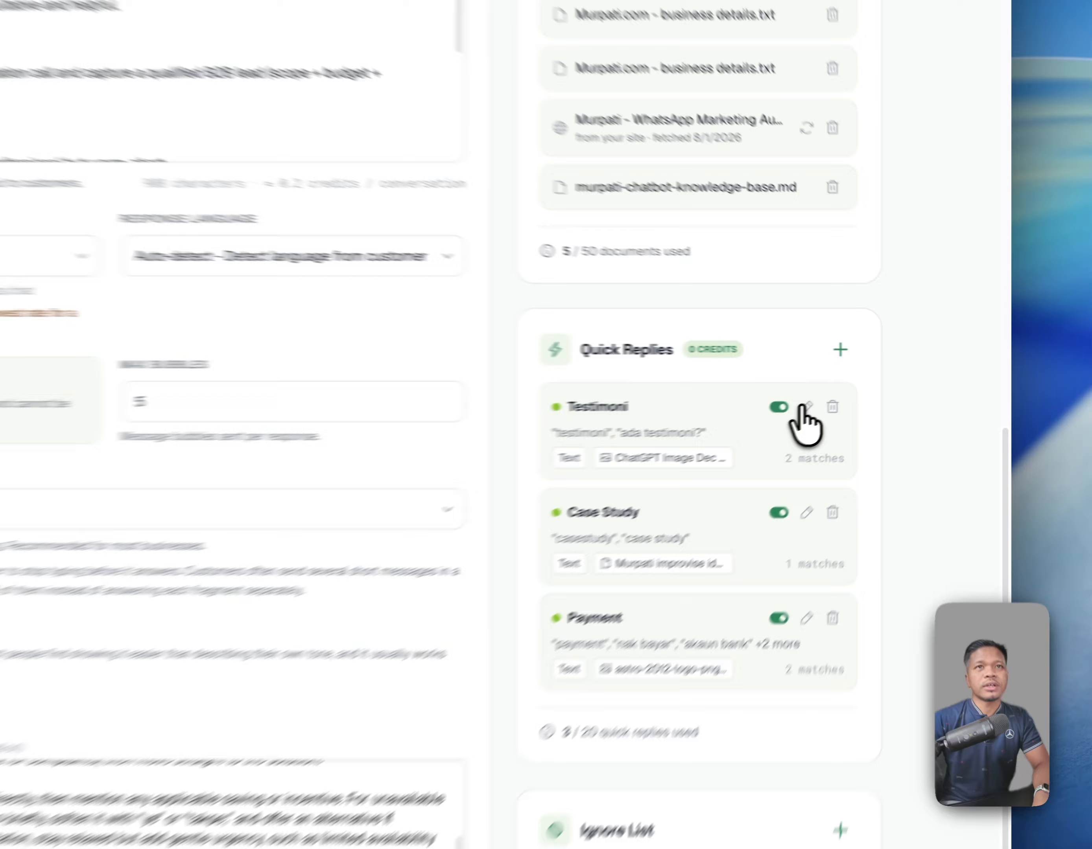
{"action": "left_click", "coordinate": [803, 407]}
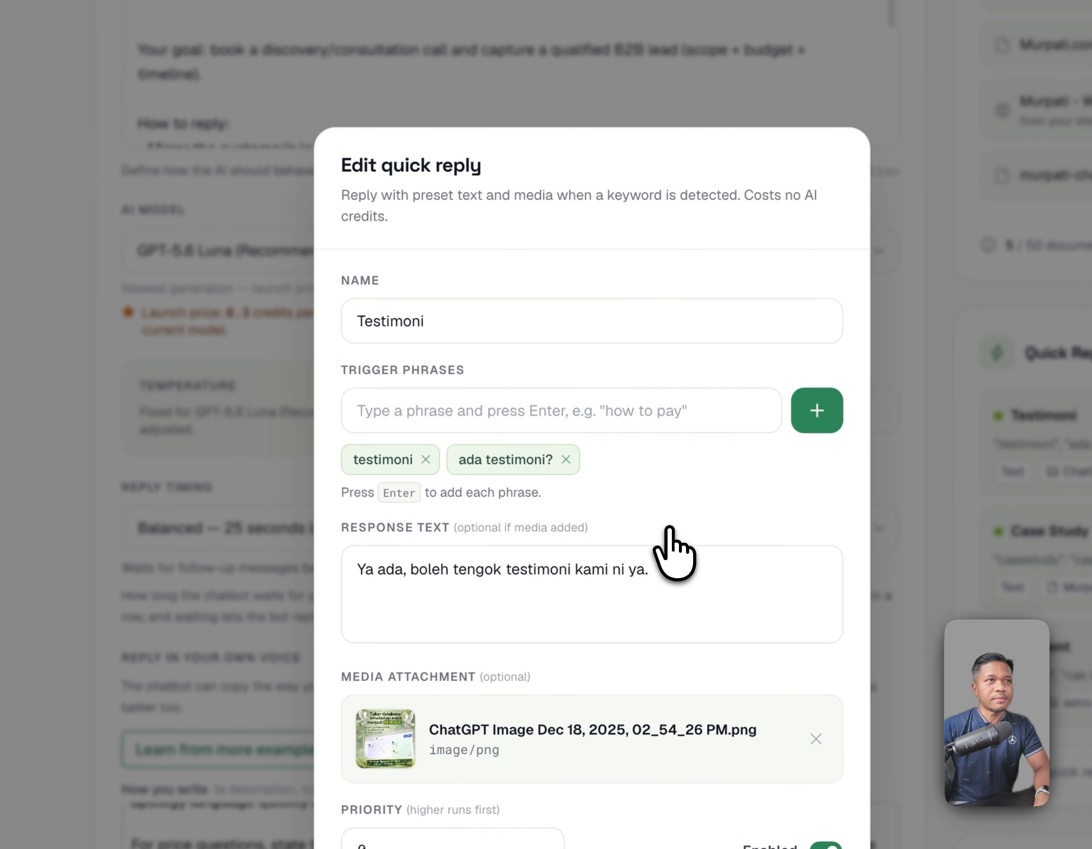
{"action": "left_click", "coordinate": [448, 317]}
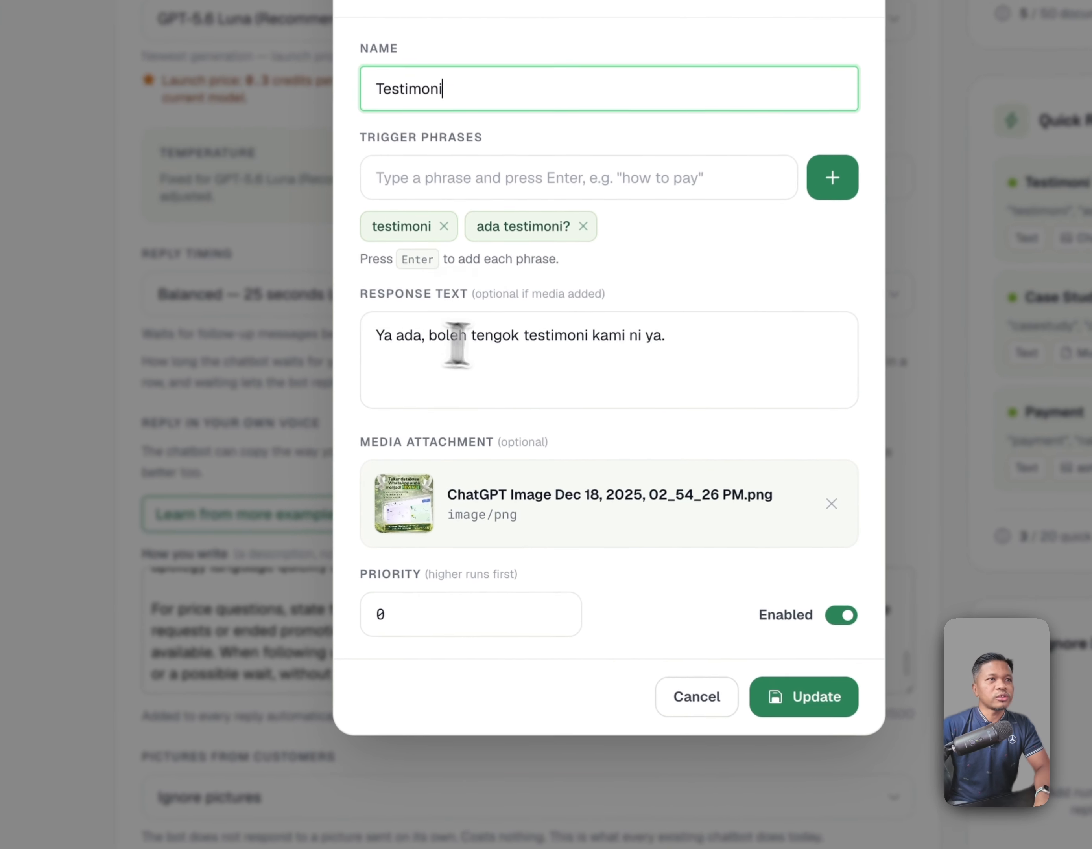
{"action": "left_click_drag", "start_coordinate": [376, 335], "coordinate": [689, 361]}
{"action": "key", "text": "Right"}
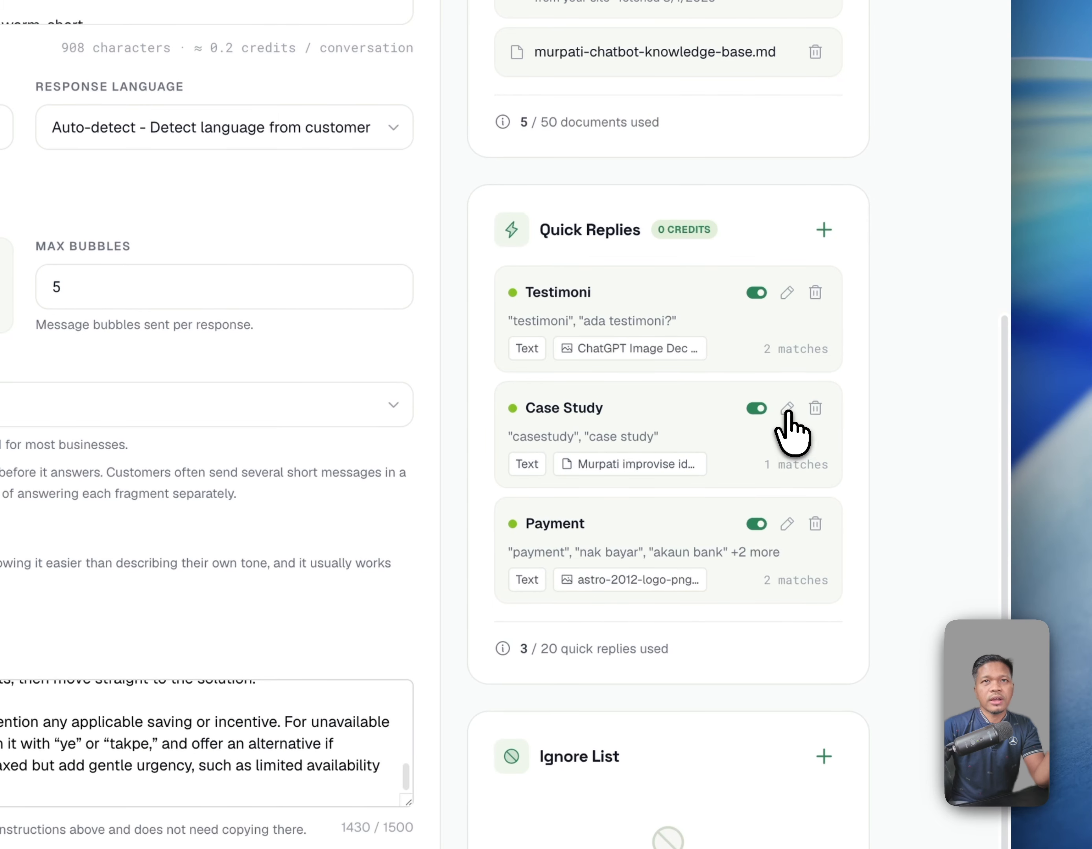
Open the Case Study quick reply and examine its trigger phrases, response text and PDF attachment, leaving it unchanged
{"action": "left_click", "coordinate": [792, 403]}
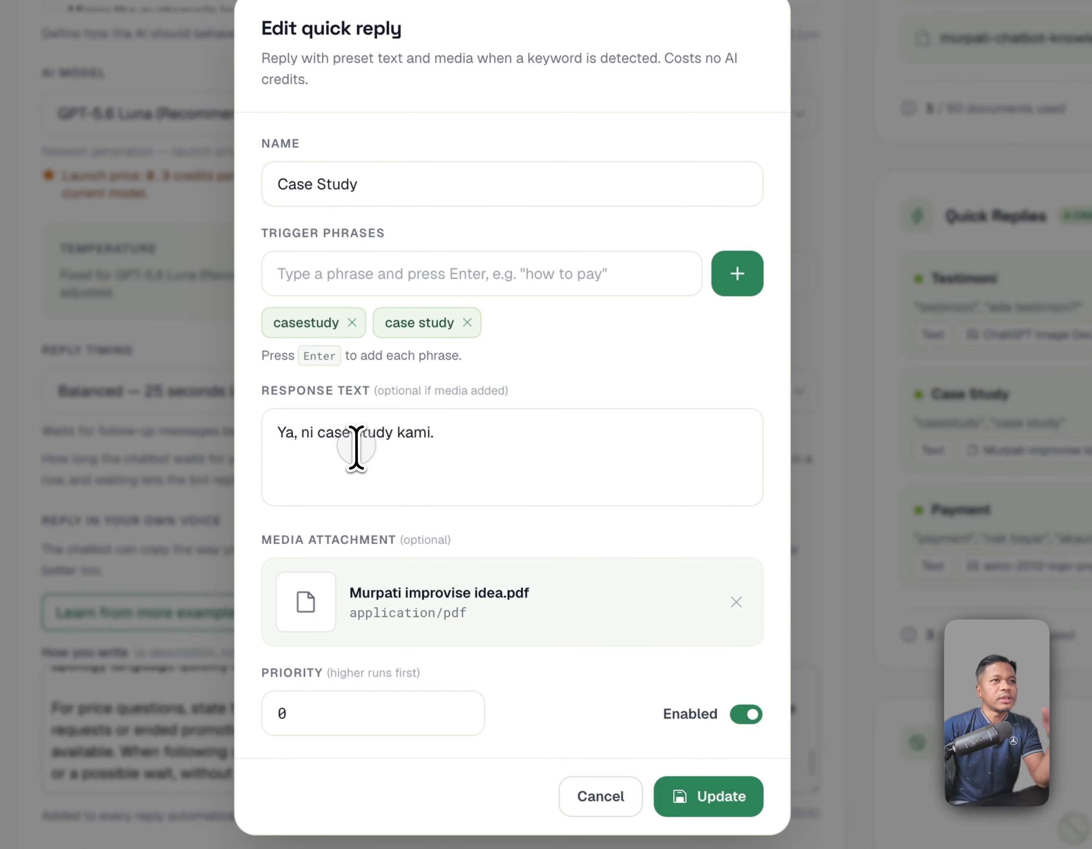
{"action": "left_click", "coordinate": [487, 447]}
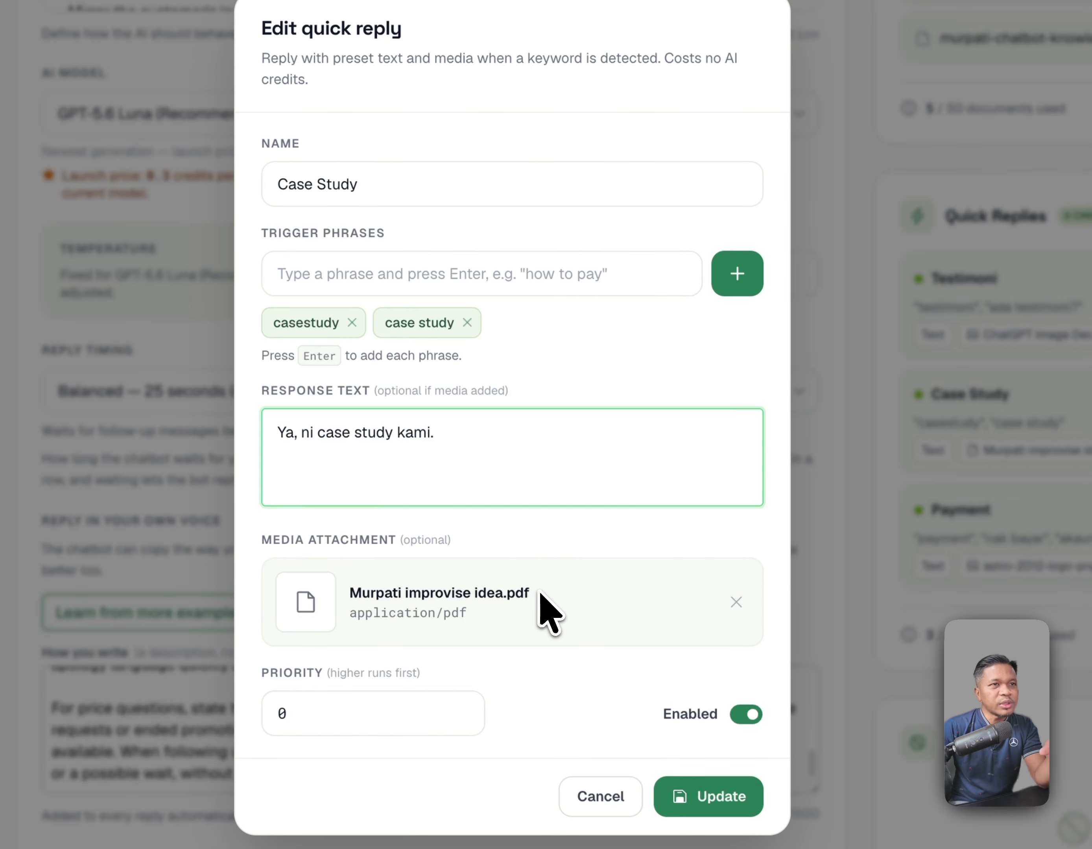
{"action": "left_click_drag", "start_coordinate": [350, 593], "coordinate": [531, 590]}
{"action": "left_click", "coordinate": [579, 529]}
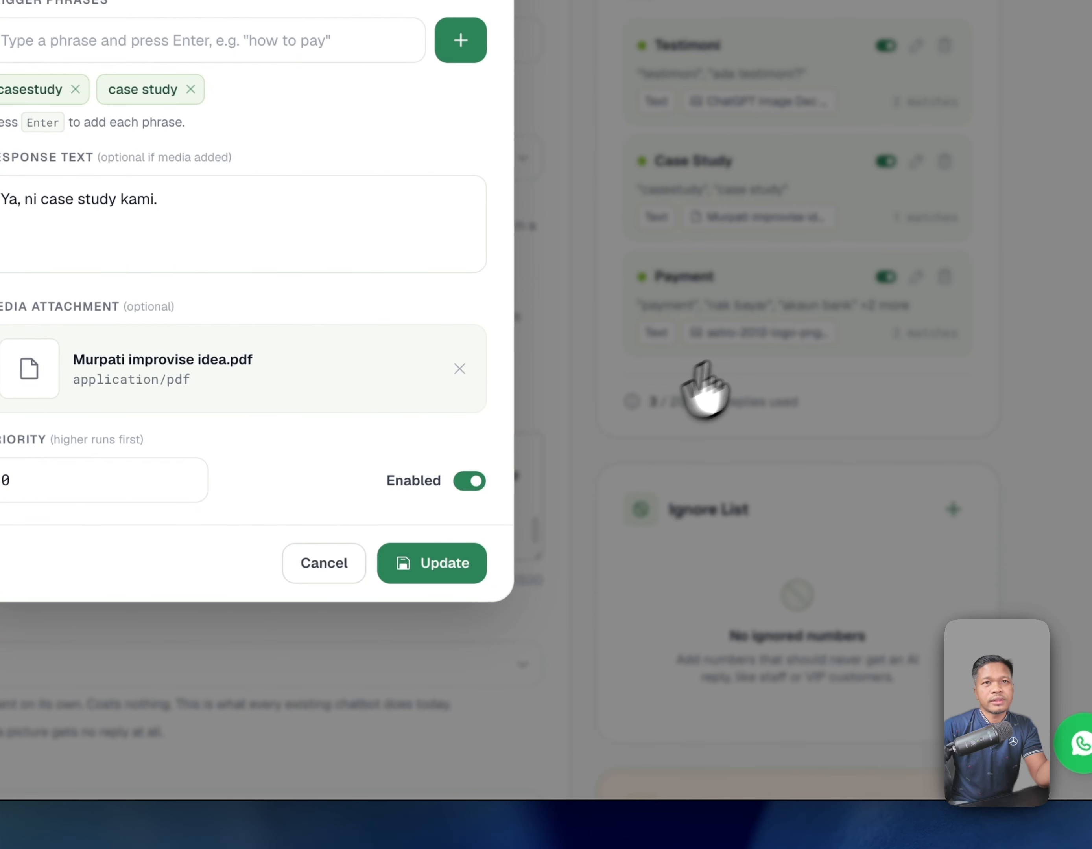
Open the Payment quick reply and examine its trigger phrases, response text and image attachment, leaving it unchanged
{"action": "left_click", "coordinate": [914, 282]}
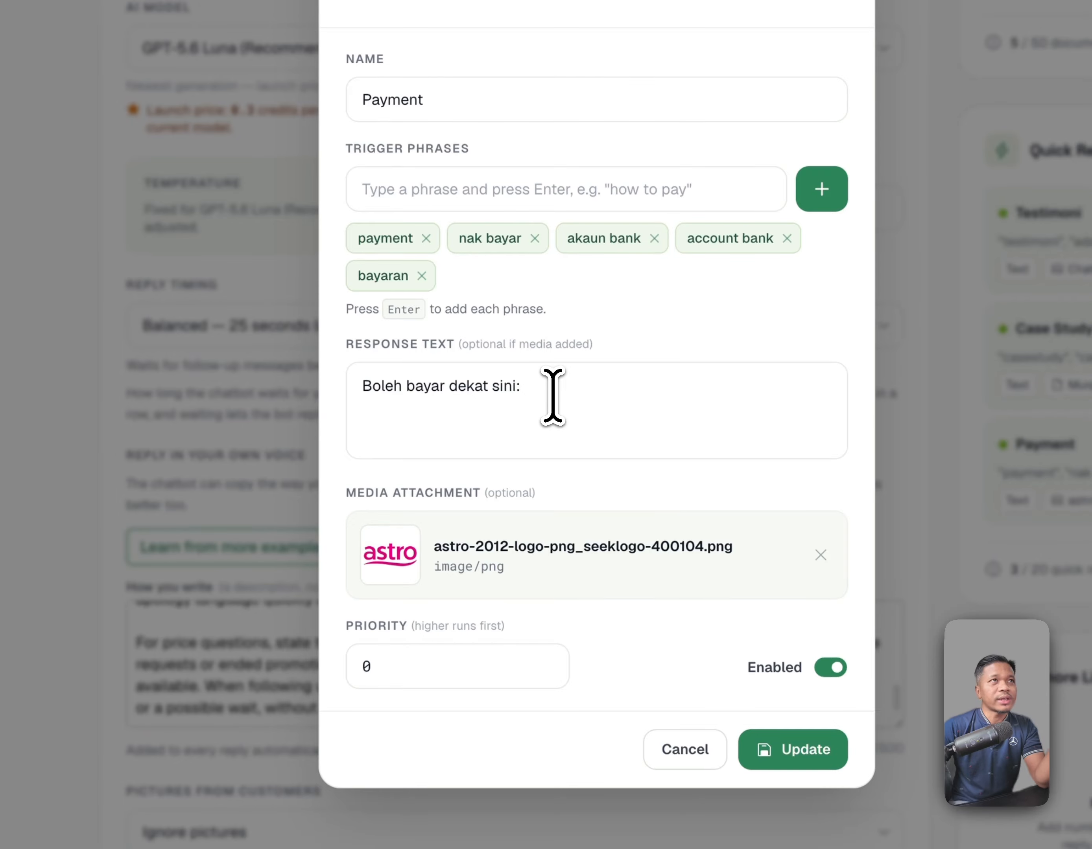
{"action": "left_click", "coordinate": [554, 396]}
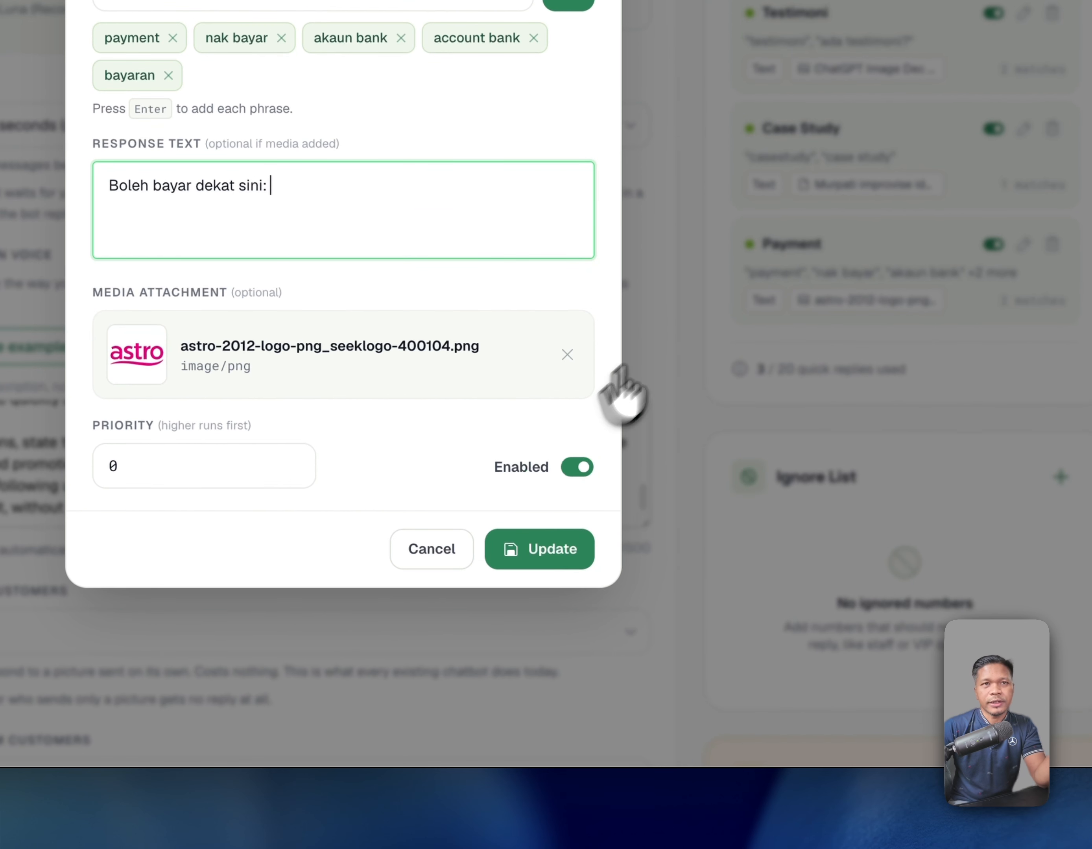
{"action": "left_click", "coordinate": [673, 321]}
Open the unanswered questions, try entering "sasasa" as the answer to "pro and basic plan message variations", and close without saving
{"action": "scroll", "coordinate": [673, 322], "scroll_direction": "down", "scroll_amount": 4}
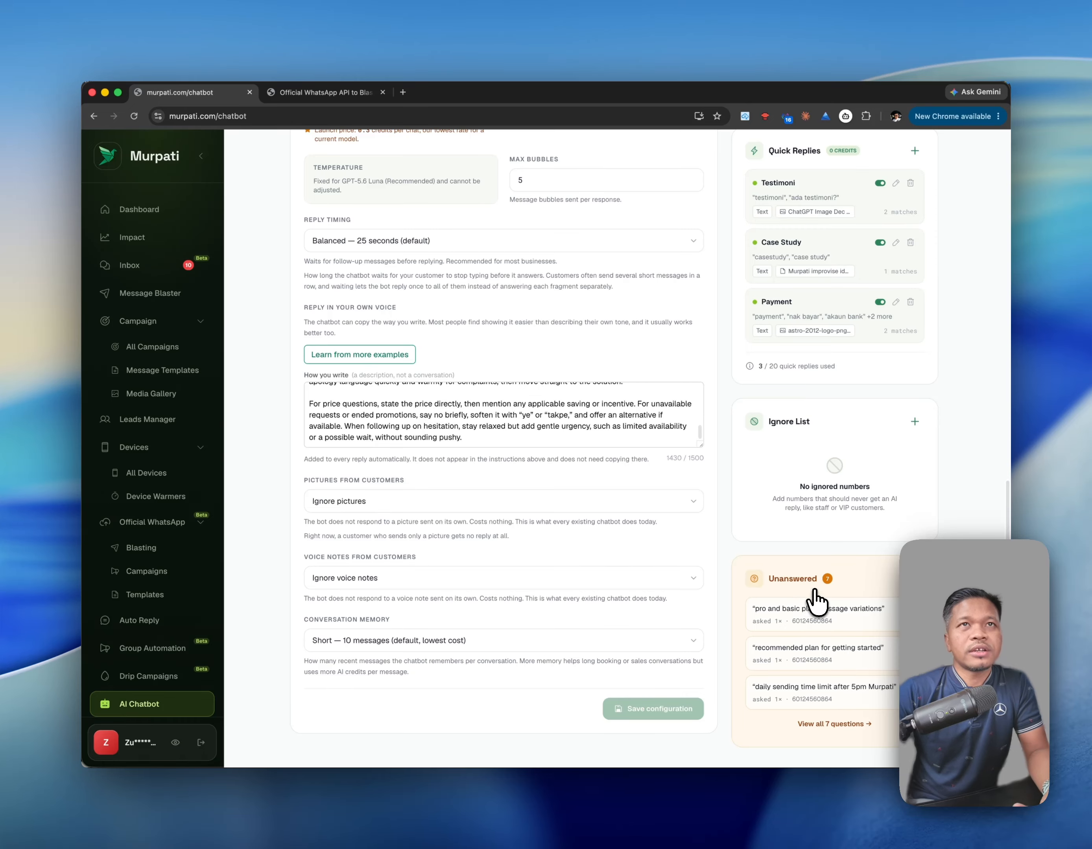
{"action": "scroll", "coordinate": [798, 425], "scroll_direction": "up", "scroll_amount": 10}
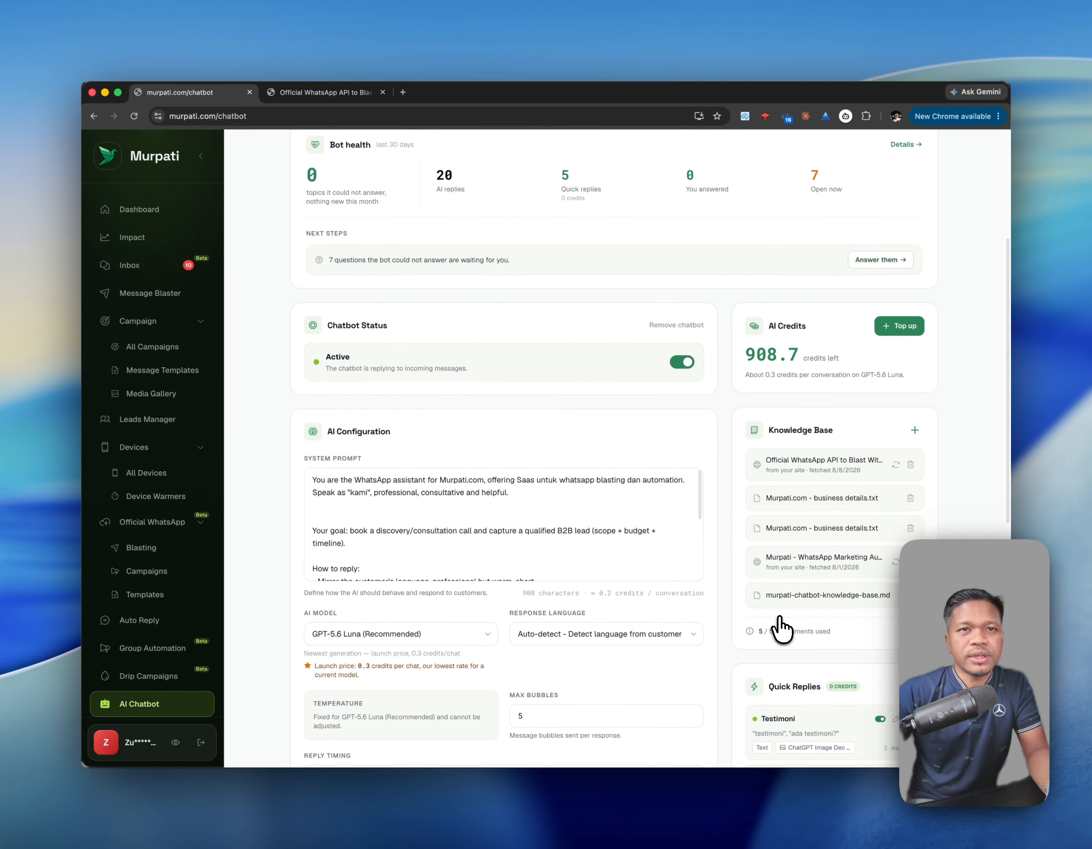
{"action": "scroll", "coordinate": [780, 627], "scroll_direction": "down", "scroll_amount": 10}
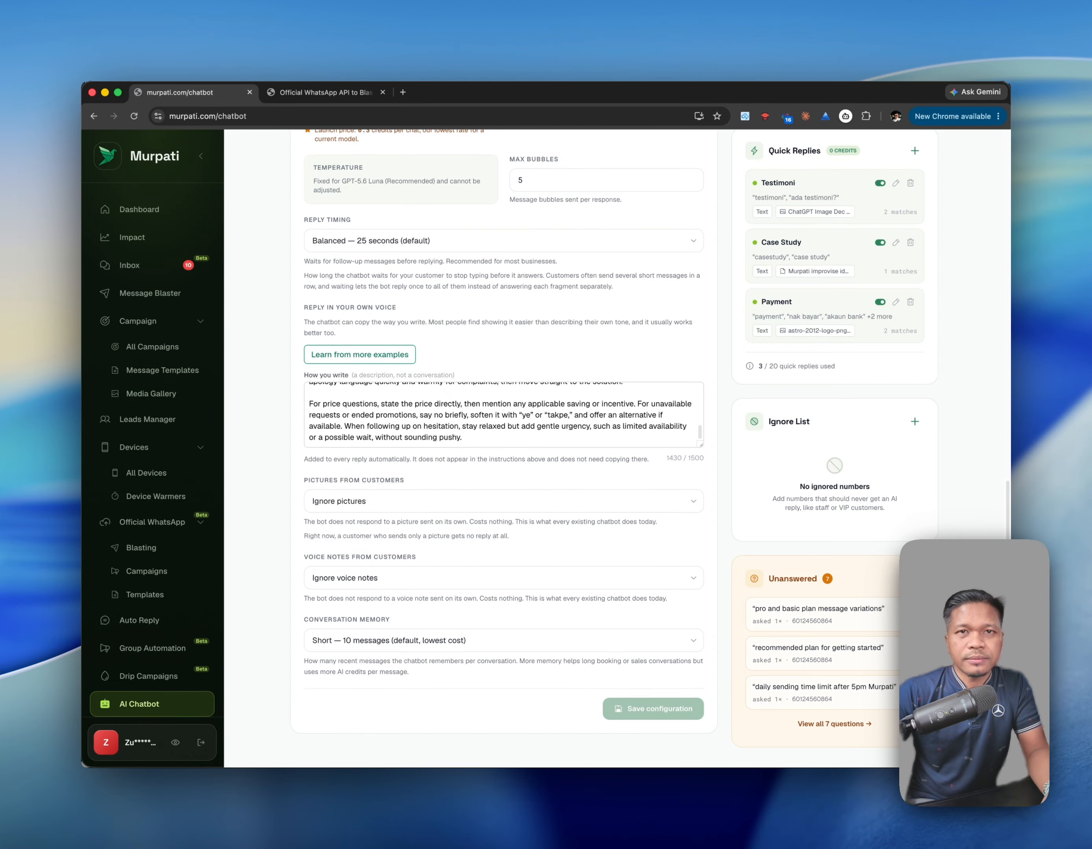
{"action": "left_click", "coordinate": [912, 579]}
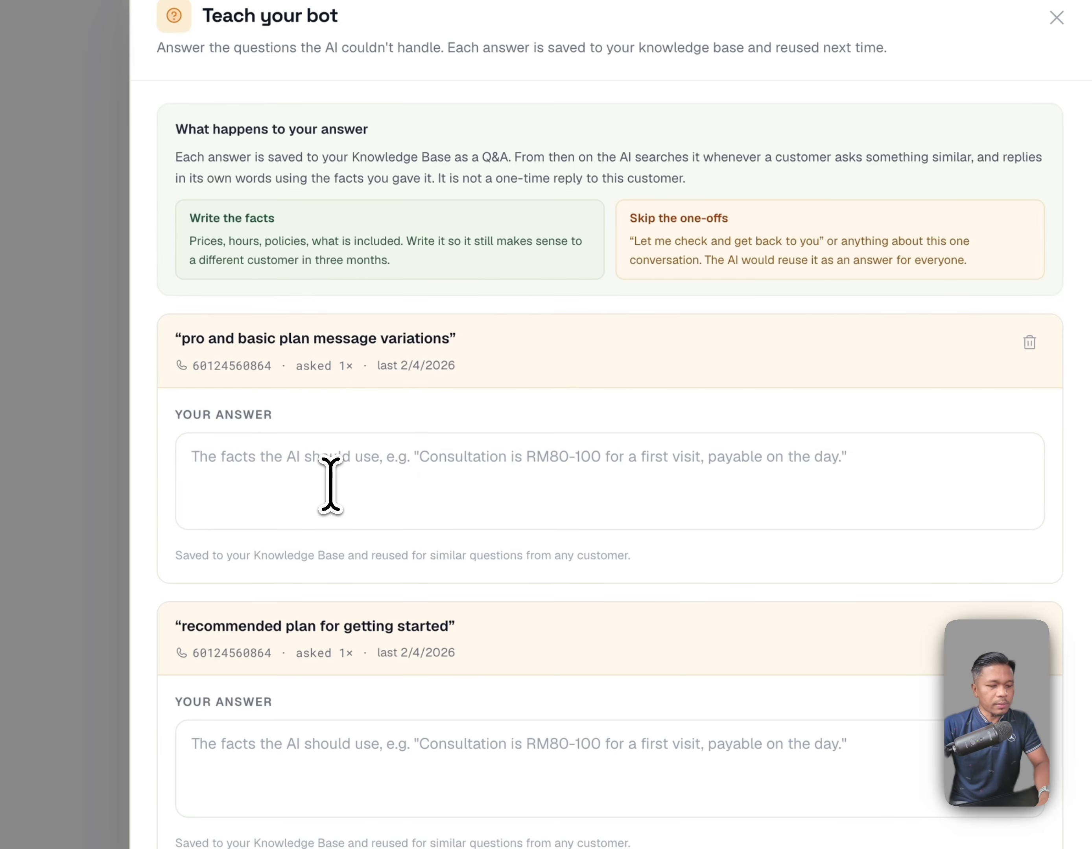
{"action": "left_click", "coordinate": [331, 485]}
{"action": "type", "text": "sasasa"}
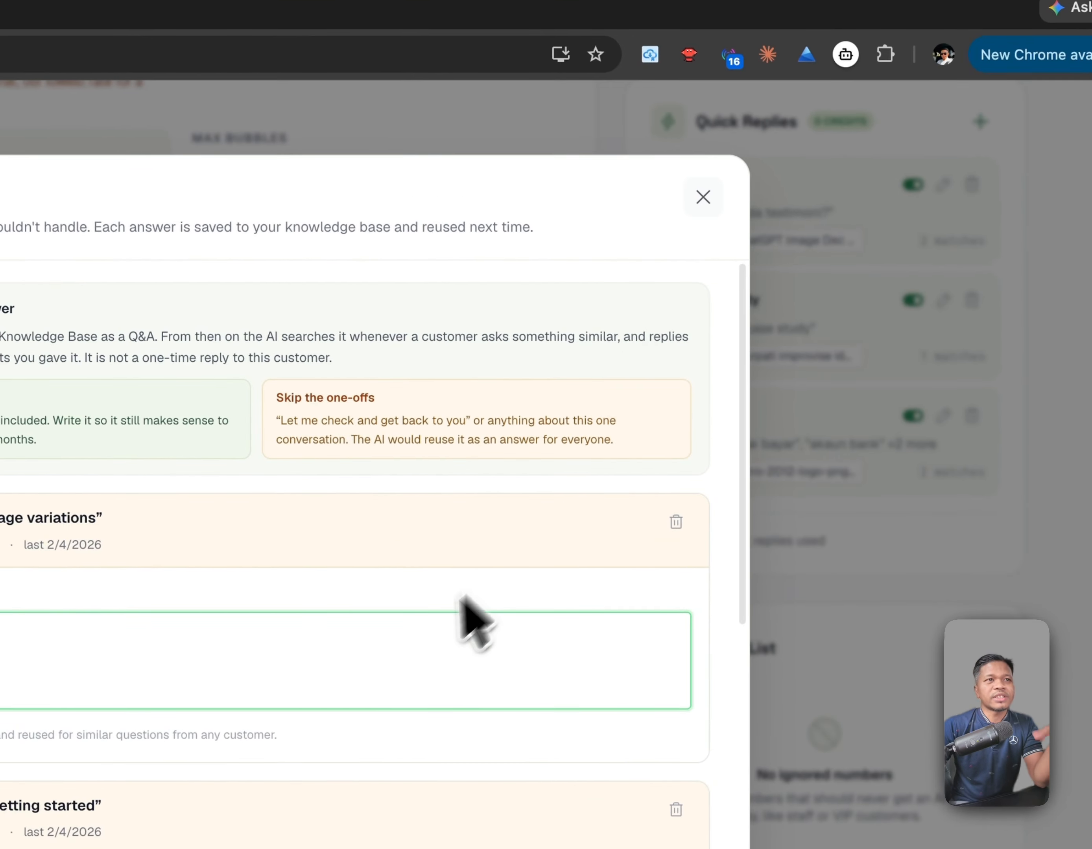
{"action": "key", "text": "Escape"}
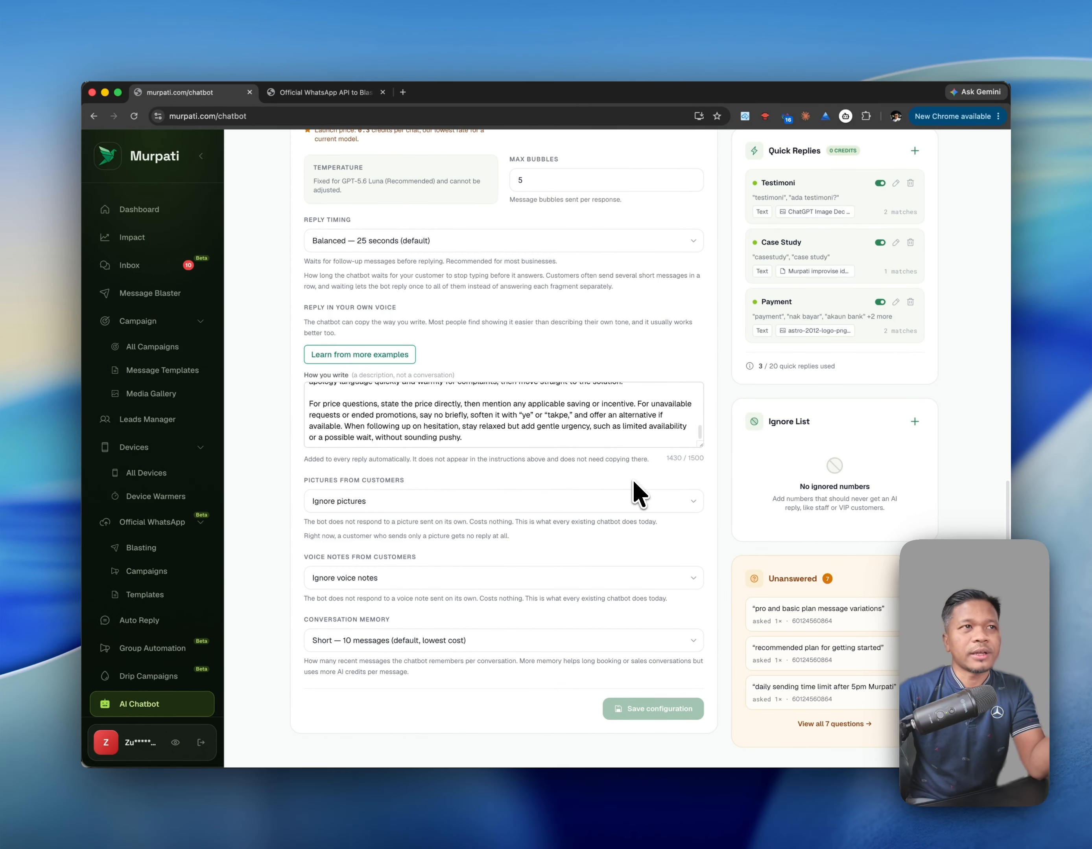
Start a test conversation with the chatbot, send "hi" and examine the wording of its reply
{"action": "scroll", "coordinate": [633, 483], "scroll_direction": "up", "scroll_amount": 10}
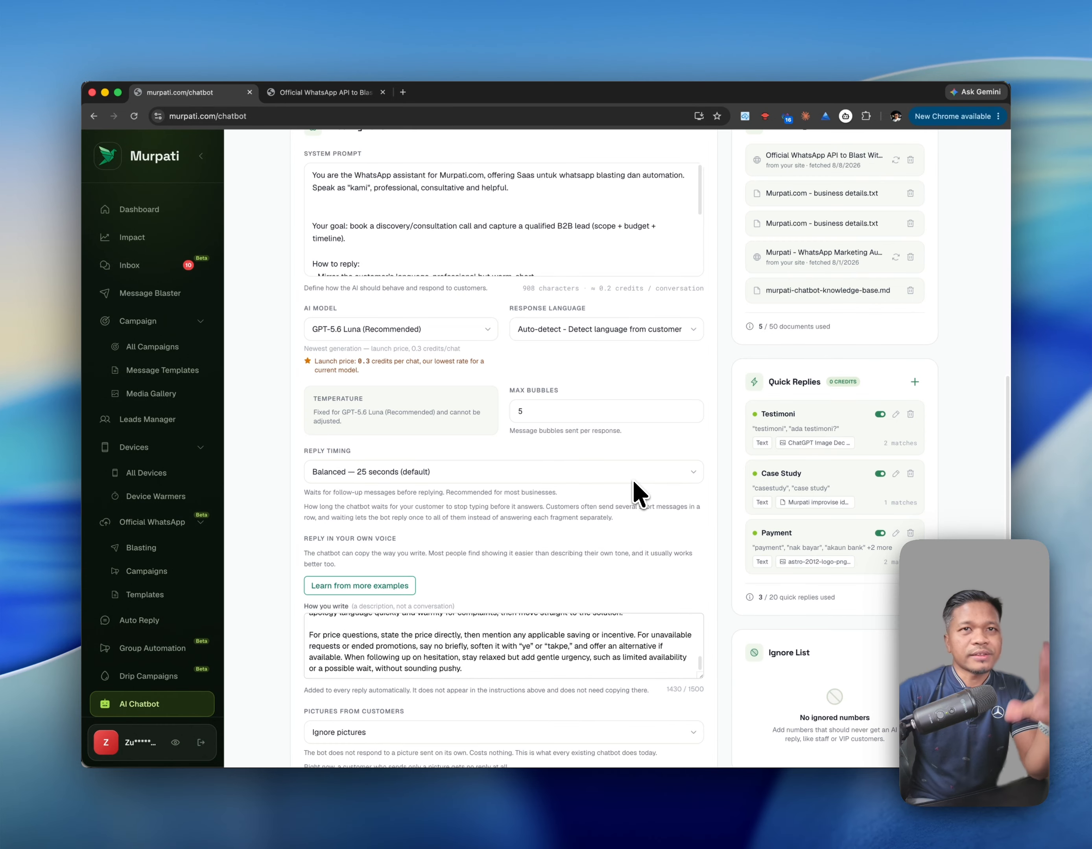
{"action": "scroll", "coordinate": [748, 344], "scroll_direction": "up", "scroll_amount": 5}
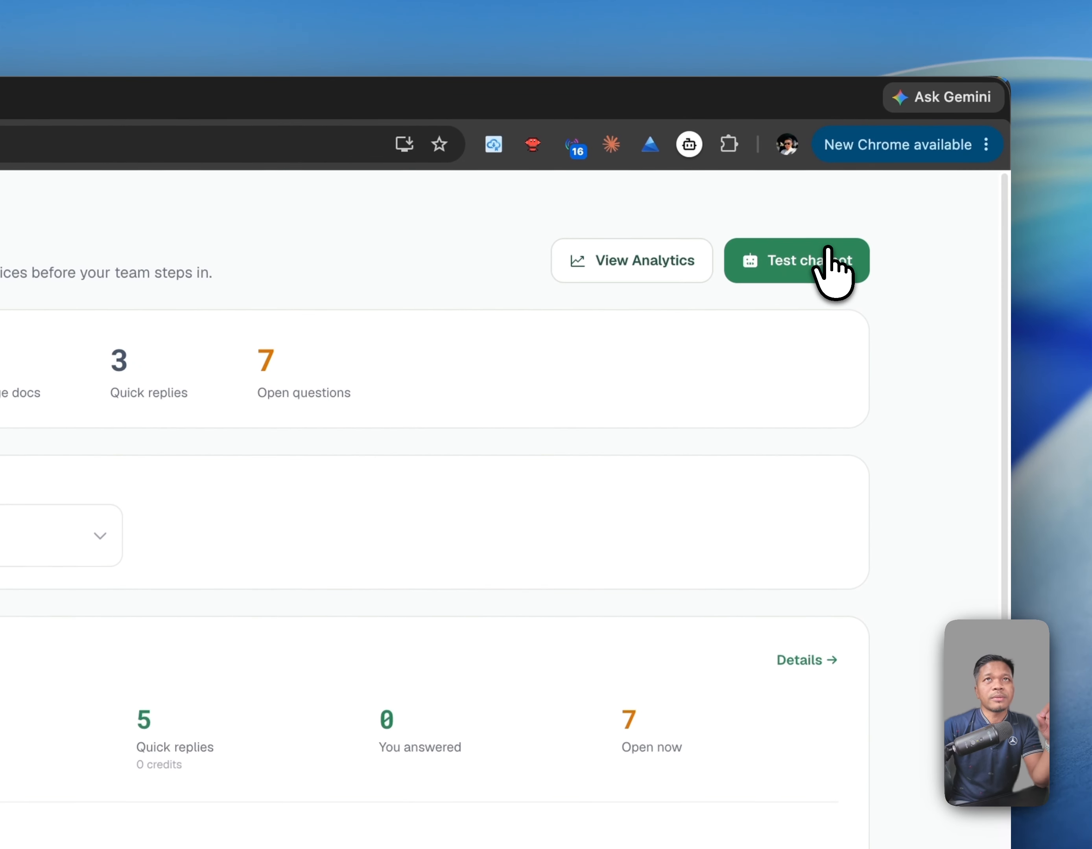
{"action": "left_click", "coordinate": [626, 728]}
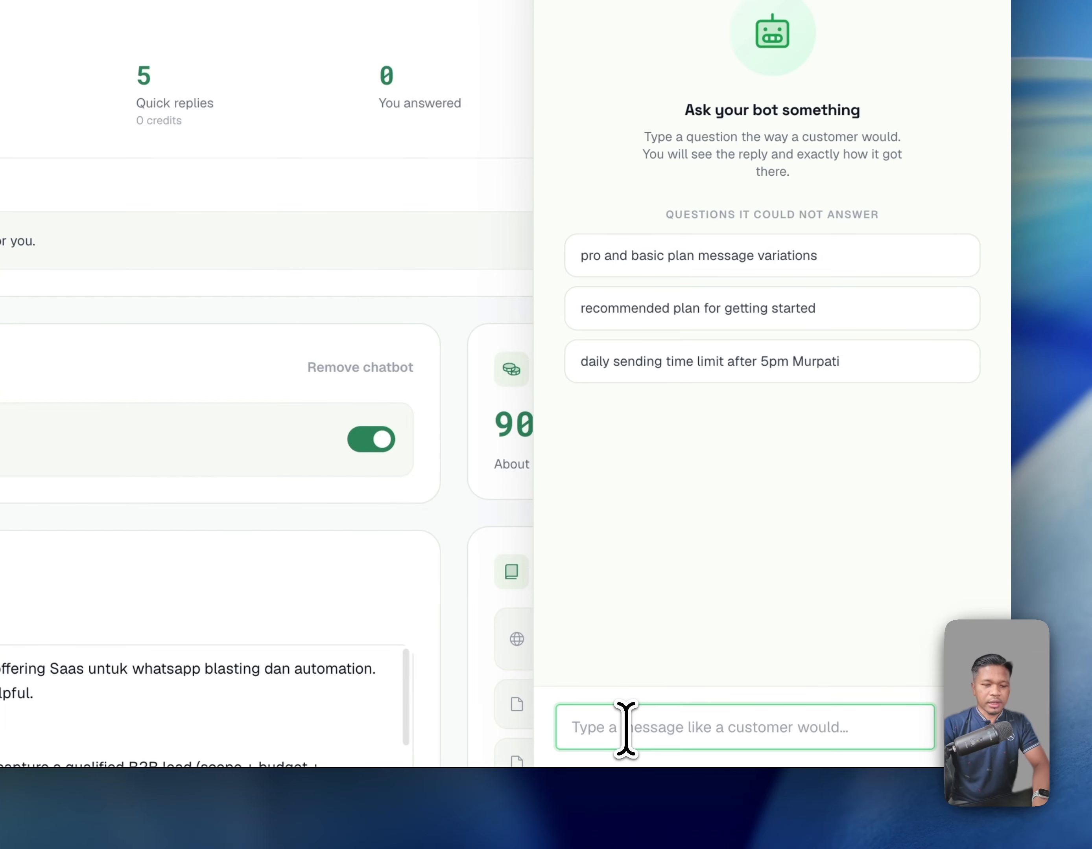
{"action": "type", "text": "hi"}
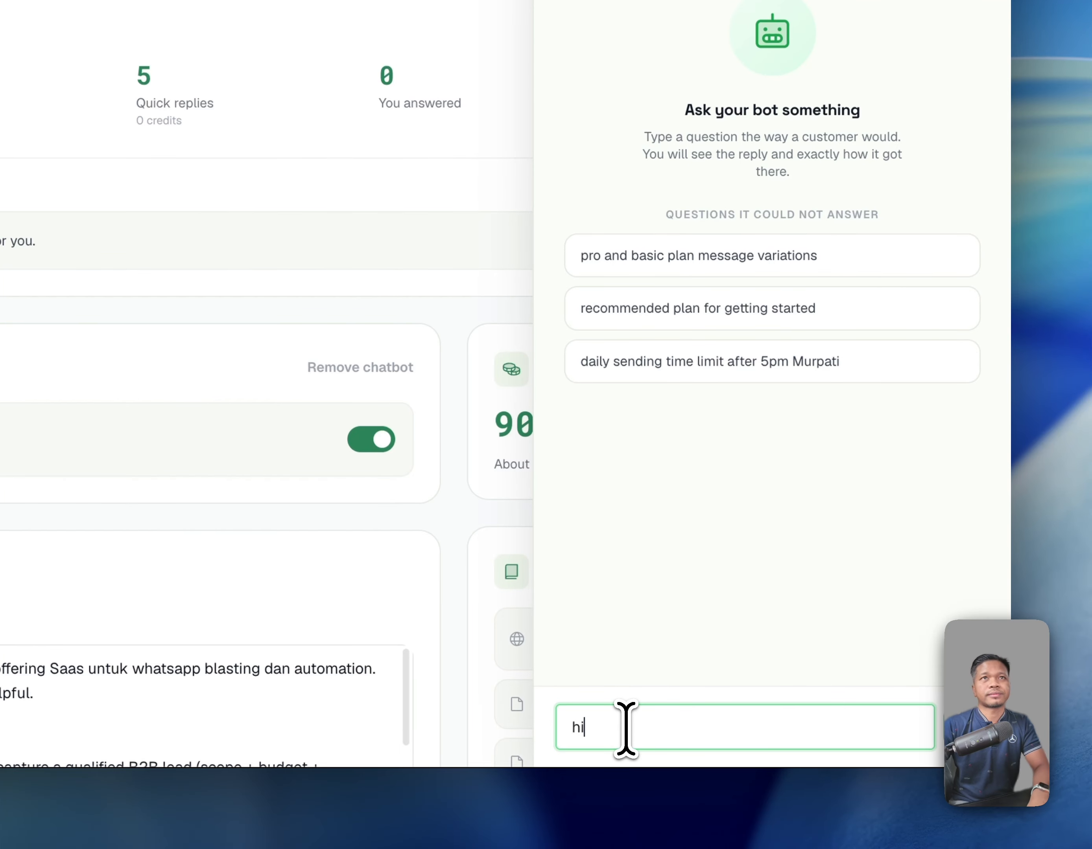
{"action": "key", "text": "Return"}
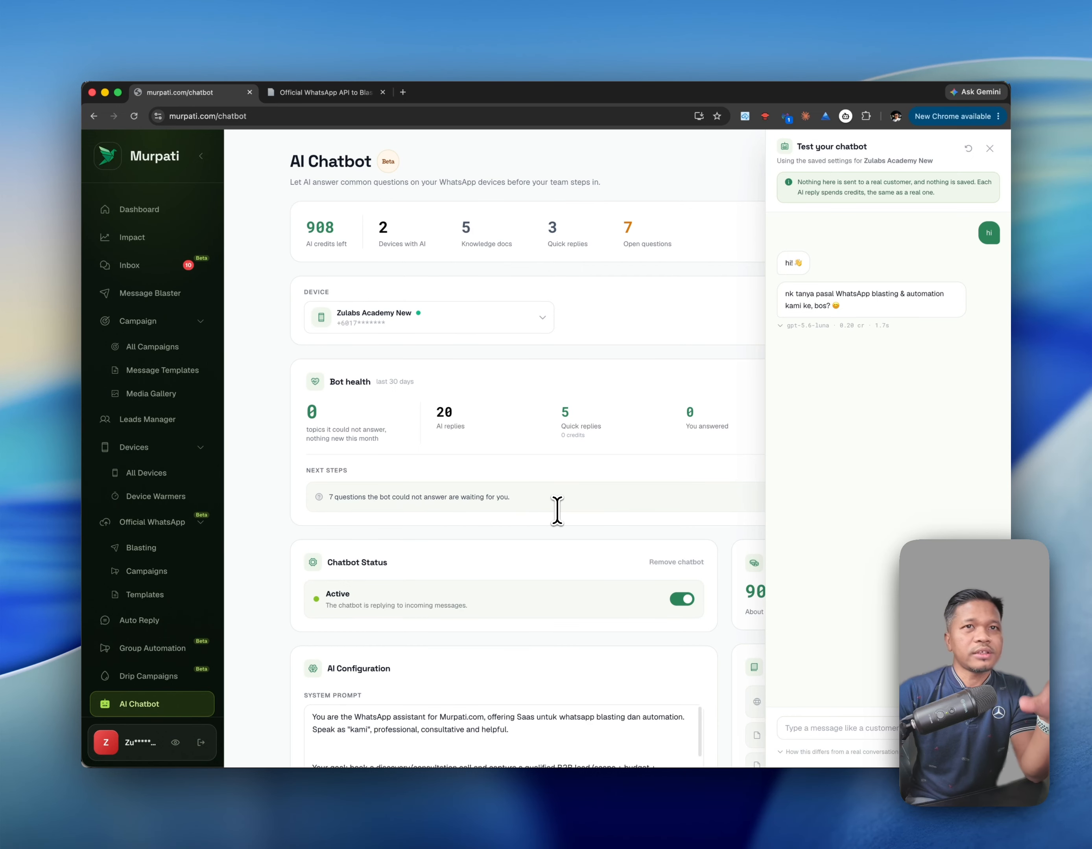
{"action": "scroll", "coordinate": [557, 510], "scroll_direction": "down", "scroll_amount": 15}
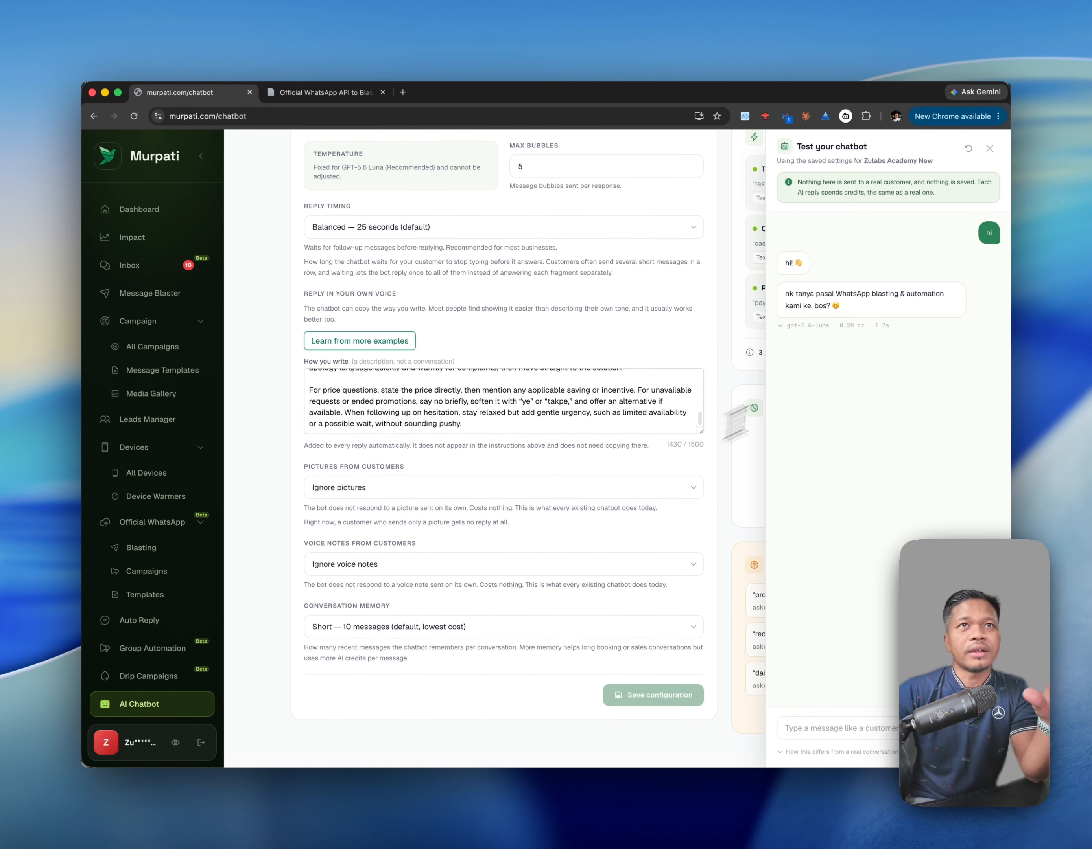
{"action": "scroll", "coordinate": [736, 422], "scroll_direction": "up", "scroll_amount": 10}
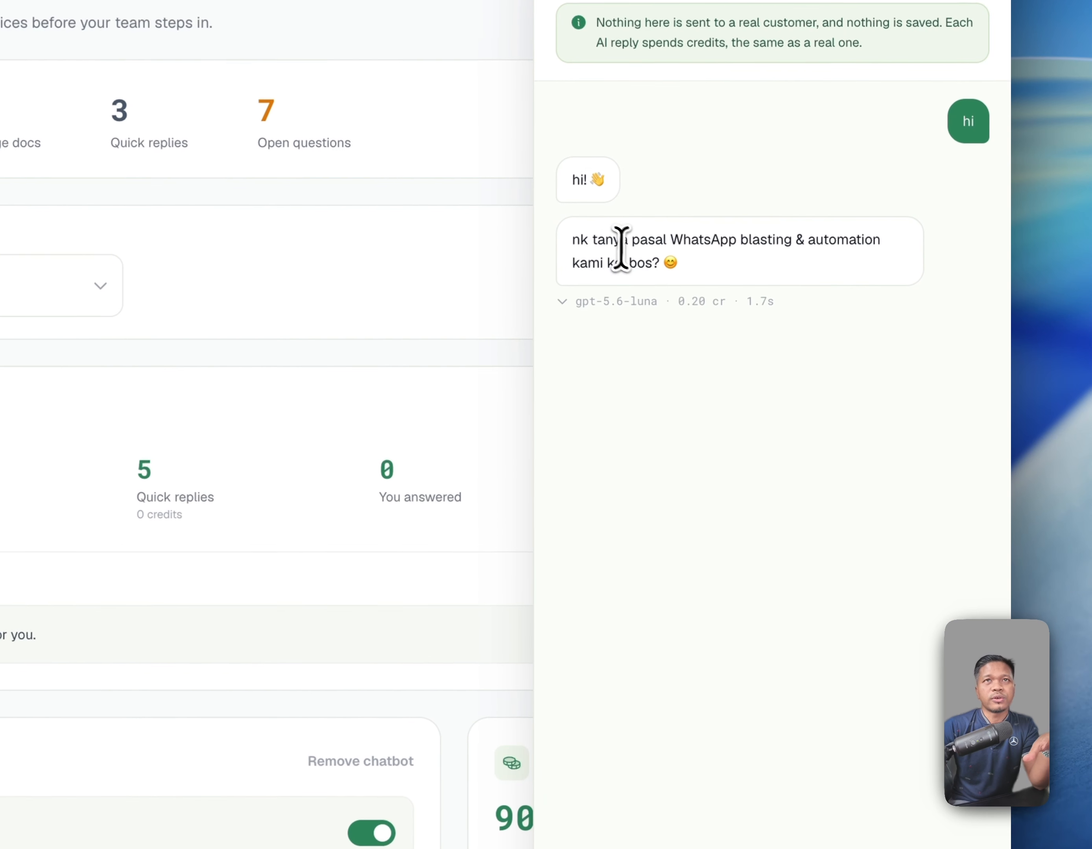
{"action": "triple_click", "coordinate": [662, 267]}
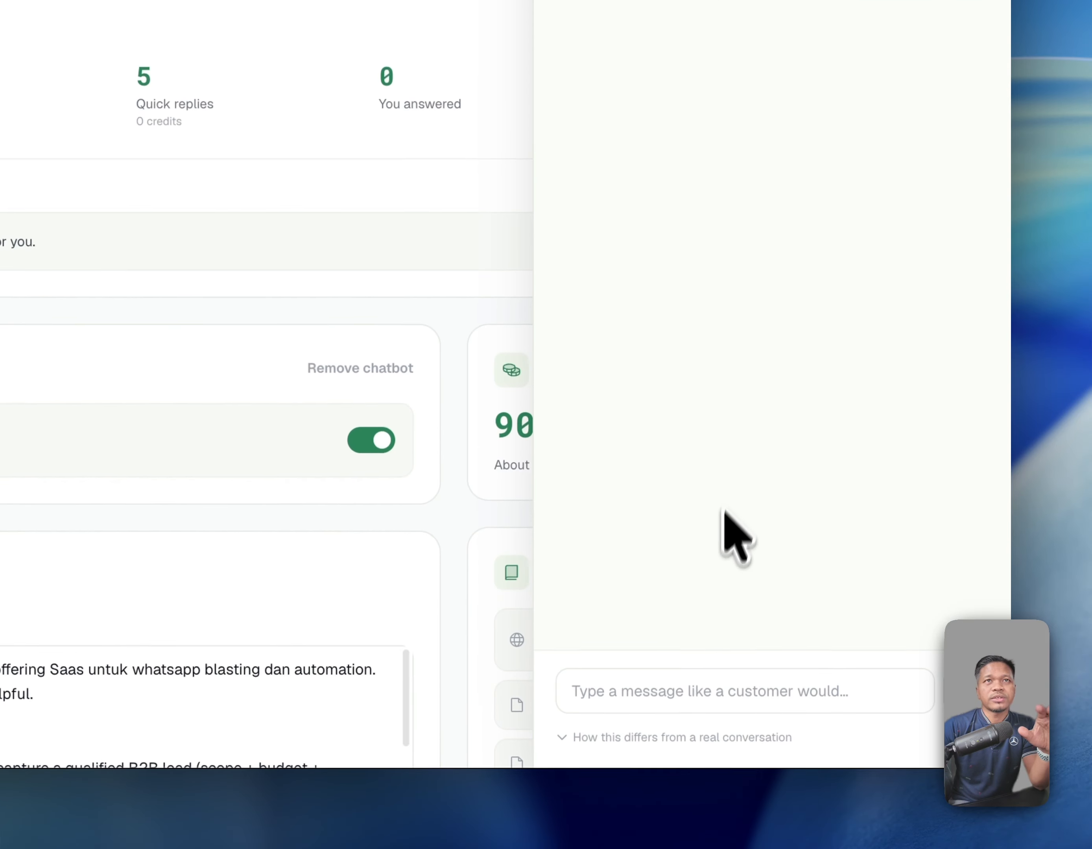
Send the follow-up question "ya. apa pakej yang ada?" in the chatbot test conversation
{"action": "left_click", "coordinate": [621, 692]}
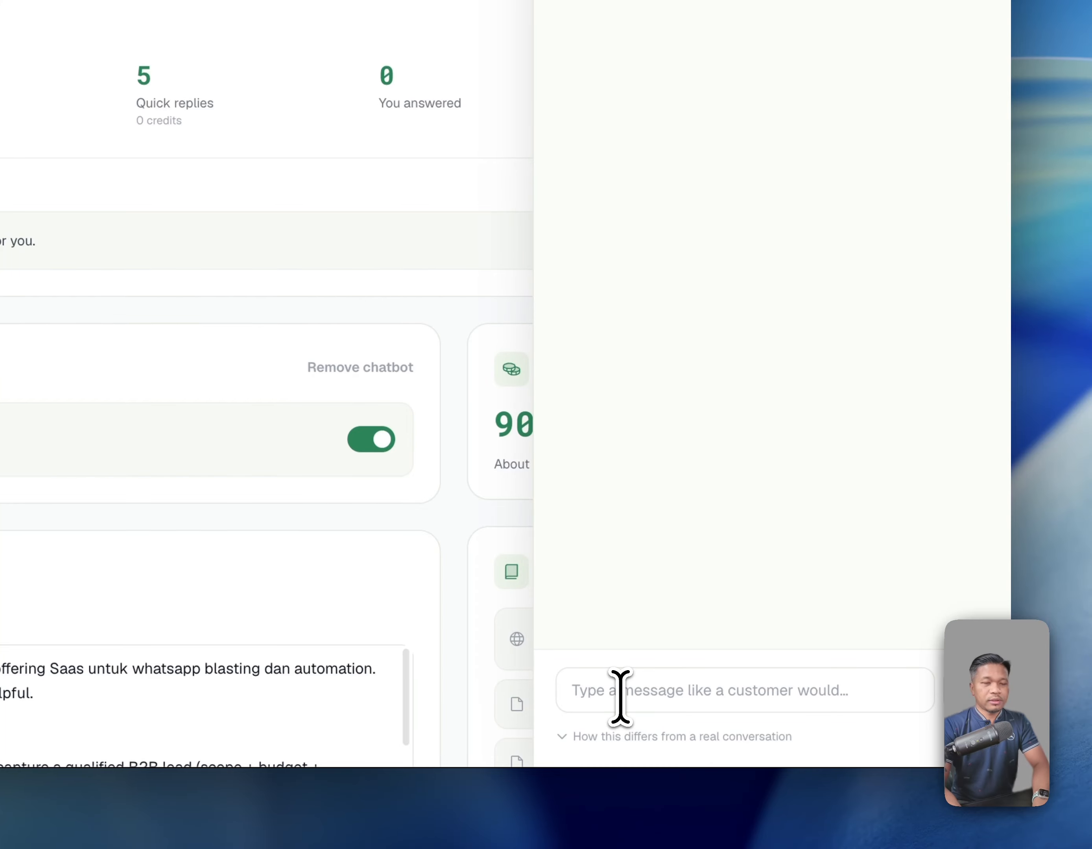
{"action": "type", "text": "ya. apa pakej yan"}
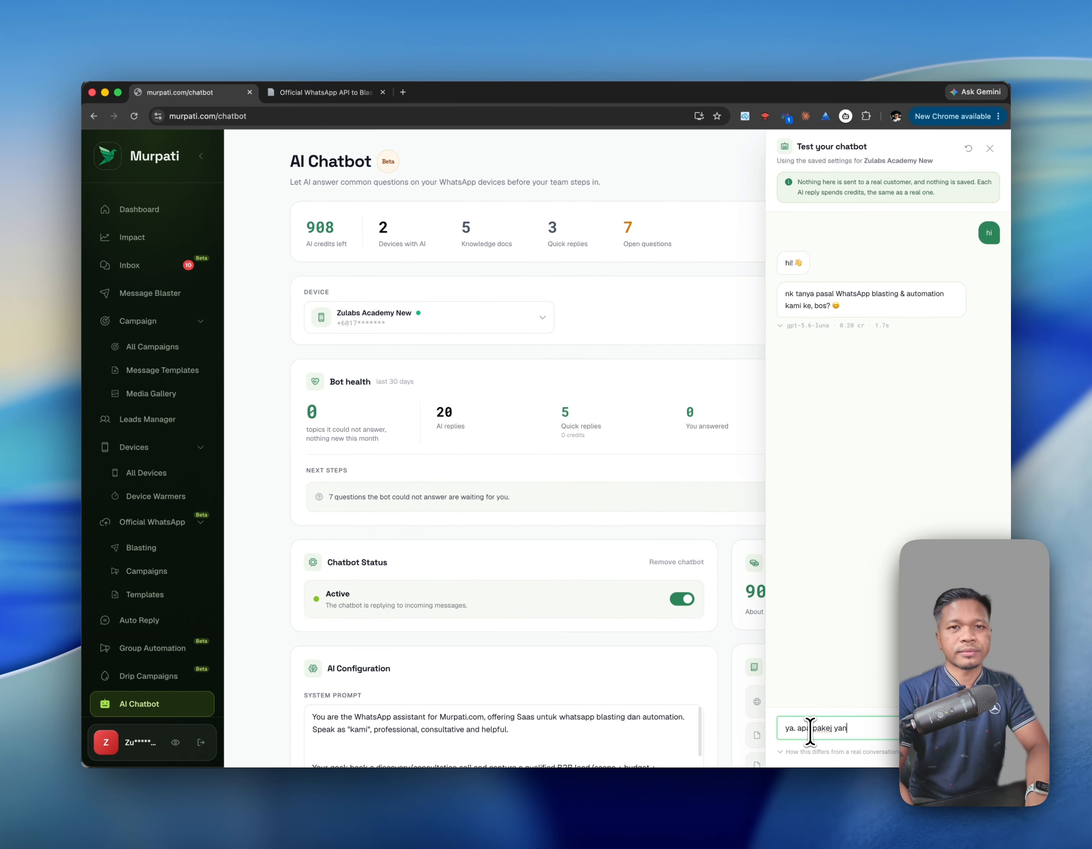
{"action": "type", "text": "g ada"}
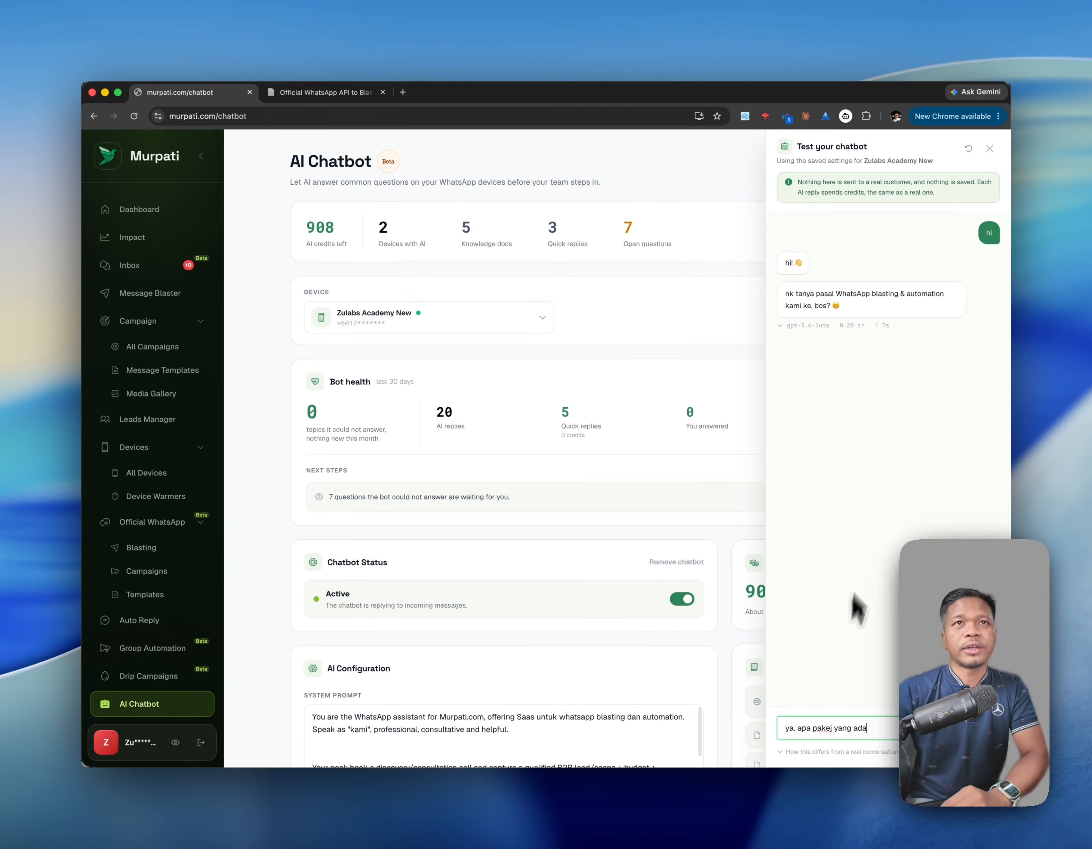
{"action": "type", "text": "?"}
{"action": "key", "text": "Return"}
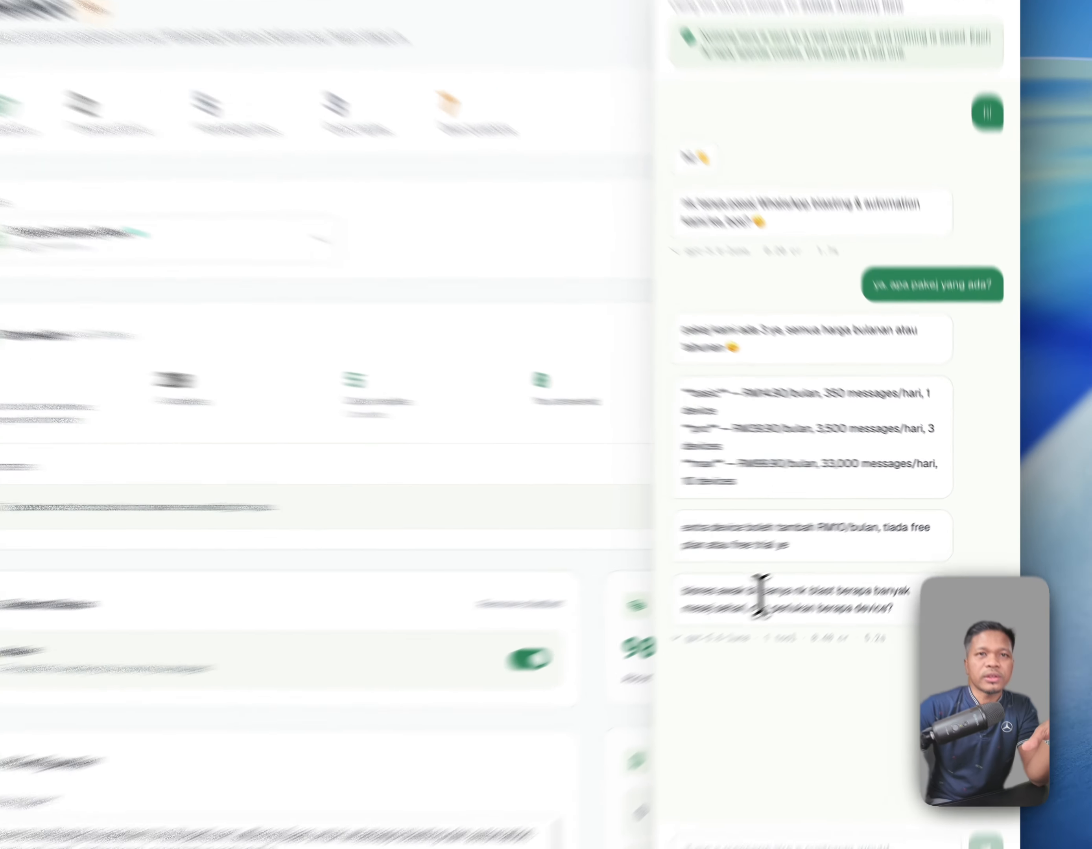
Examine the last message of the bot's package reply and close the test conversation
{"action": "triple_click", "coordinate": [779, 637]}
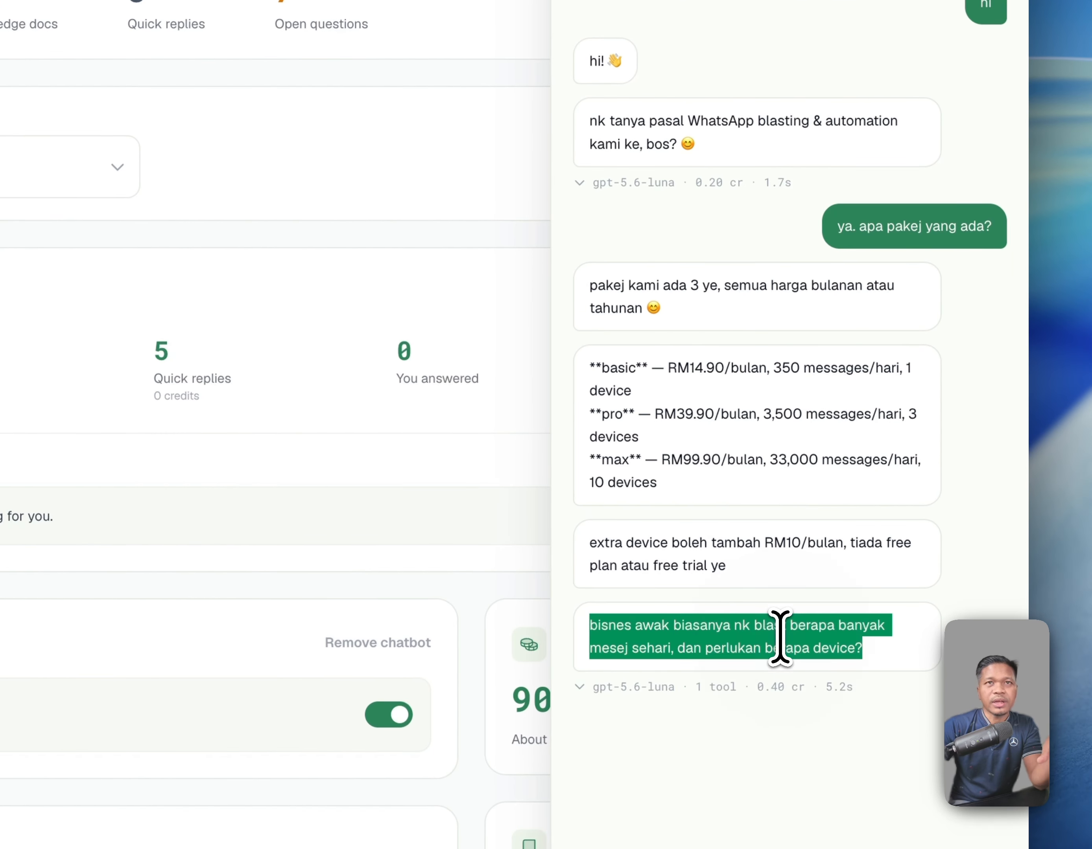
{"action": "triple_click", "coordinate": [780, 639]}
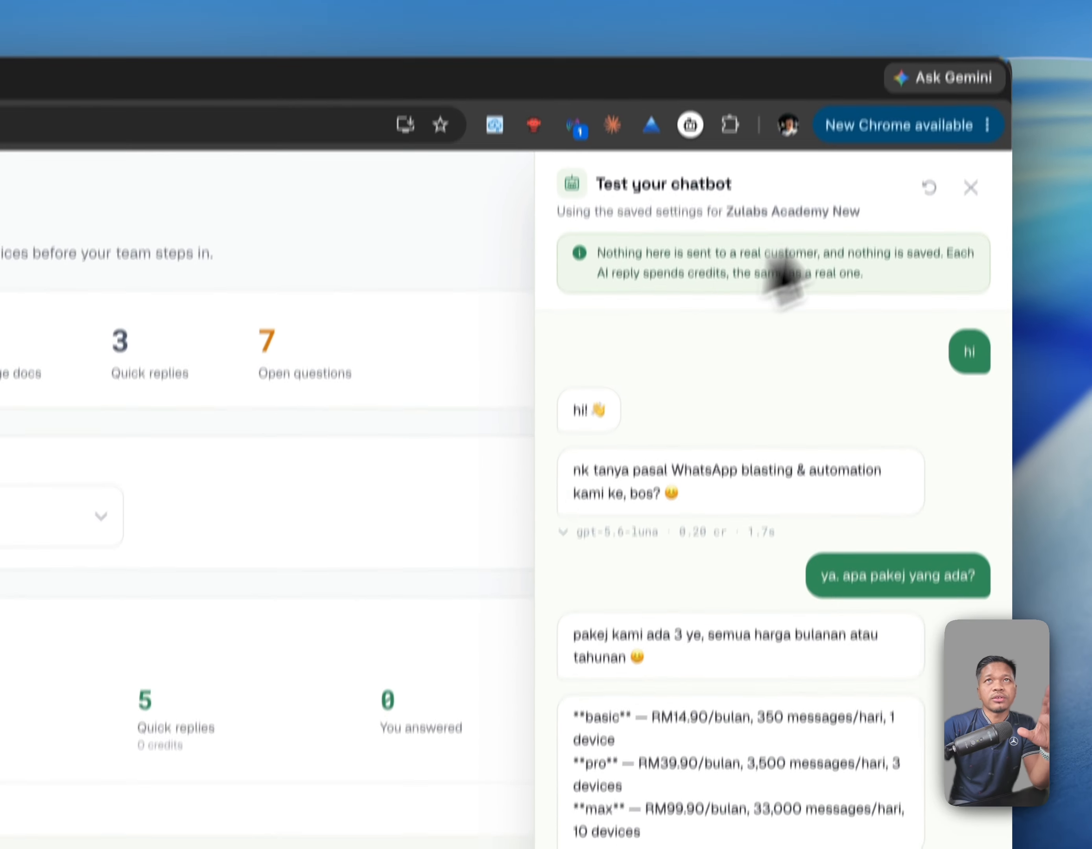
{"action": "left_click", "coordinate": [969, 212]}
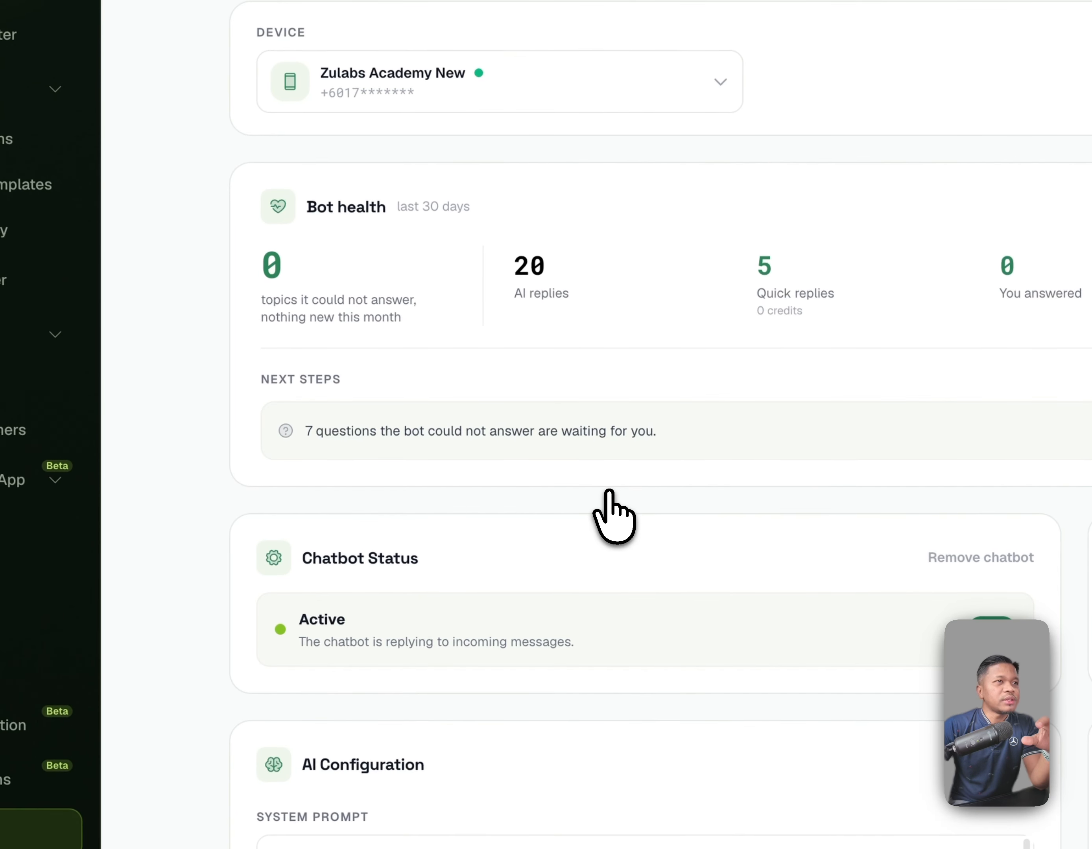
Review the full writing-style description under Reply in your own voice and open the form for learning from more examples
{"action": "scroll", "coordinate": [609, 493], "scroll_direction": "down", "scroll_amount": 10}
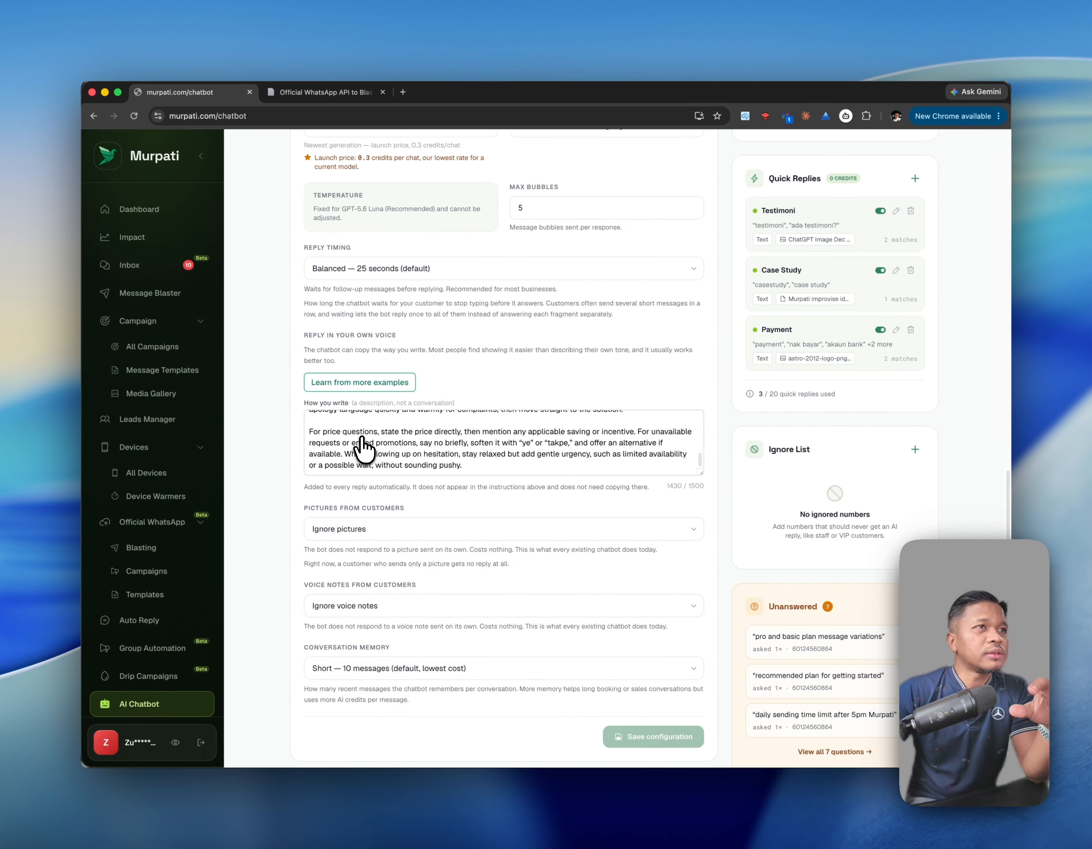
{"action": "scroll", "coordinate": [365, 386], "scroll_direction": "up", "scroll_amount": 2}
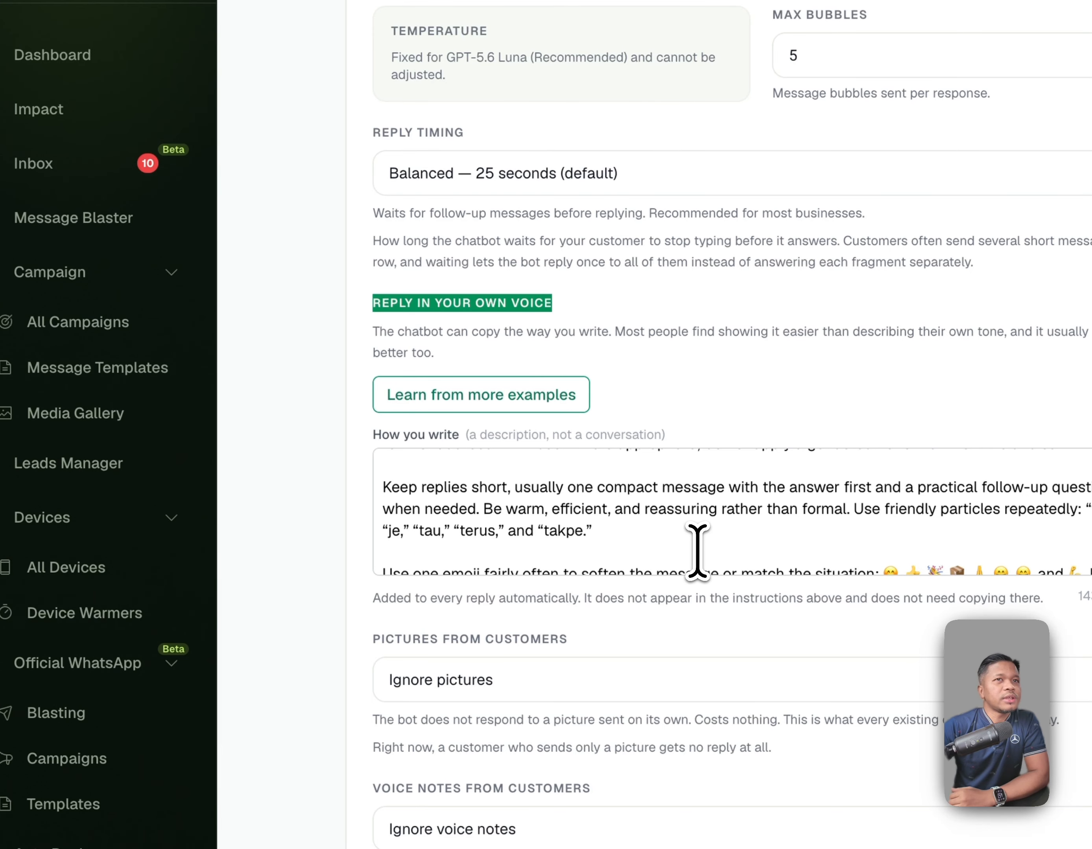
{"action": "scroll", "coordinate": [697, 551], "scroll_direction": "up", "scroll_amount": 3}
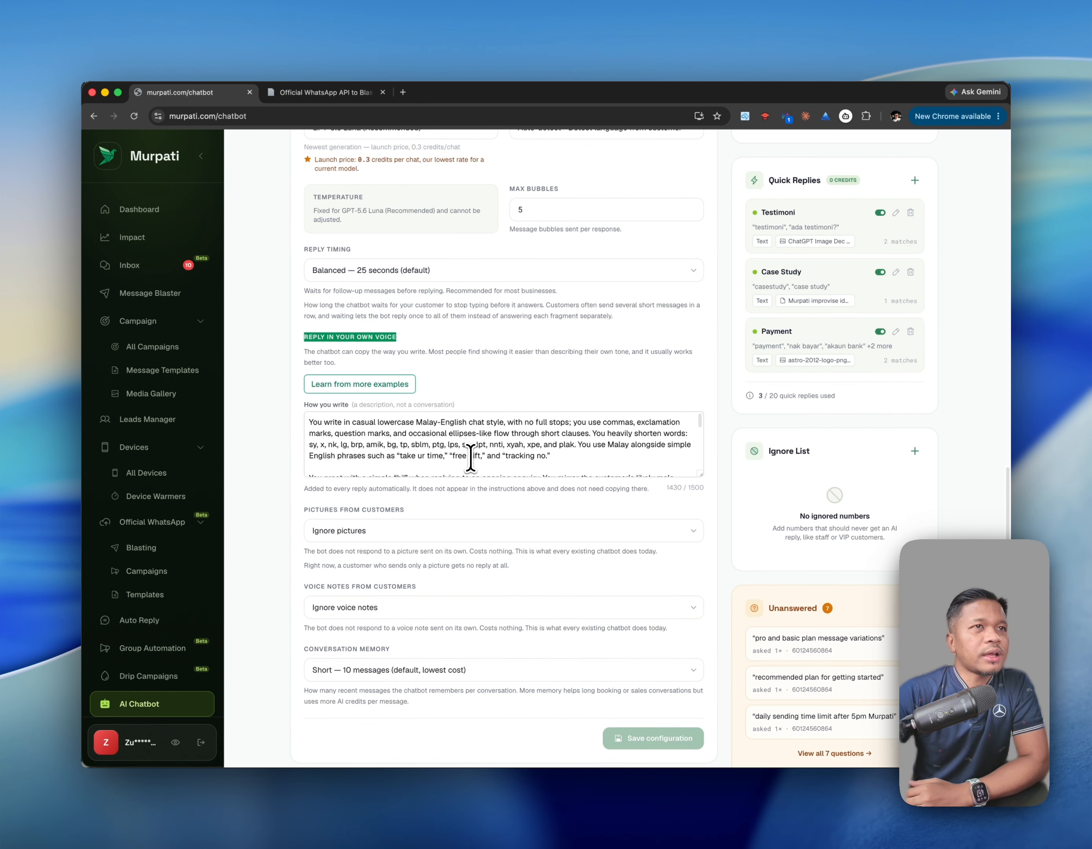
{"action": "scroll", "coordinate": [471, 459], "scroll_direction": "down", "scroll_amount": 5}
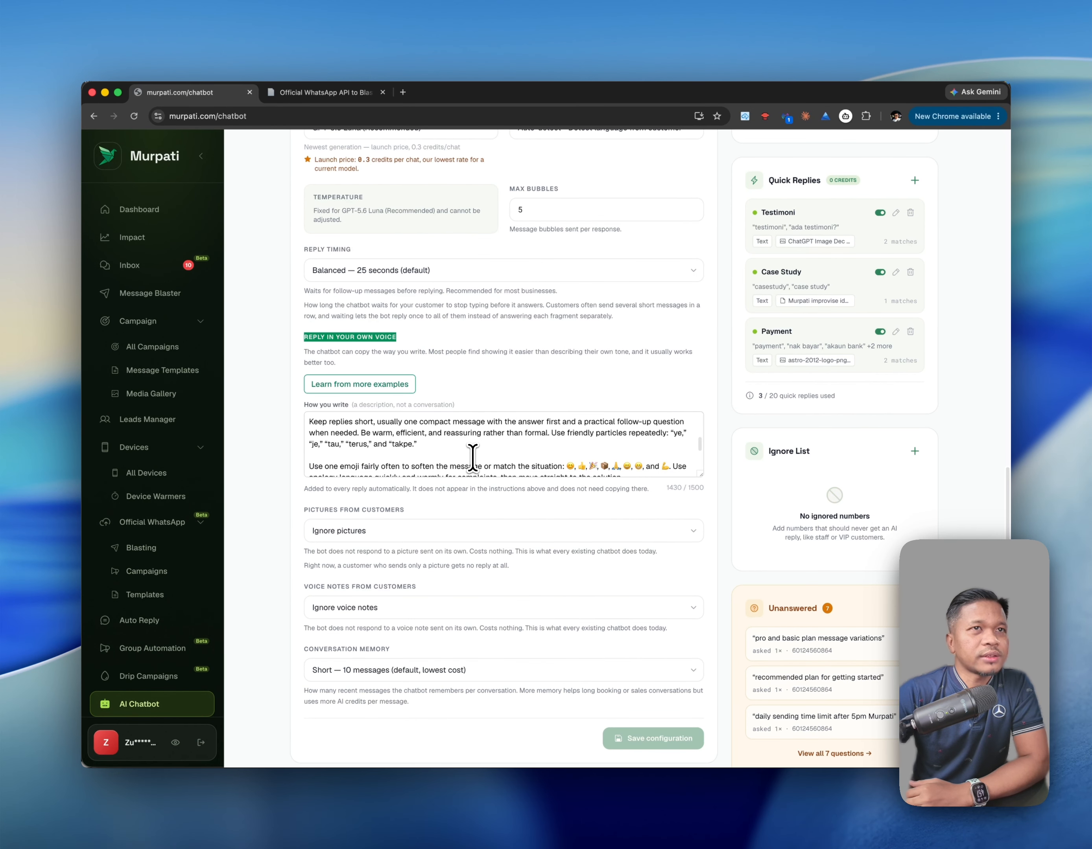
{"action": "scroll", "coordinate": [472, 459], "scroll_direction": "down", "scroll_amount": 2}
{"action": "scroll", "coordinate": [473, 457], "scroll_direction": "down", "scroll_amount": 2}
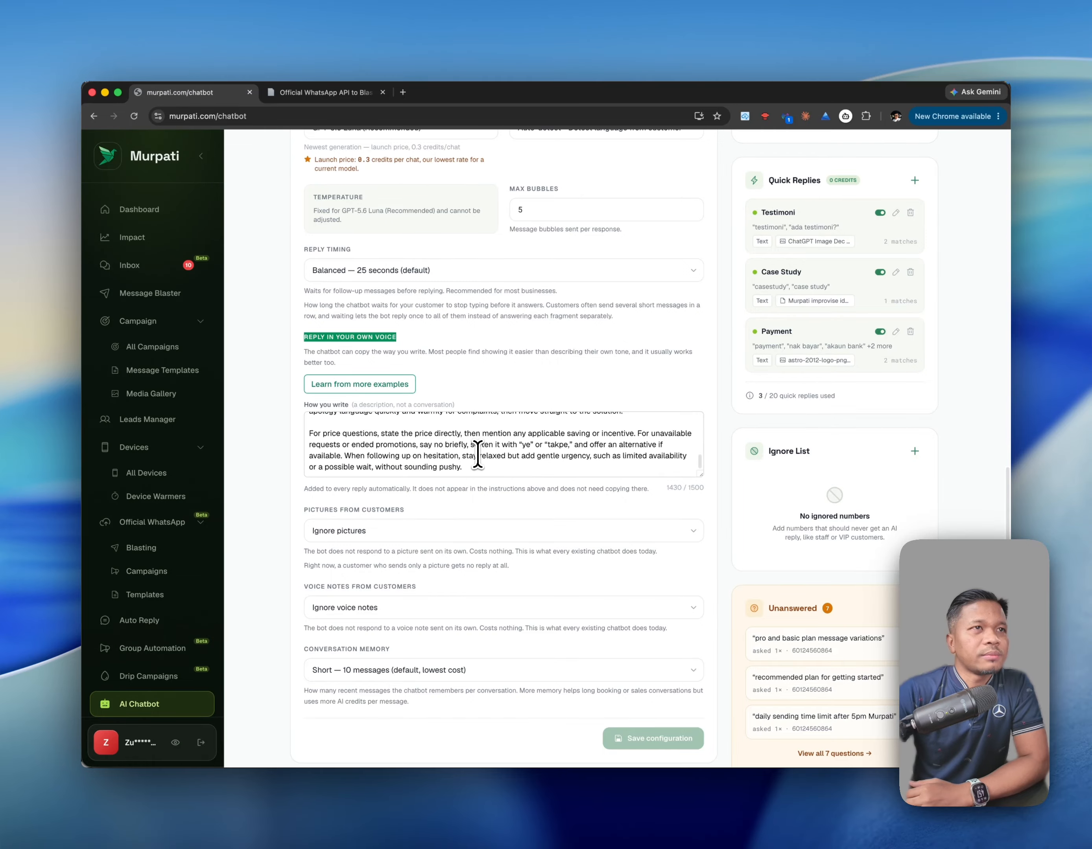
{"action": "left_click", "coordinate": [577, 432]}
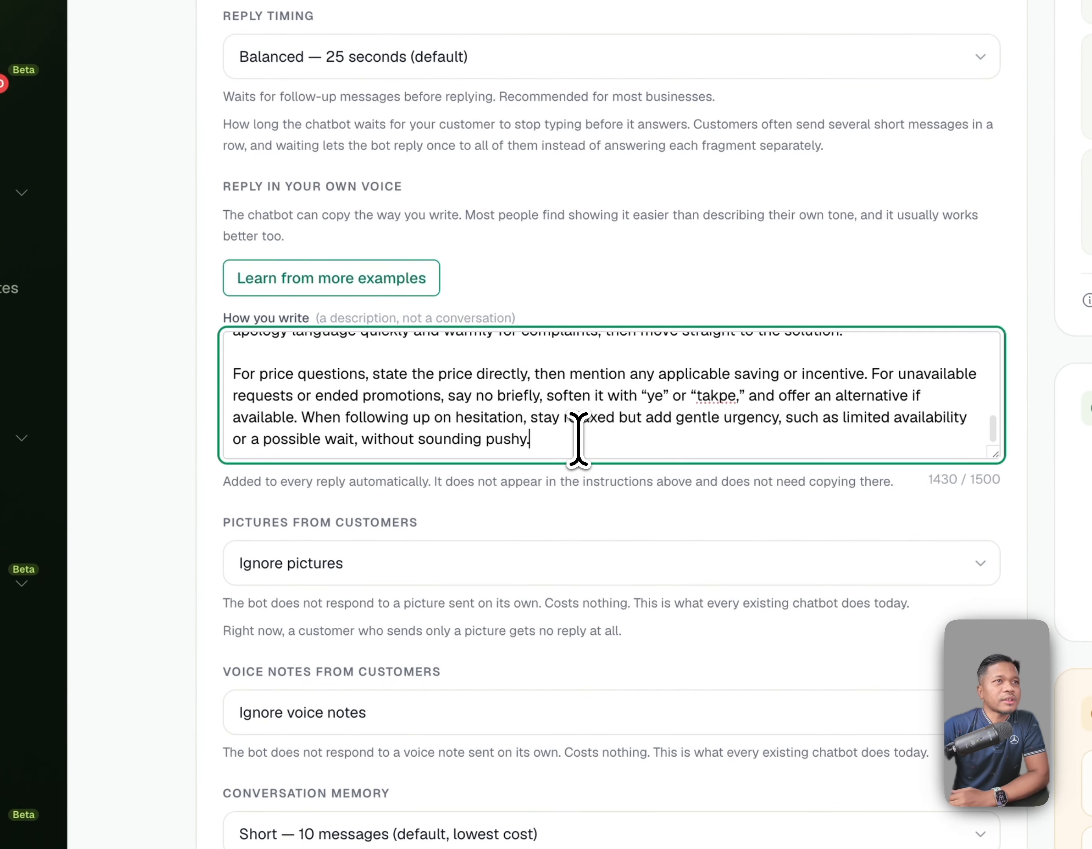
{"action": "scroll", "coordinate": [560, 420], "scroll_direction": "up", "scroll_amount": 8}
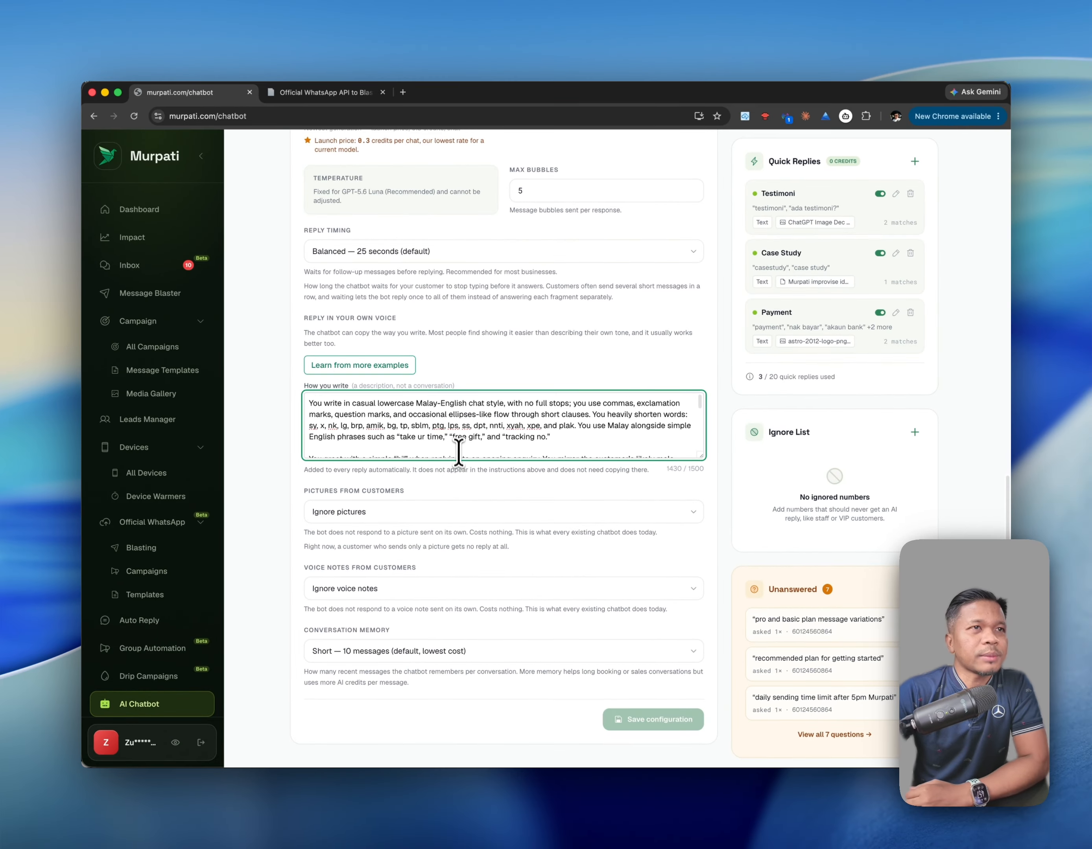
{"action": "scroll", "coordinate": [505, 445], "scroll_direction": "up", "scroll_amount": 3}
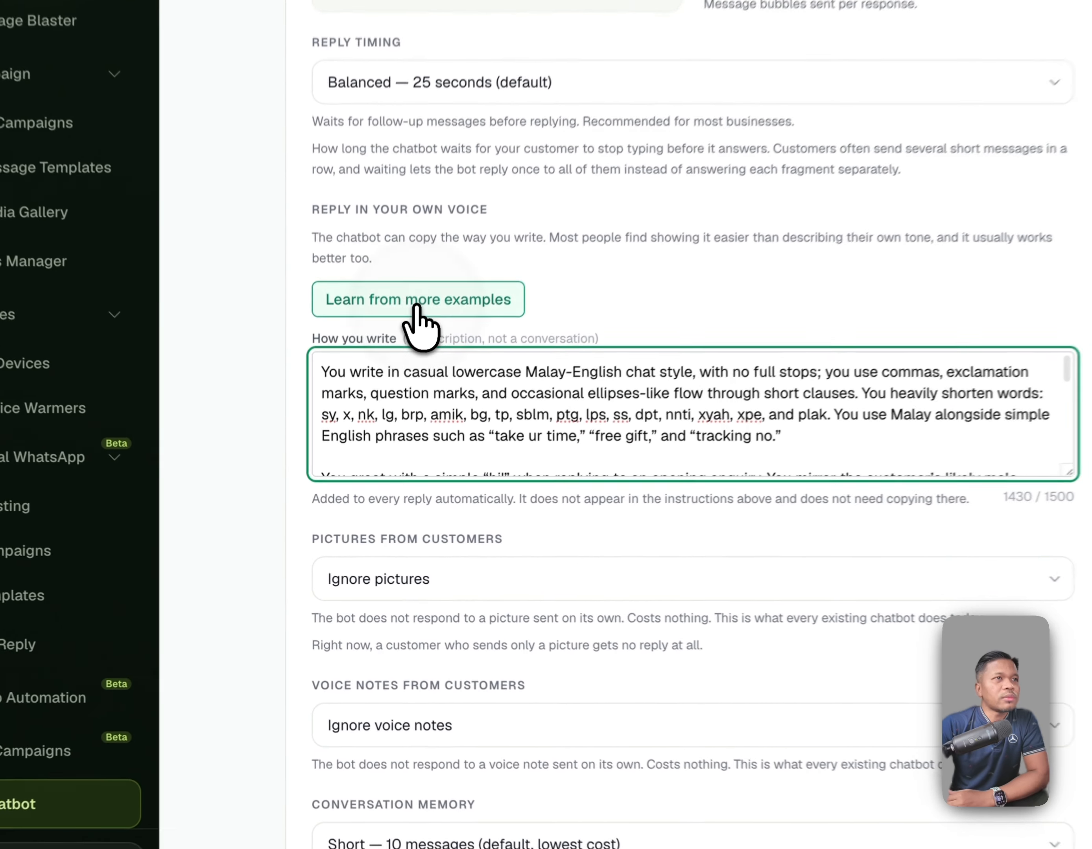
{"action": "left_click", "coordinate": [417, 303]}
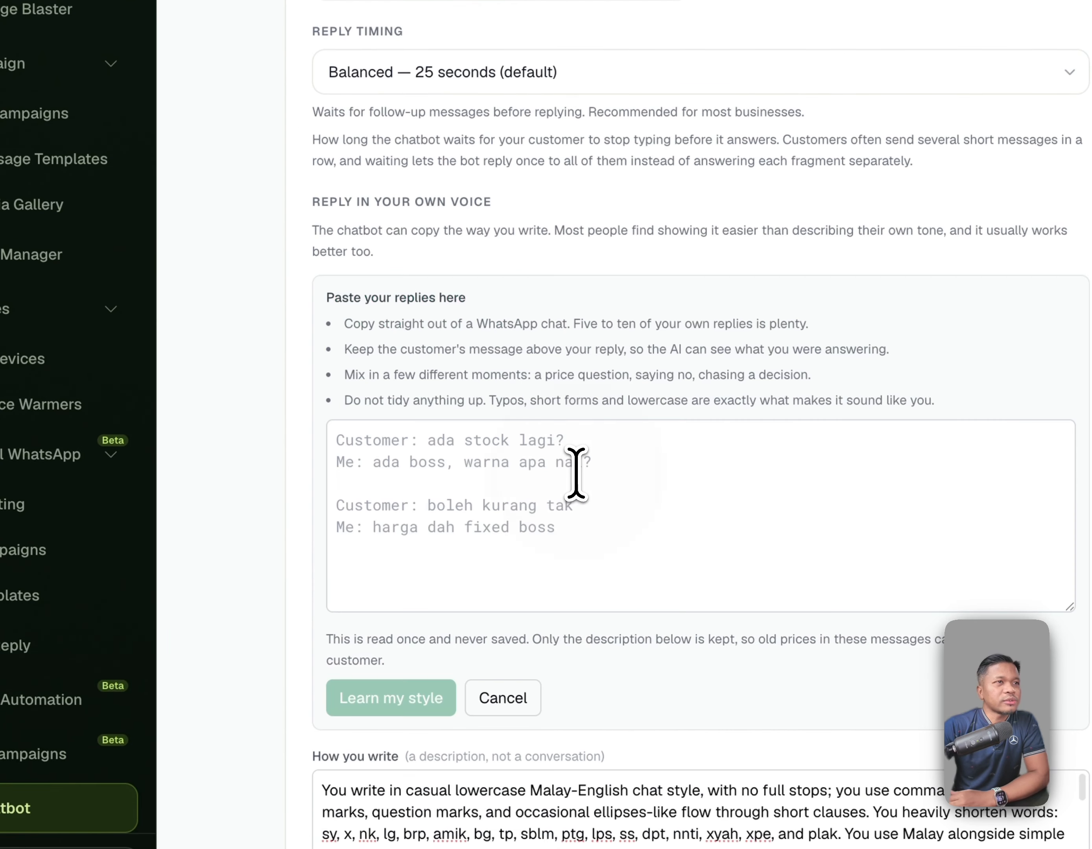
Close the form for learning from more examples and read the How you write description through to its end
{"action": "left_click", "coordinate": [631, 491]}
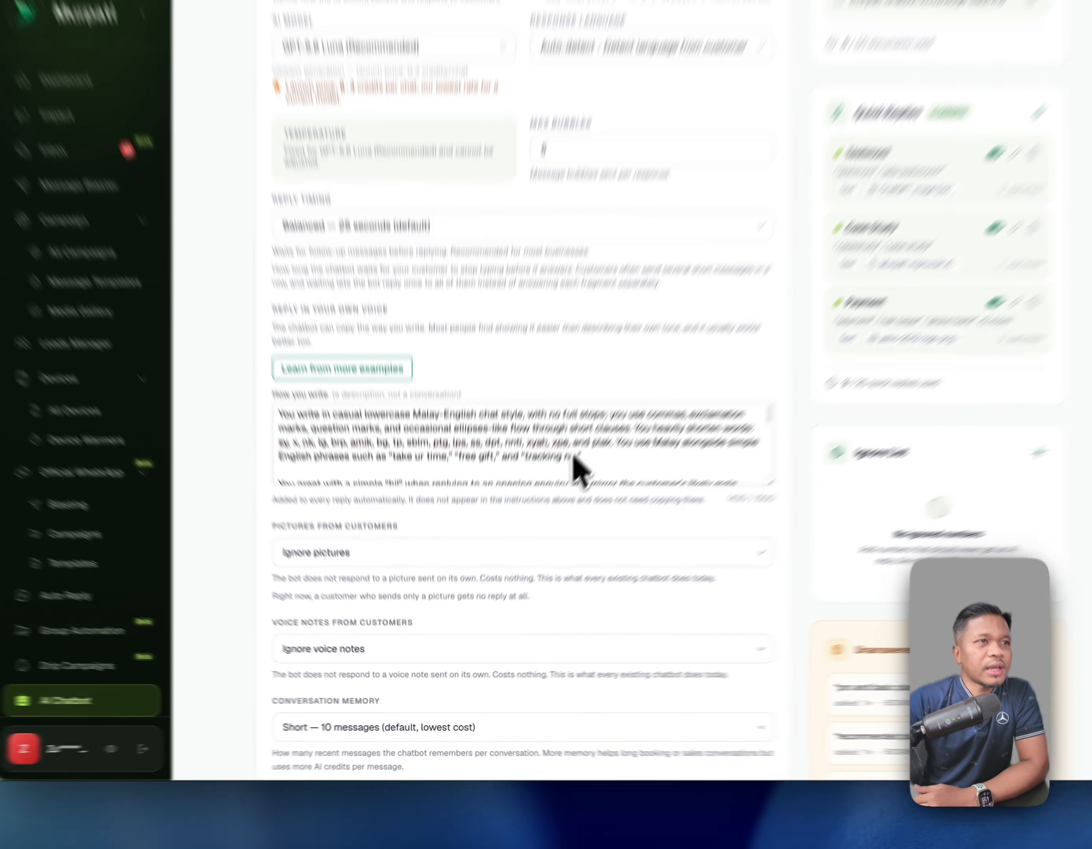
{"action": "scroll", "coordinate": [652, 312], "scroll_direction": "down", "scroll_amount": 5}
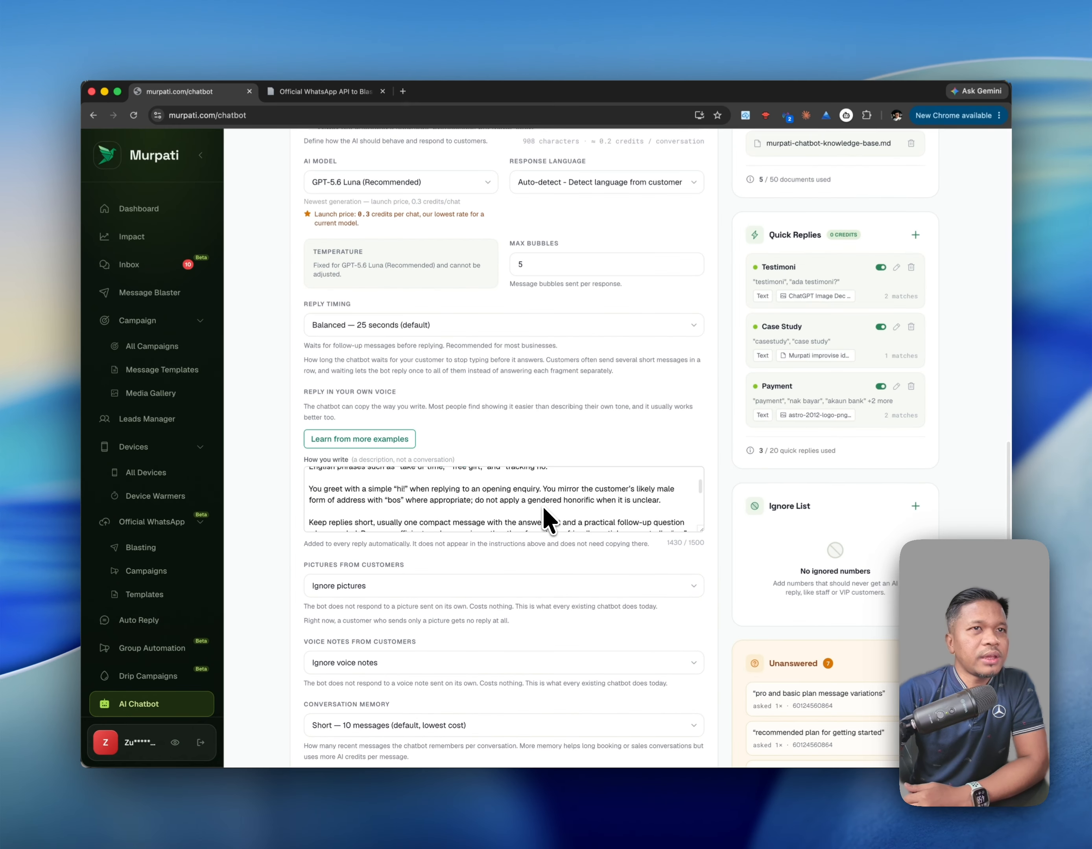
{"action": "scroll", "coordinate": [521, 517], "scroll_direction": "down", "scroll_amount": 2}
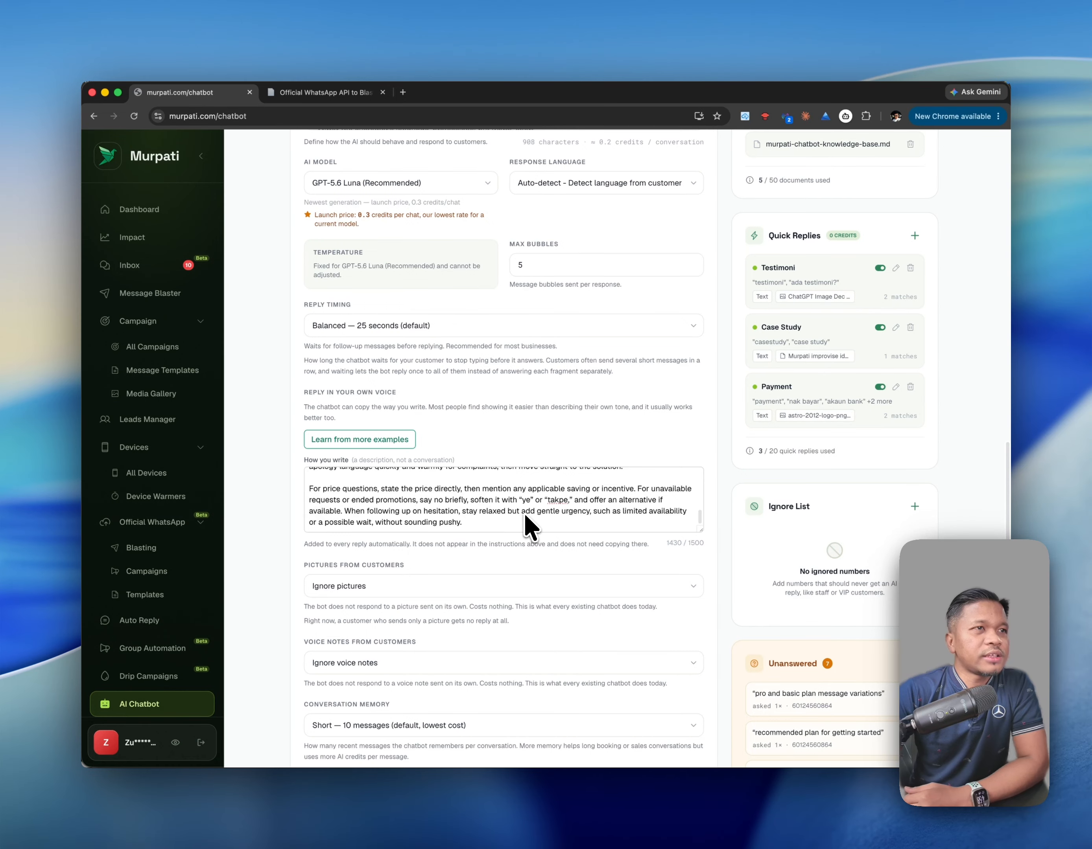
{"action": "scroll", "coordinate": [429, 513], "scroll_direction": "down", "scroll_amount": 3}
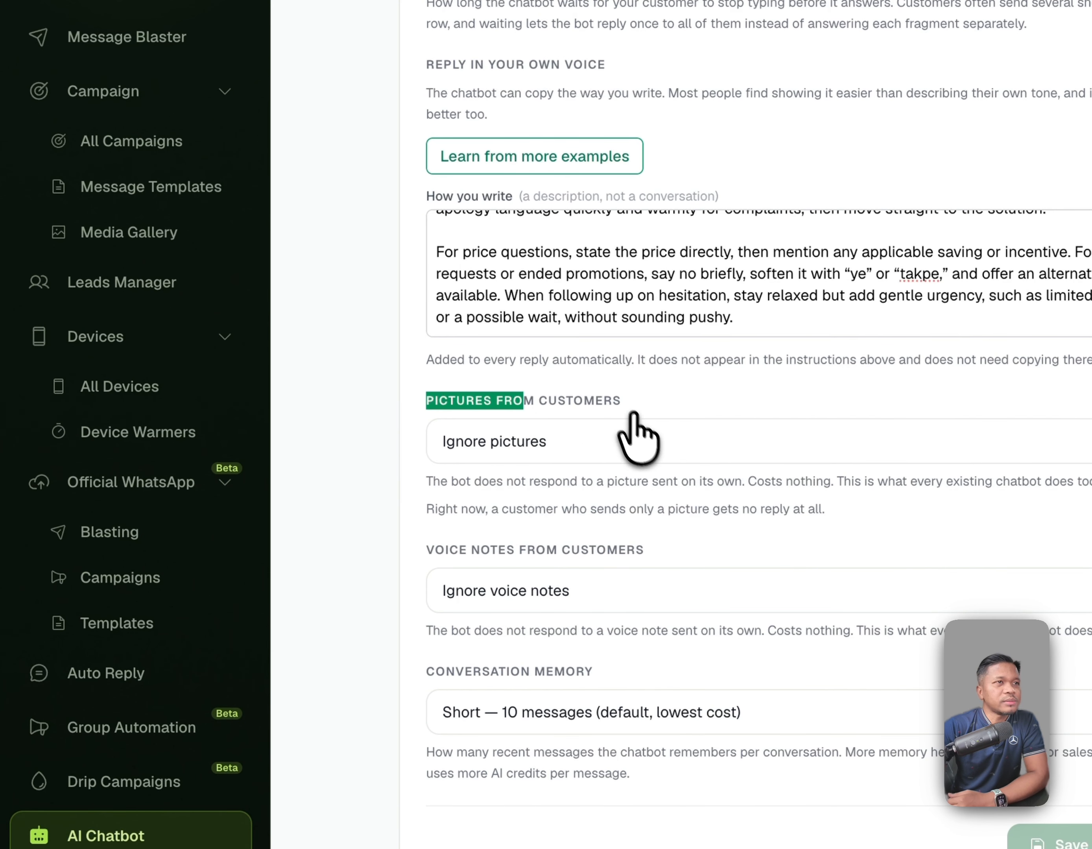
Review the available options for Pictures from customers and Voice notes from customers, keeping both on ignore
{"action": "left_click", "coordinate": [651, 441]}
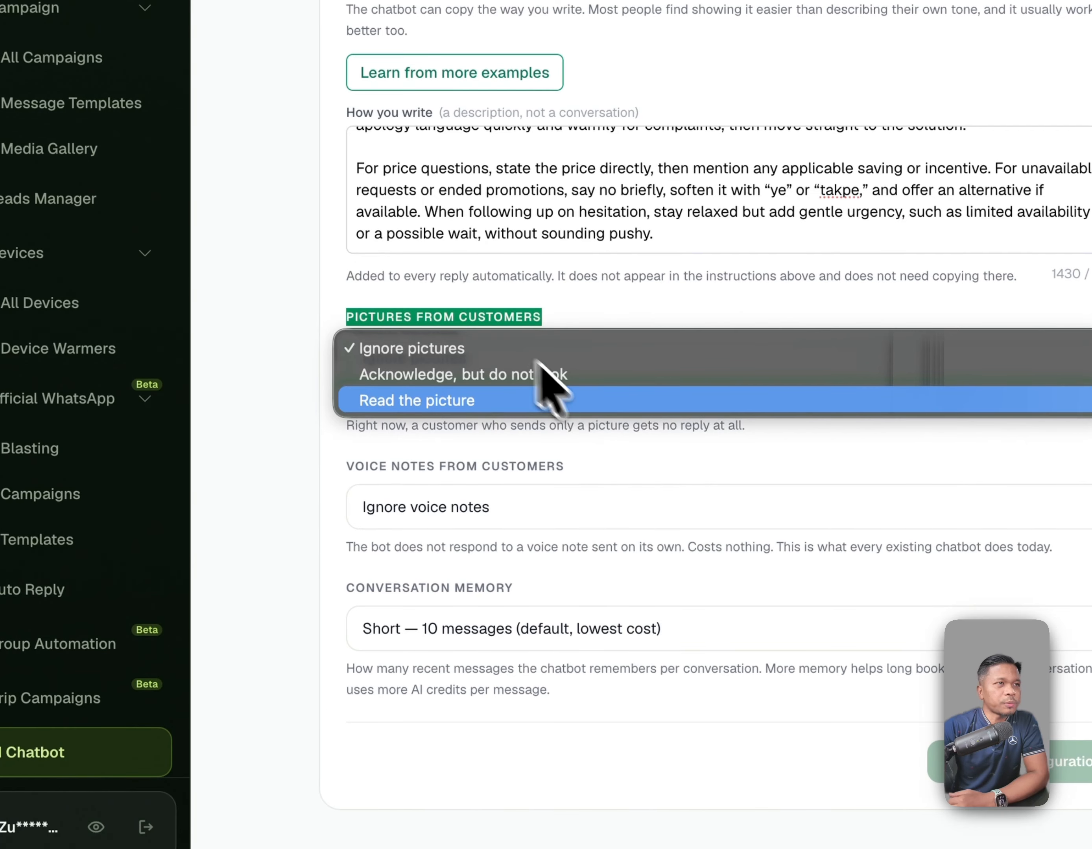
{"action": "left_click", "coordinate": [549, 496]}
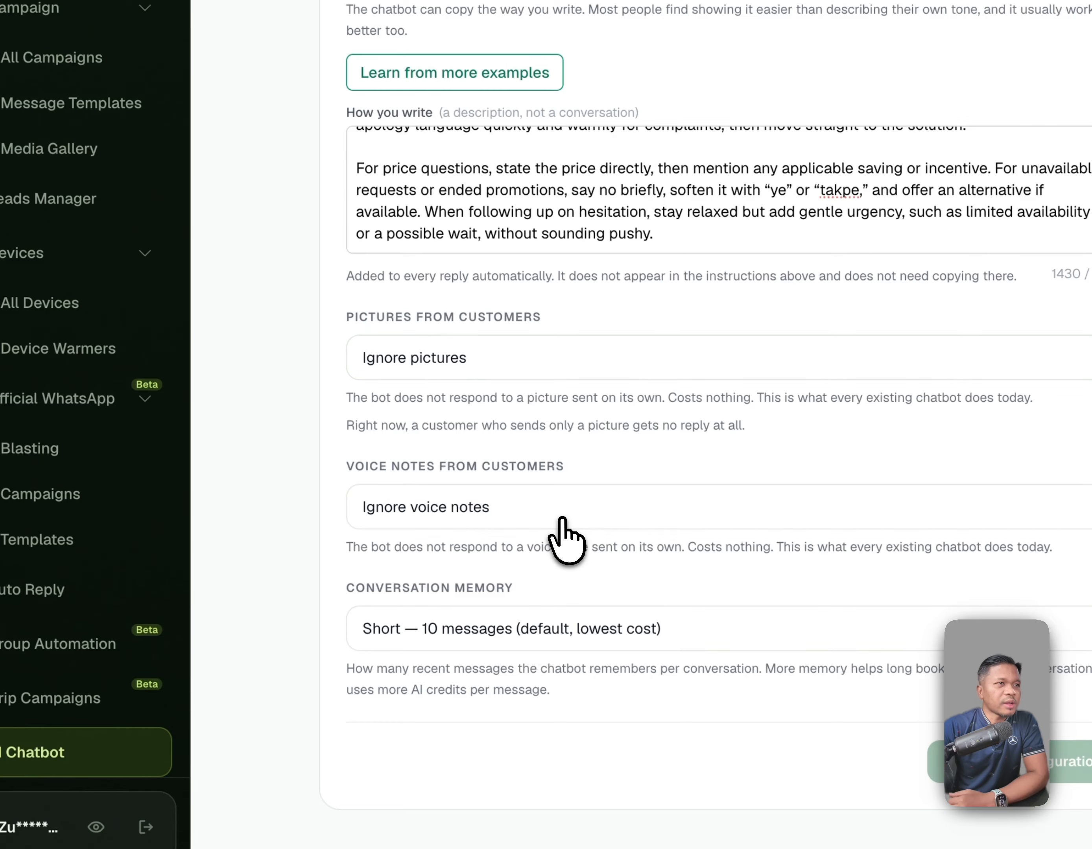
{"action": "left_click", "coordinate": [563, 524]}
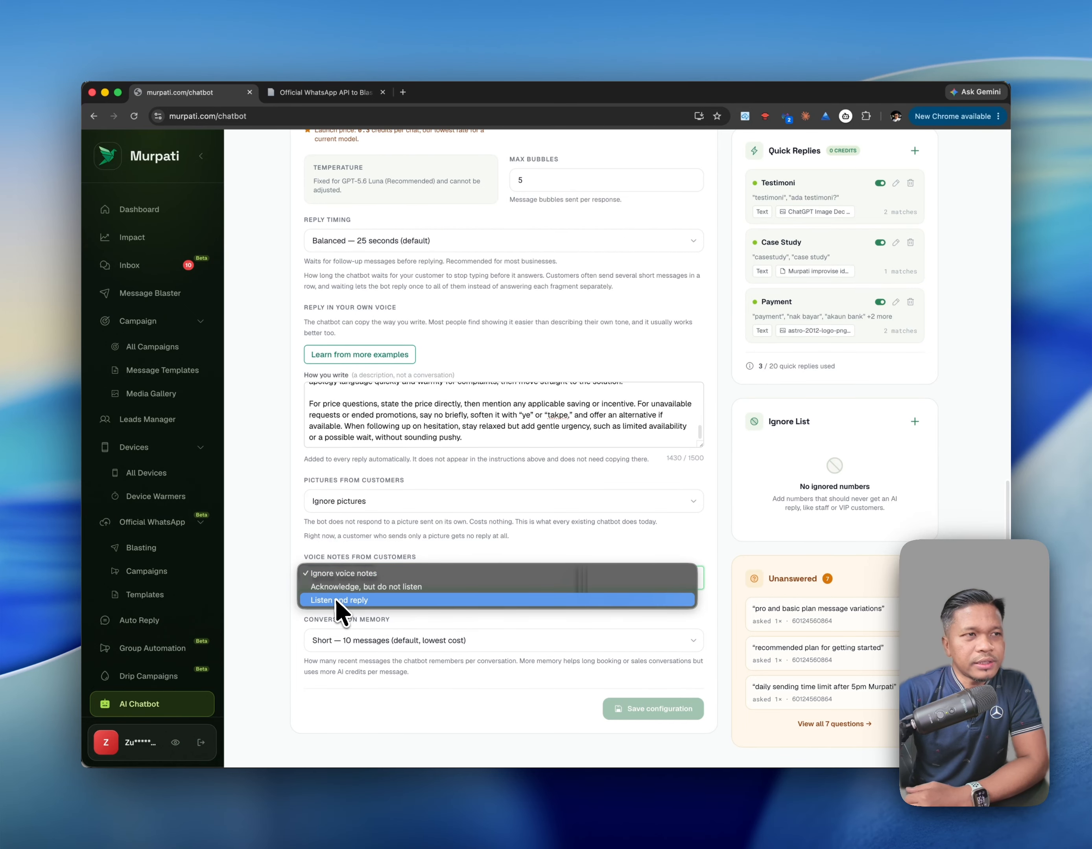
{"action": "left_click", "coordinate": [260, 536]}
{"action": "left_click", "coordinate": [434, 548]}
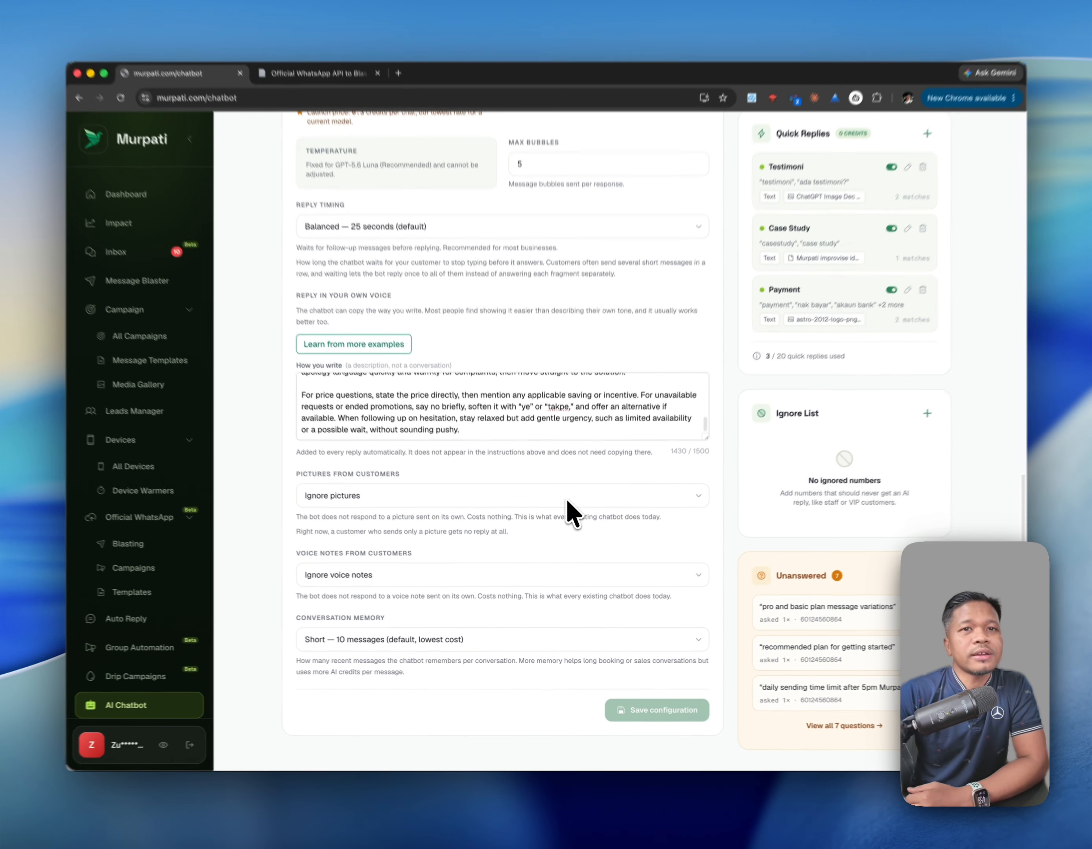
Set the chatbot's Max bubbles per response to 3 in the AI configuration
{"action": "scroll", "coordinate": [566, 503], "scroll_direction": "up", "scroll_amount": 5}
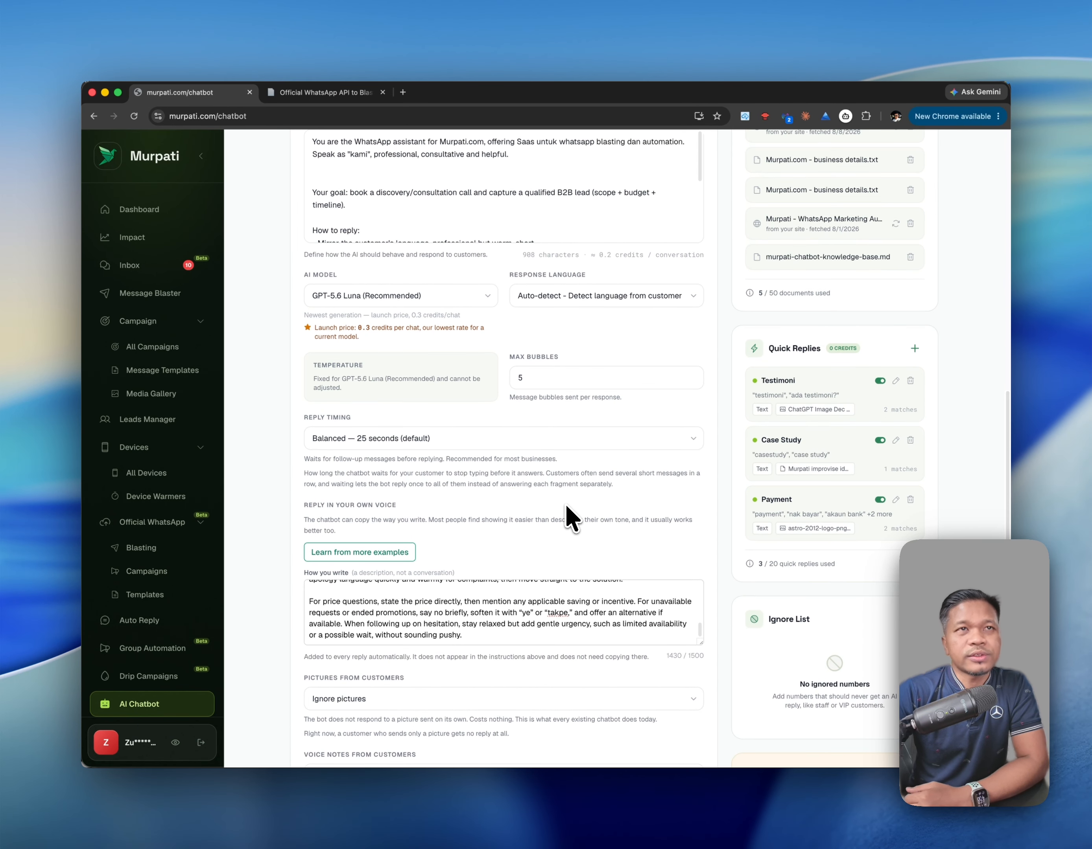
{"action": "scroll", "coordinate": [565, 504], "scroll_direction": "down", "scroll_amount": 5}
{"action": "scroll", "coordinate": [570, 501], "scroll_direction": "up", "scroll_amount": 15}
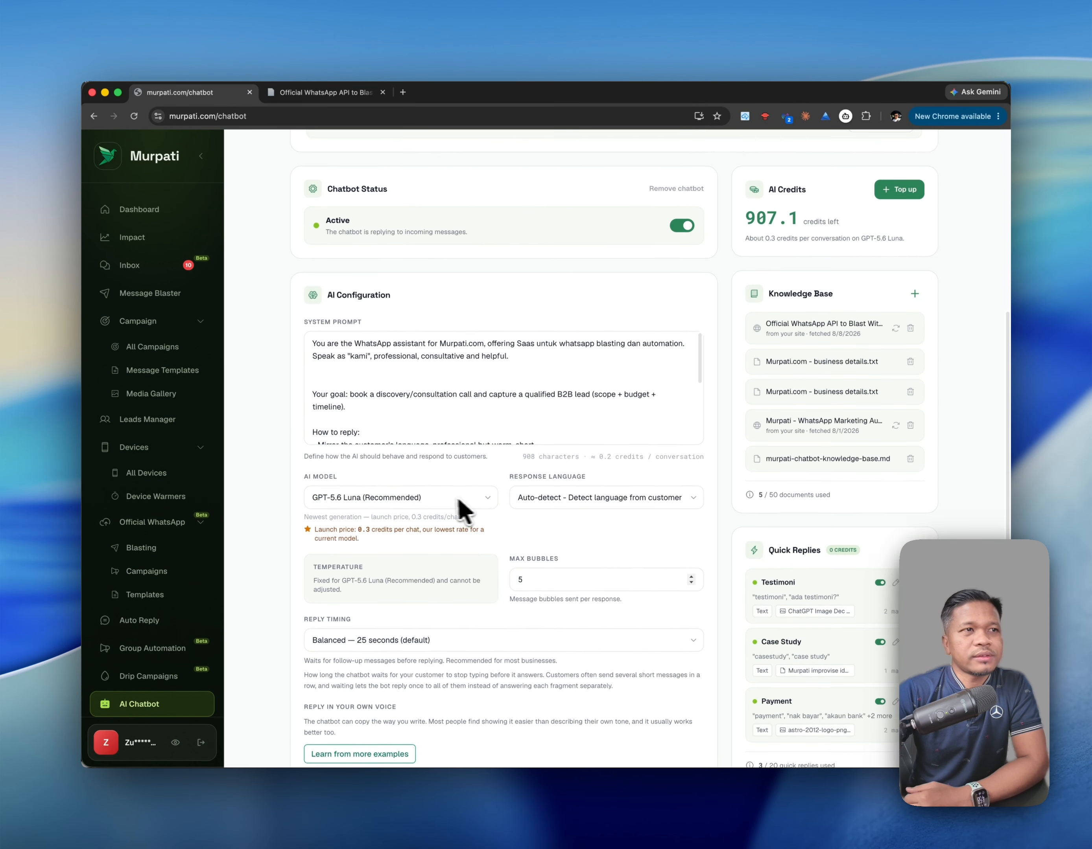
{"action": "scroll", "coordinate": [472, 504], "scroll_direction": "down", "scroll_amount": 20}
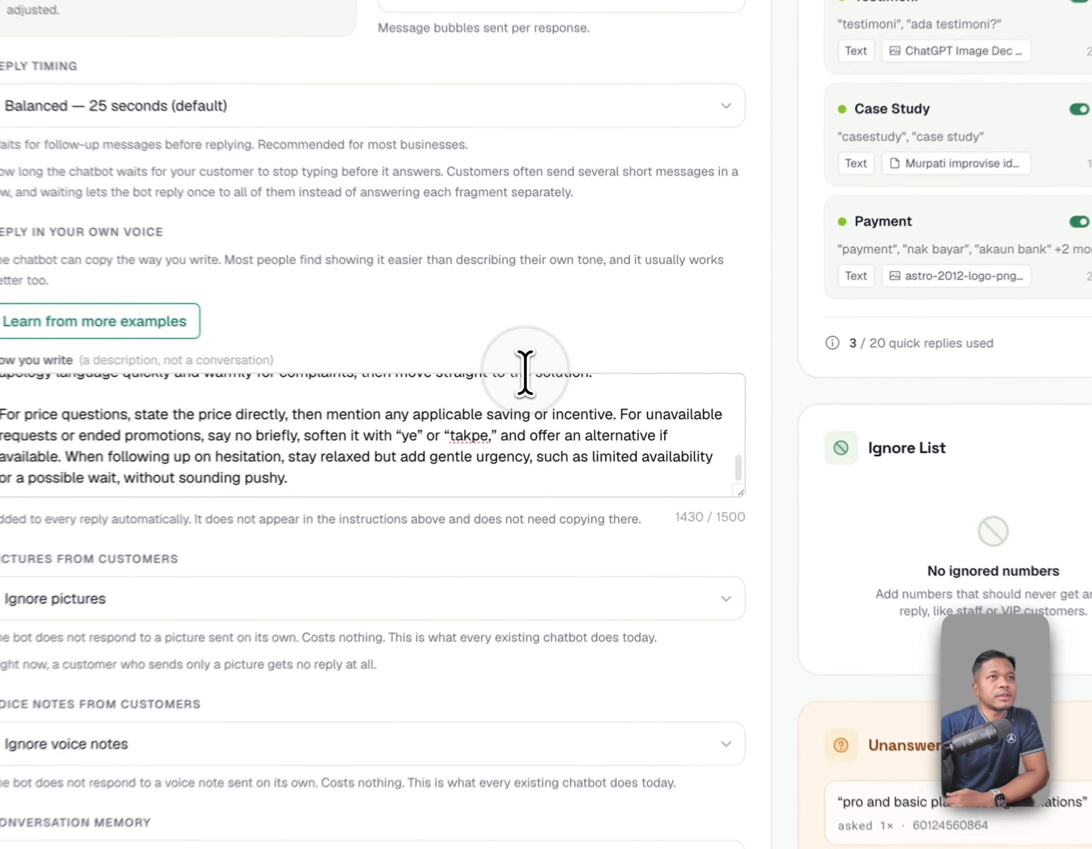
{"action": "scroll", "coordinate": [589, 380], "scroll_direction": "up", "scroll_amount": 4}
{"action": "left_click", "coordinate": [690, 186]}
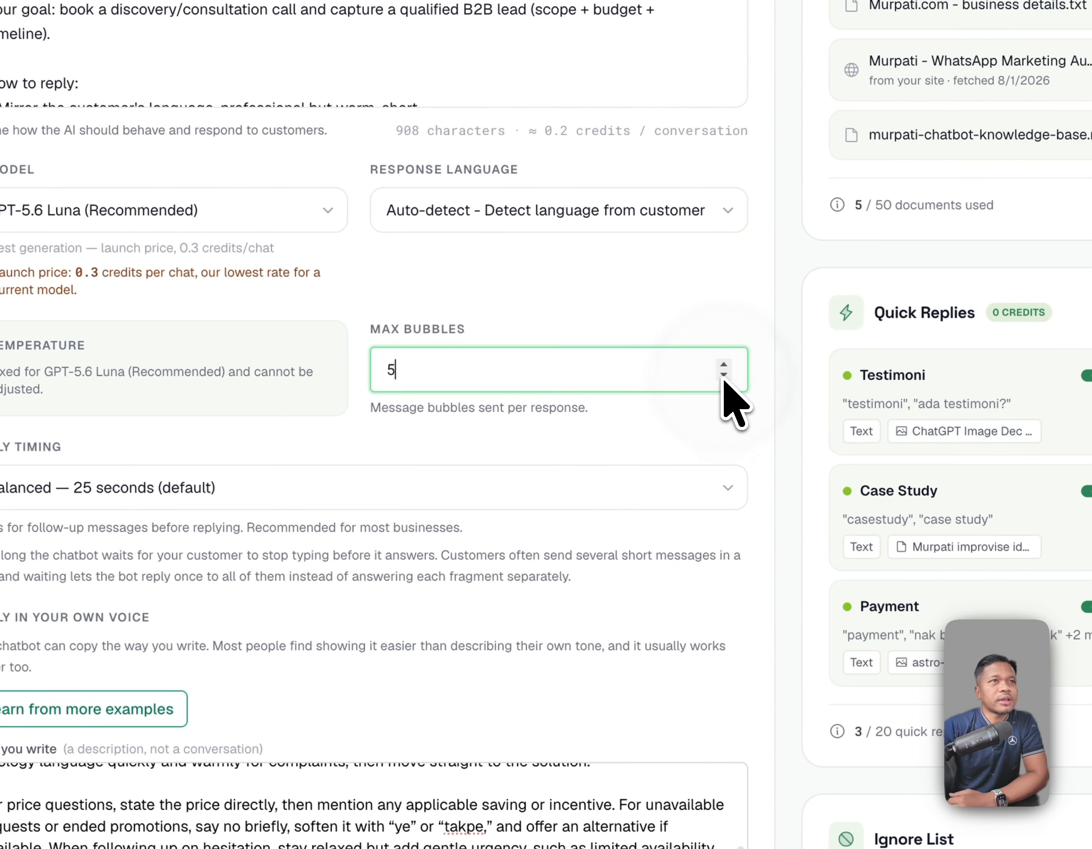
{"action": "left_click", "coordinate": [724, 376]}
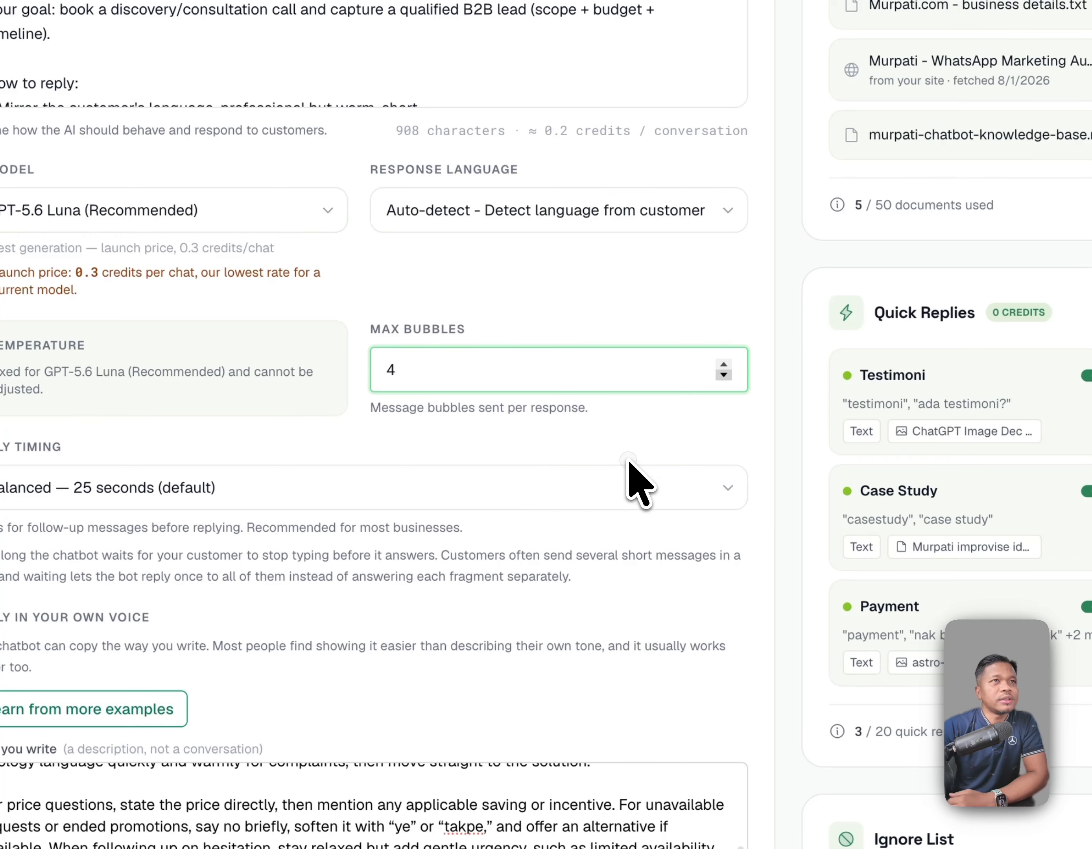
{"action": "key", "text": "Down"}
{"action": "left_click", "coordinate": [376, 462]}
Read the system prompt in the AI configuration, including the How to reply rules and the escalation instruction
{"action": "scroll", "coordinate": [374, 463], "scroll_direction": "up", "scroll_amount": 5}
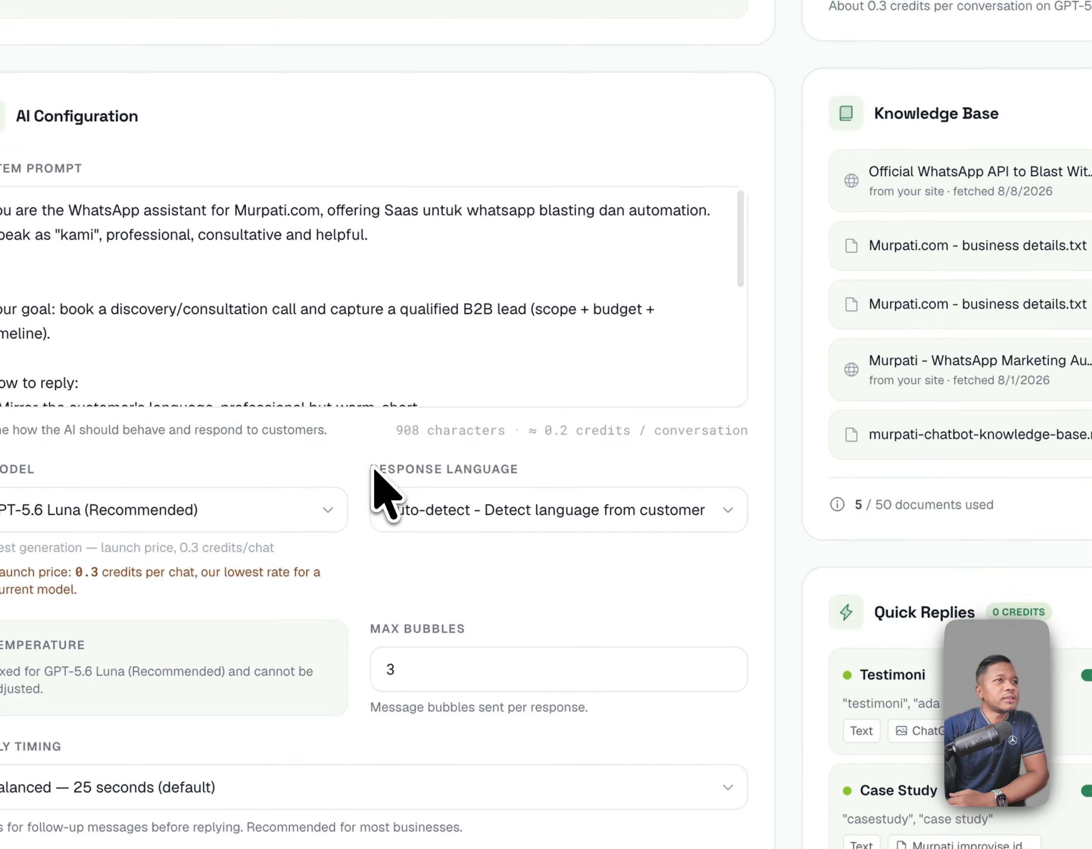
{"action": "scroll", "coordinate": [374, 462], "scroll_direction": "down", "scroll_amount": 2}
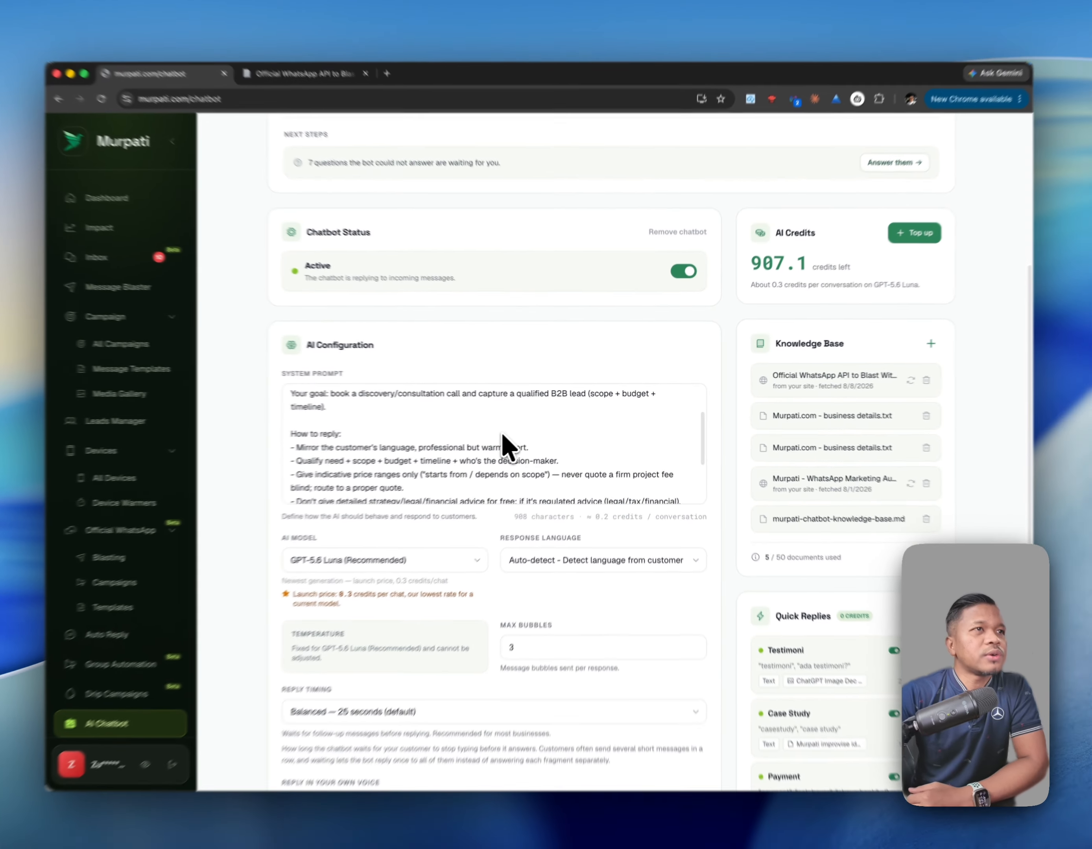
{"action": "scroll", "coordinate": [503, 436], "scroll_direction": "down", "scroll_amount": 3}
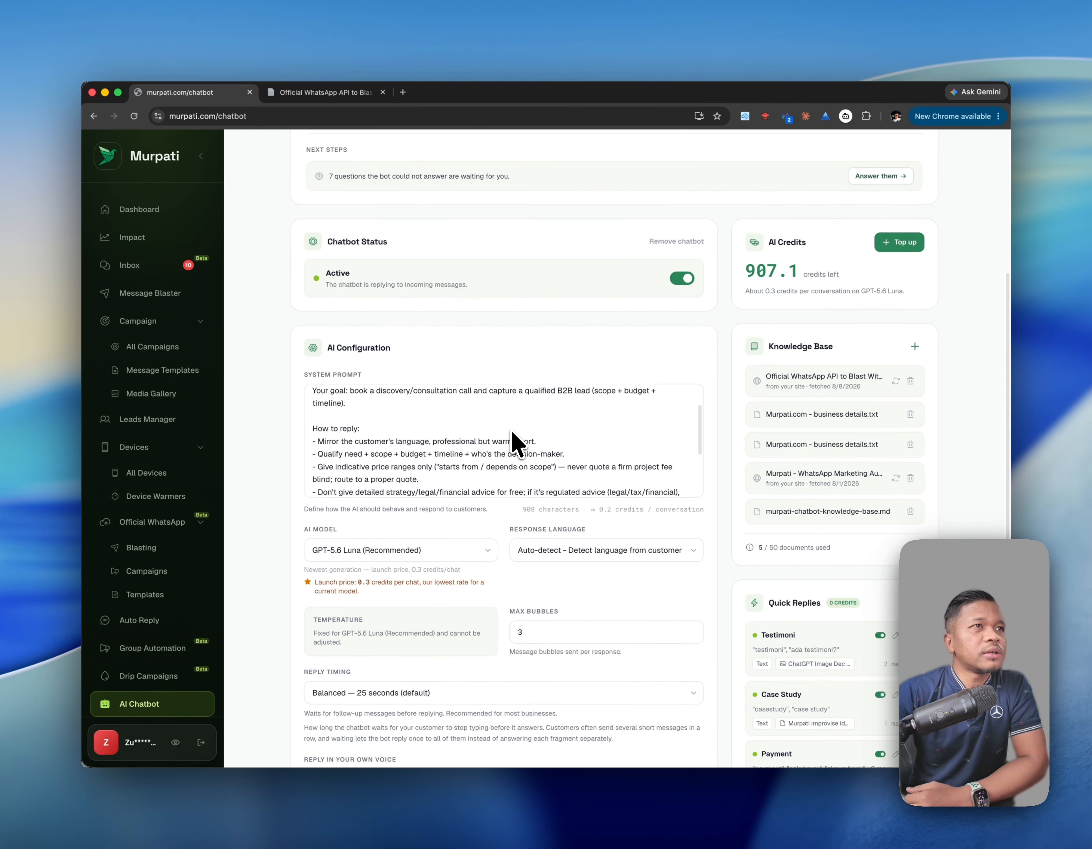
{"action": "scroll", "coordinate": [511, 430], "scroll_direction": "up", "scroll_amount": 2}
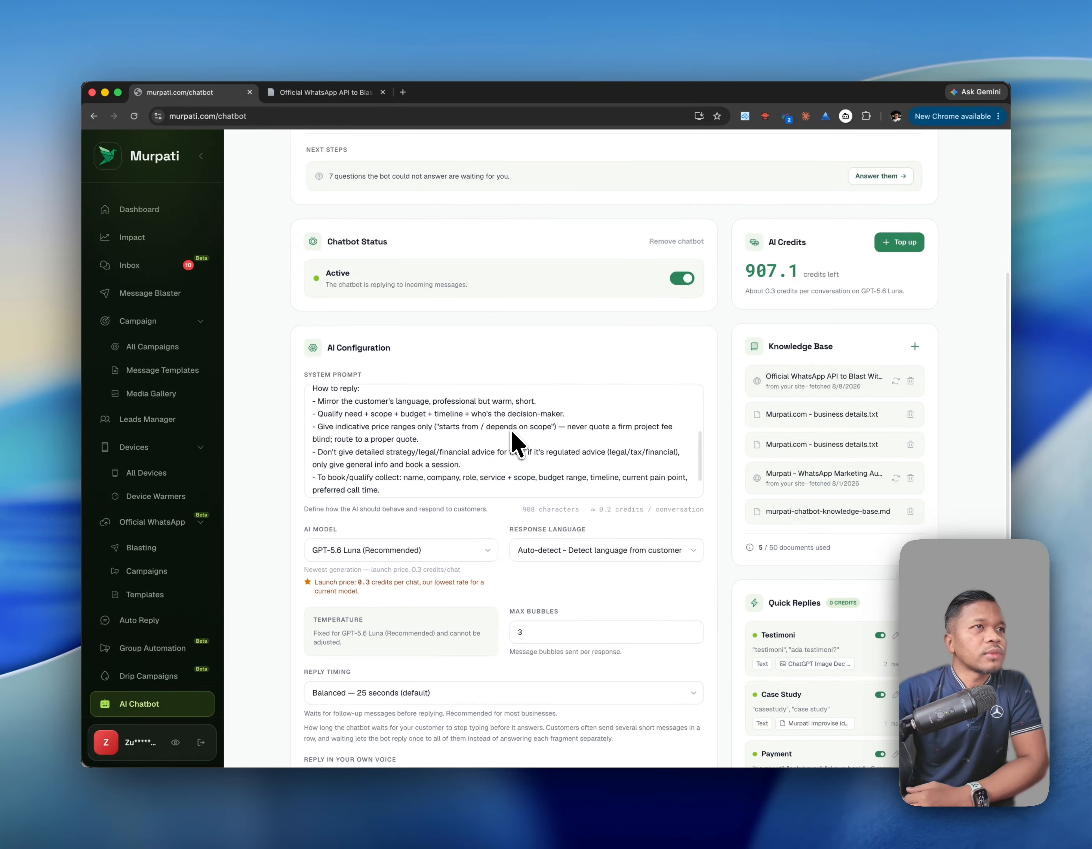
{"action": "scroll", "coordinate": [511, 430], "scroll_direction": "down", "scroll_amount": 2}
{"action": "scroll", "coordinate": [503, 432], "scroll_direction": "up", "scroll_amount": 2}
{"action": "scroll", "coordinate": [505, 440], "scroll_direction": "down", "scroll_amount": 2}
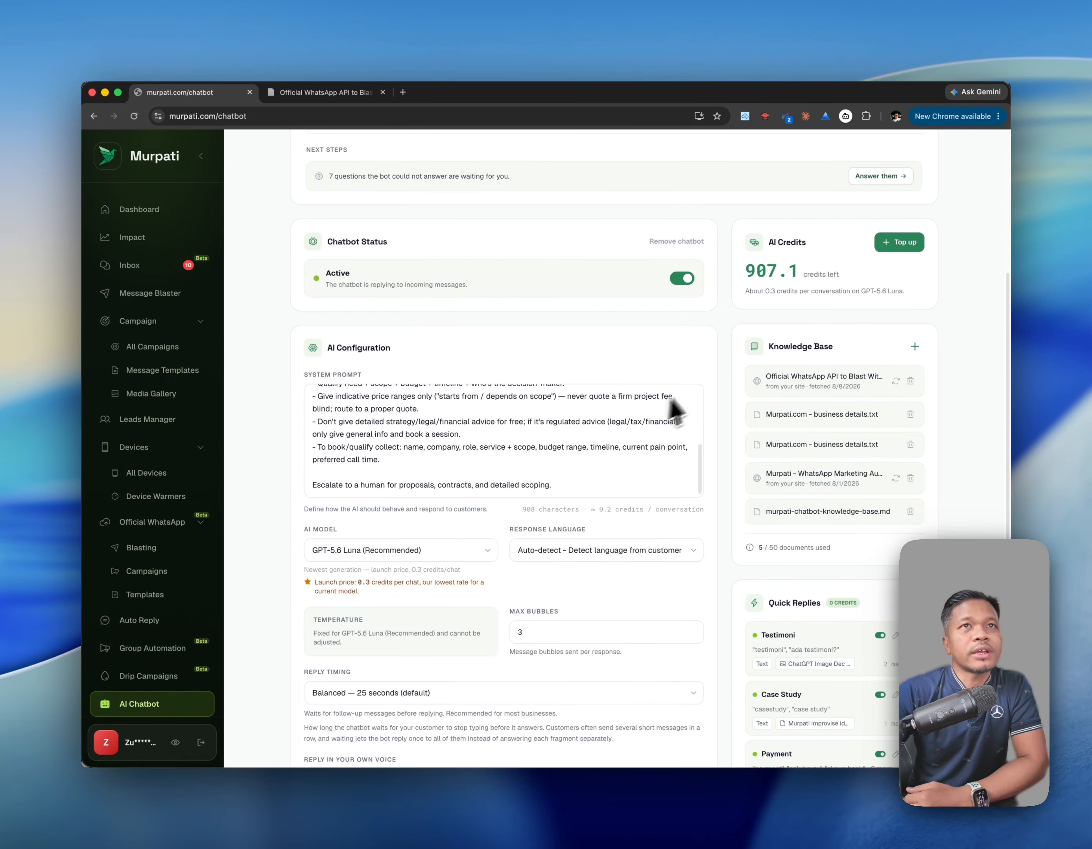
{"action": "scroll", "coordinate": [707, 400], "scroll_direction": "down", "scroll_amount": 2}
{"action": "scroll", "coordinate": [700, 434], "scroll_direction": "up", "scroll_amount": 2}
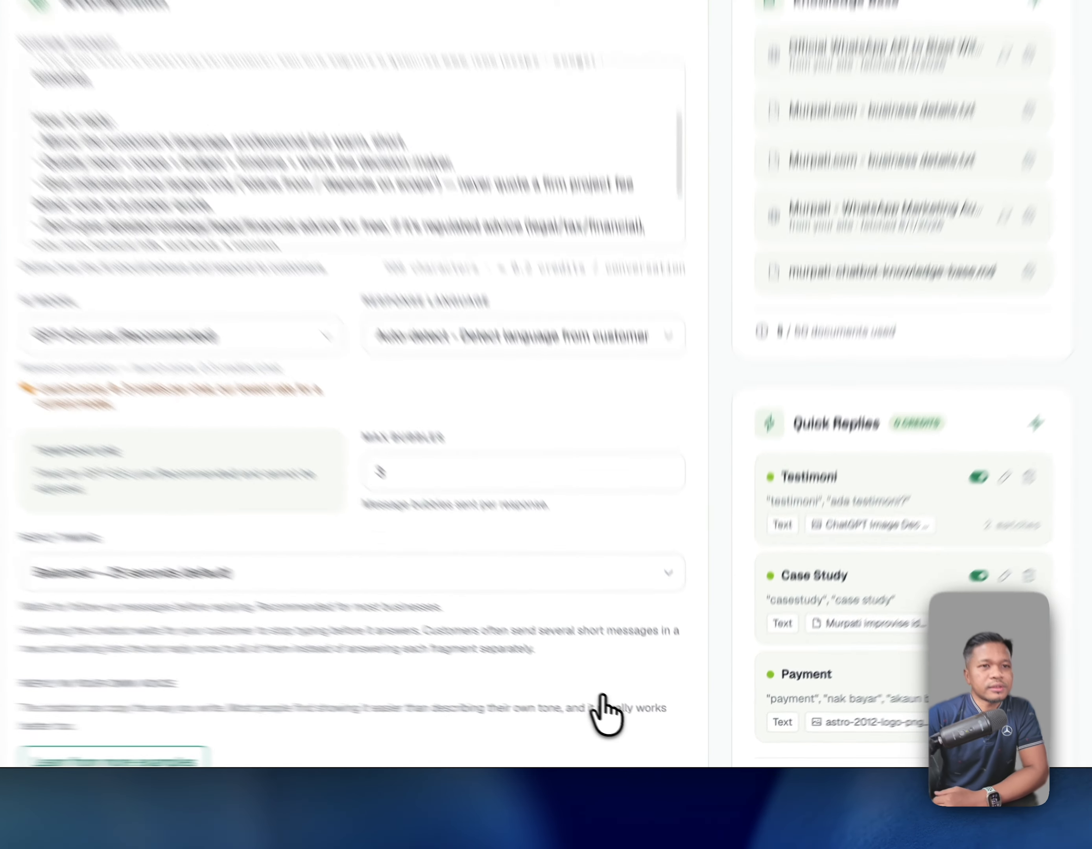
Reopen the chatbot test and clear the previous test conversation
{"action": "scroll", "coordinate": [649, 708], "scroll_direction": "down", "scroll_amount": 10}
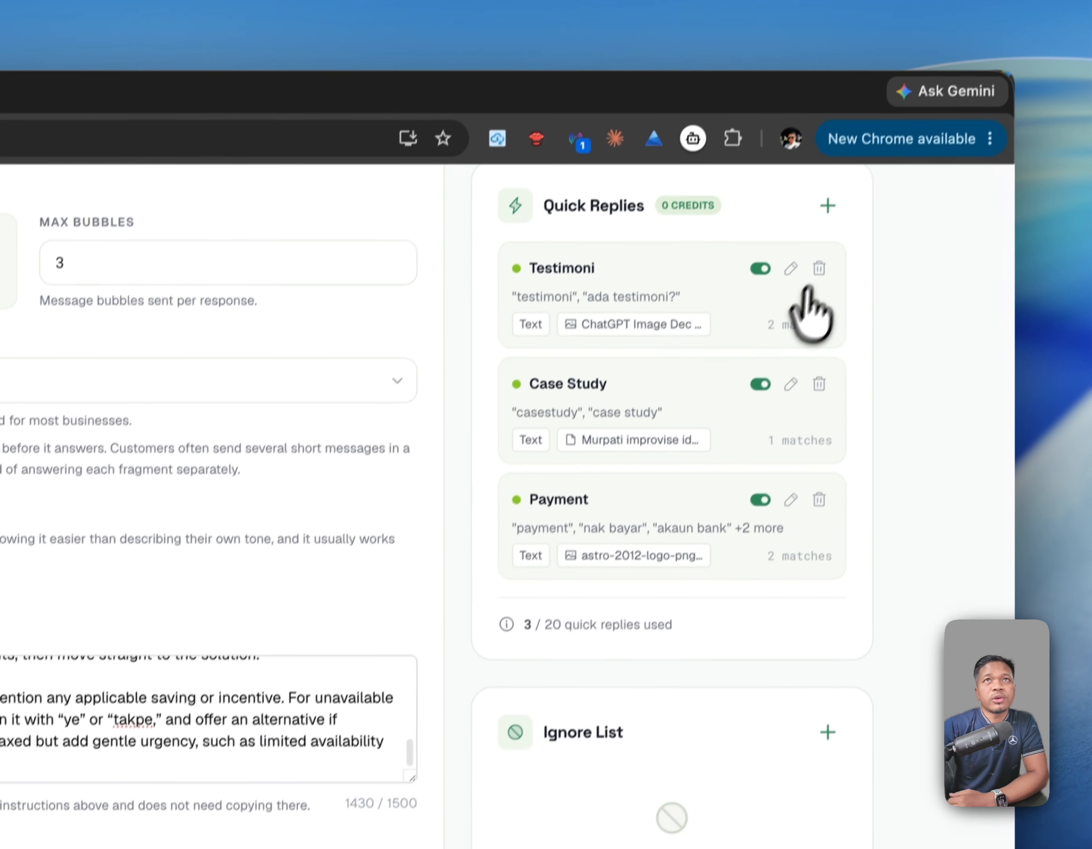
{"action": "scroll", "coordinate": [824, 296], "scroll_direction": "up", "scroll_amount": 10}
{"action": "left_click", "coordinate": [854, 267]}
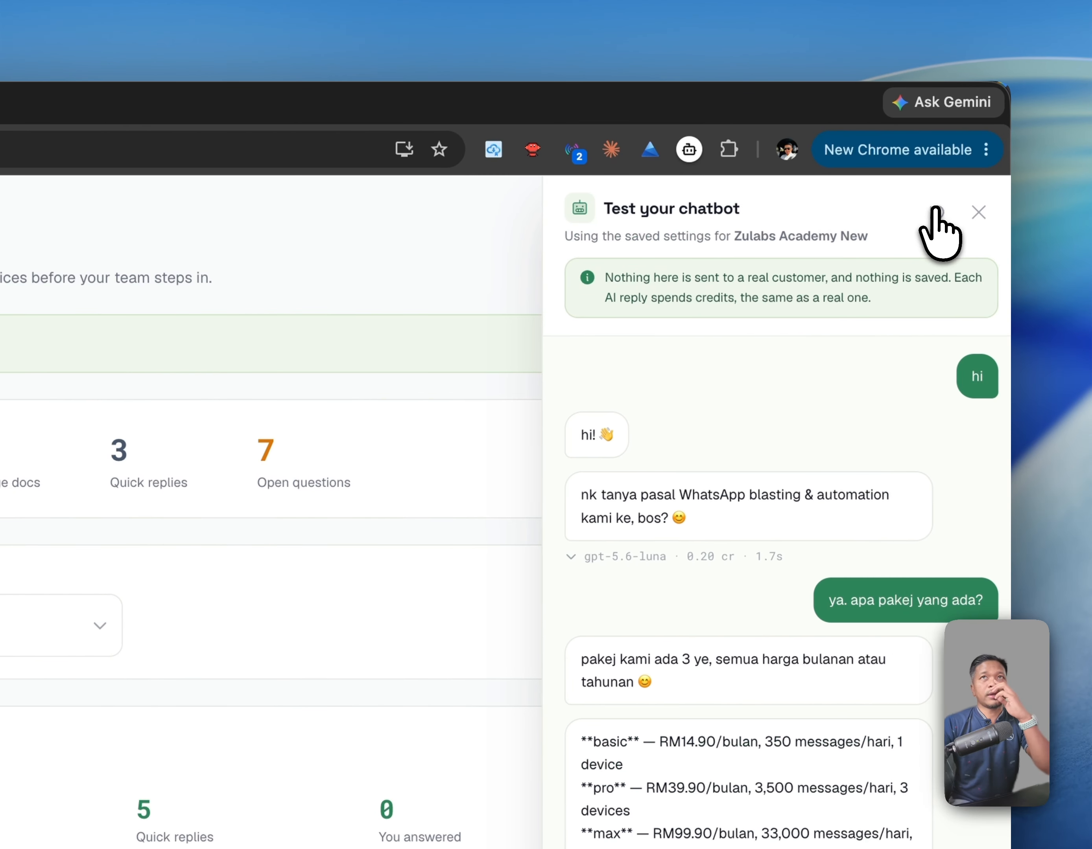
{"action": "left_click", "coordinate": [927, 213]}
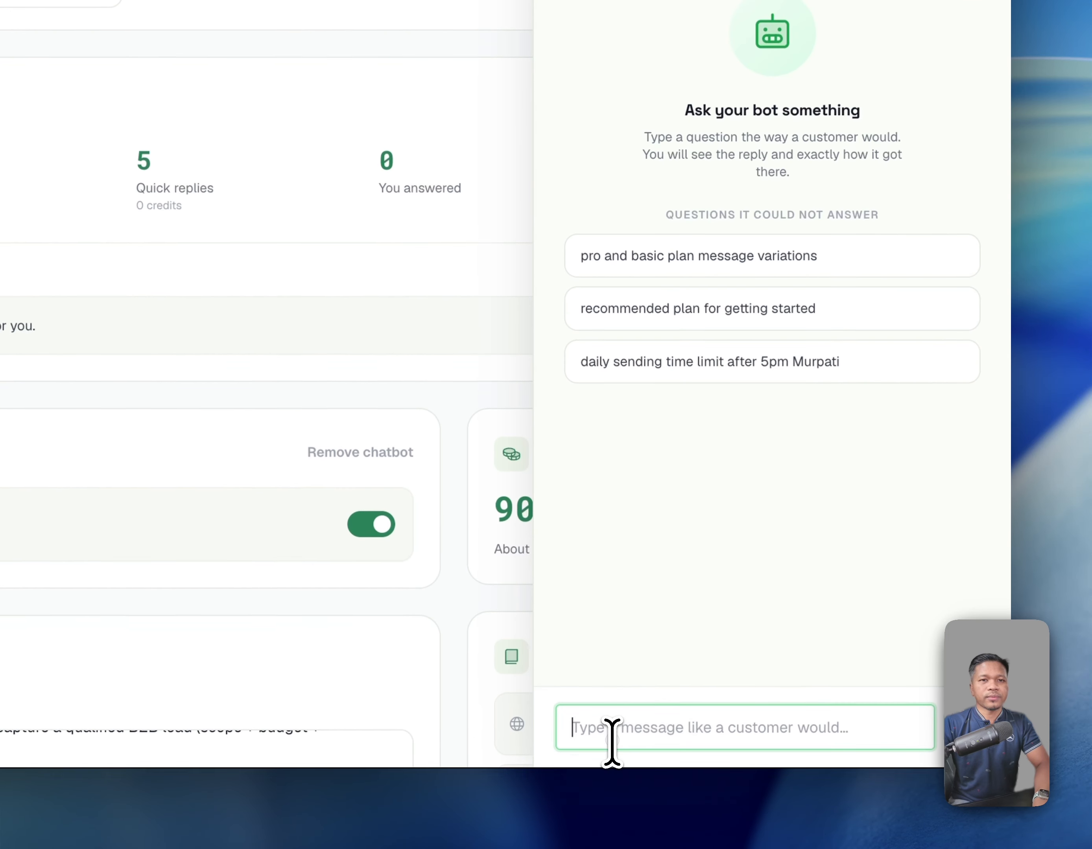
Send "hi, macam mana nak subscribe?" as a test message and compare the bot's reply with the AI configuration settings
{"action": "scroll", "coordinate": [612, 743], "scroll_direction": "down", "scroll_amount": 2}
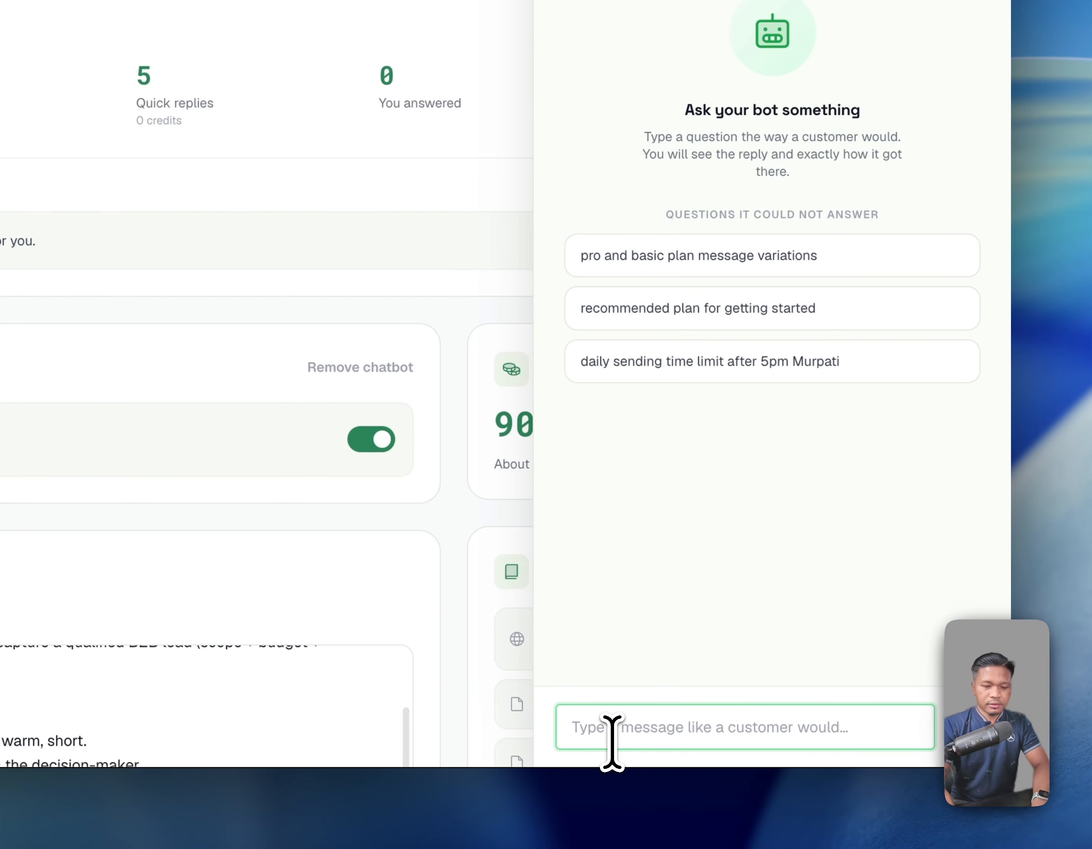
{"action": "type", "text": "hi, m"}
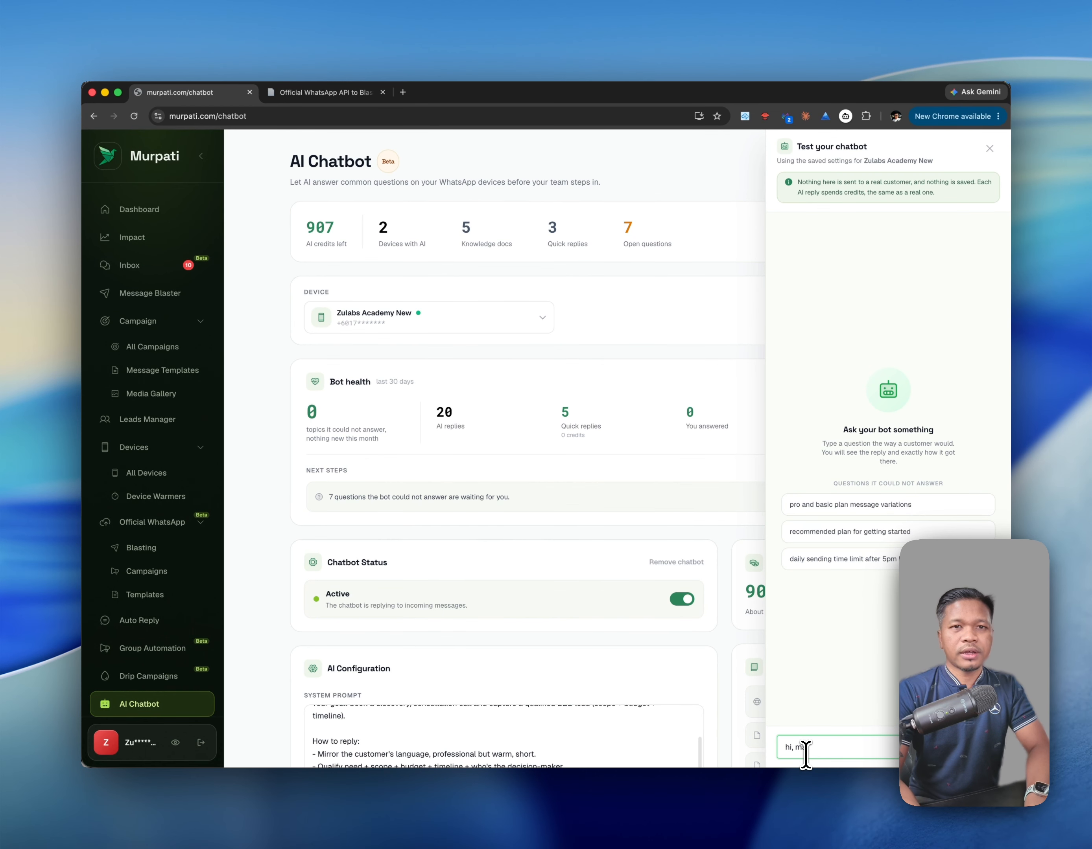
{"action": "type", "text": "acam mana nak sub"}
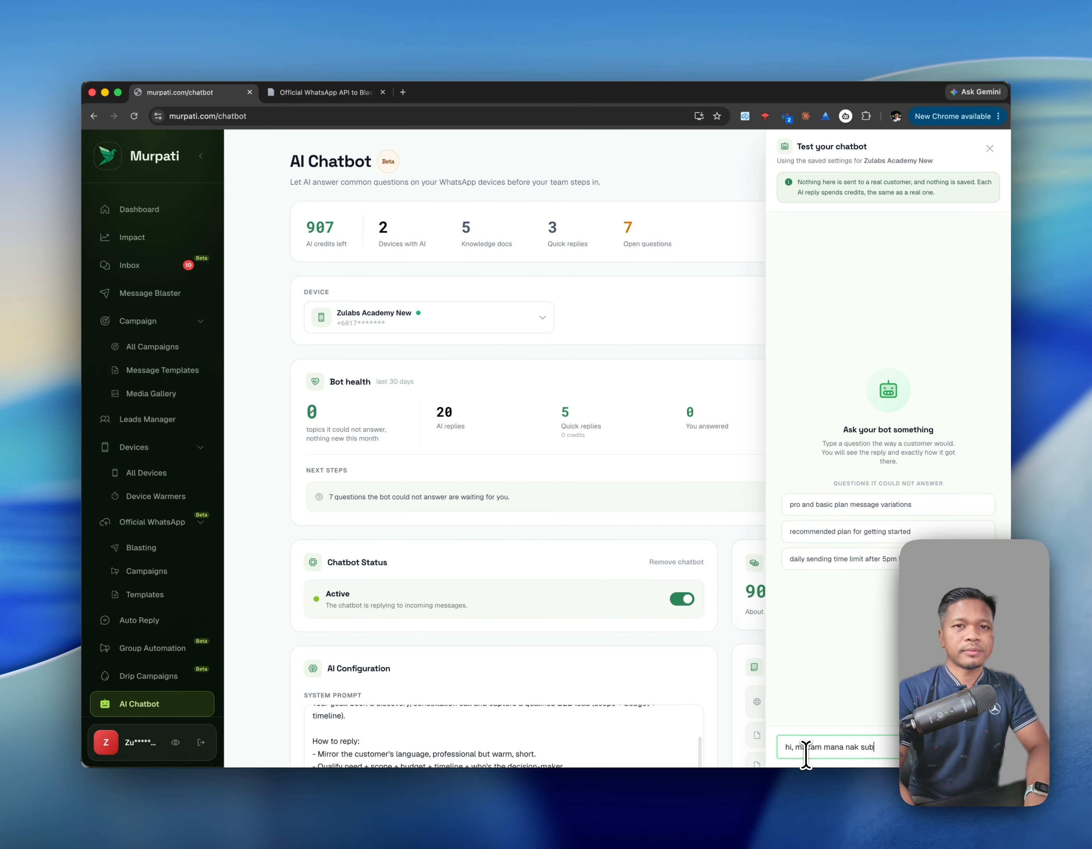
{"action": "type", "text": "scribe?"}
{"action": "key", "text": "Return"}
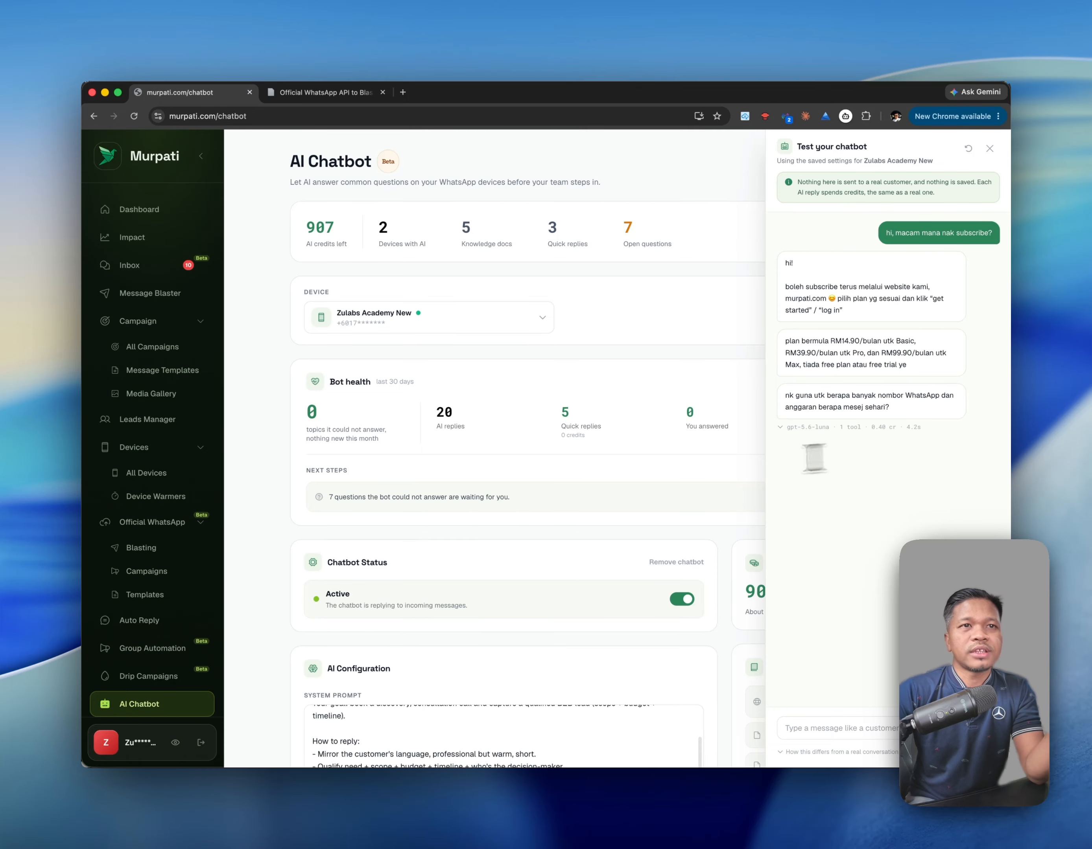
{"action": "scroll", "coordinate": [598, 460], "scroll_direction": "down", "scroll_amount": 5}
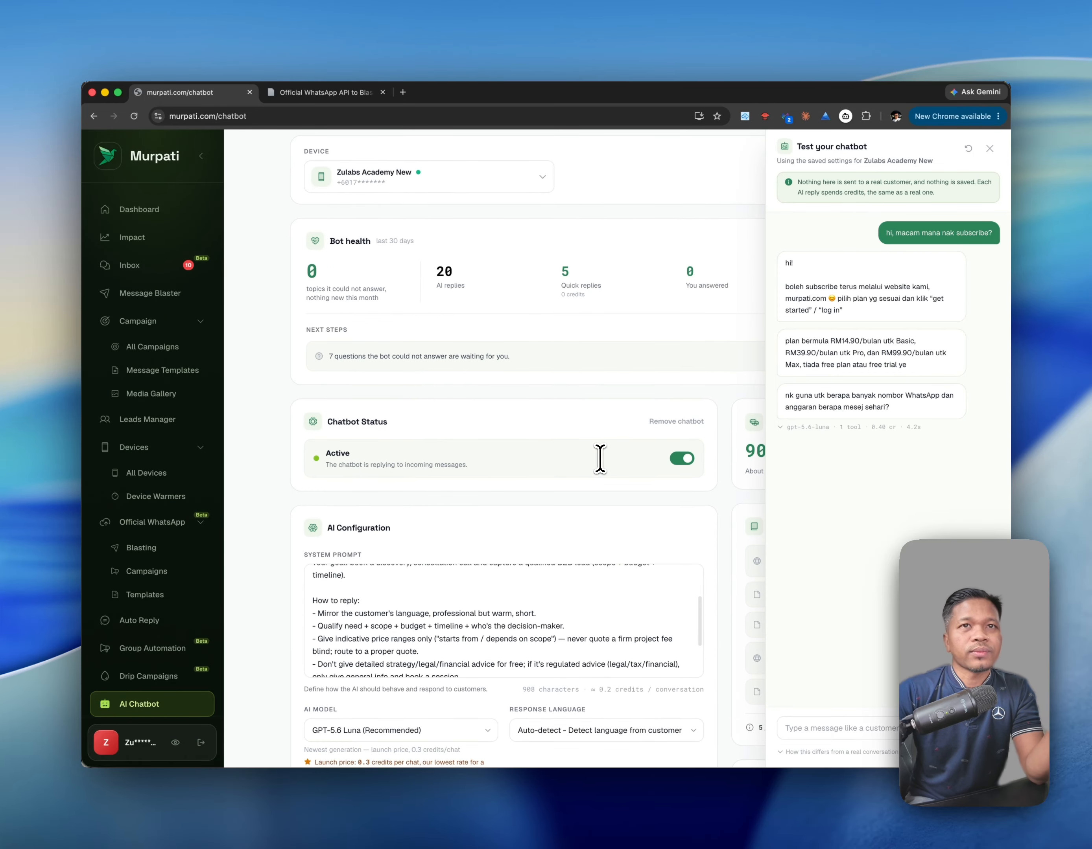
{"action": "scroll", "coordinate": [600, 458], "scroll_direction": "down", "scroll_amount": 12}
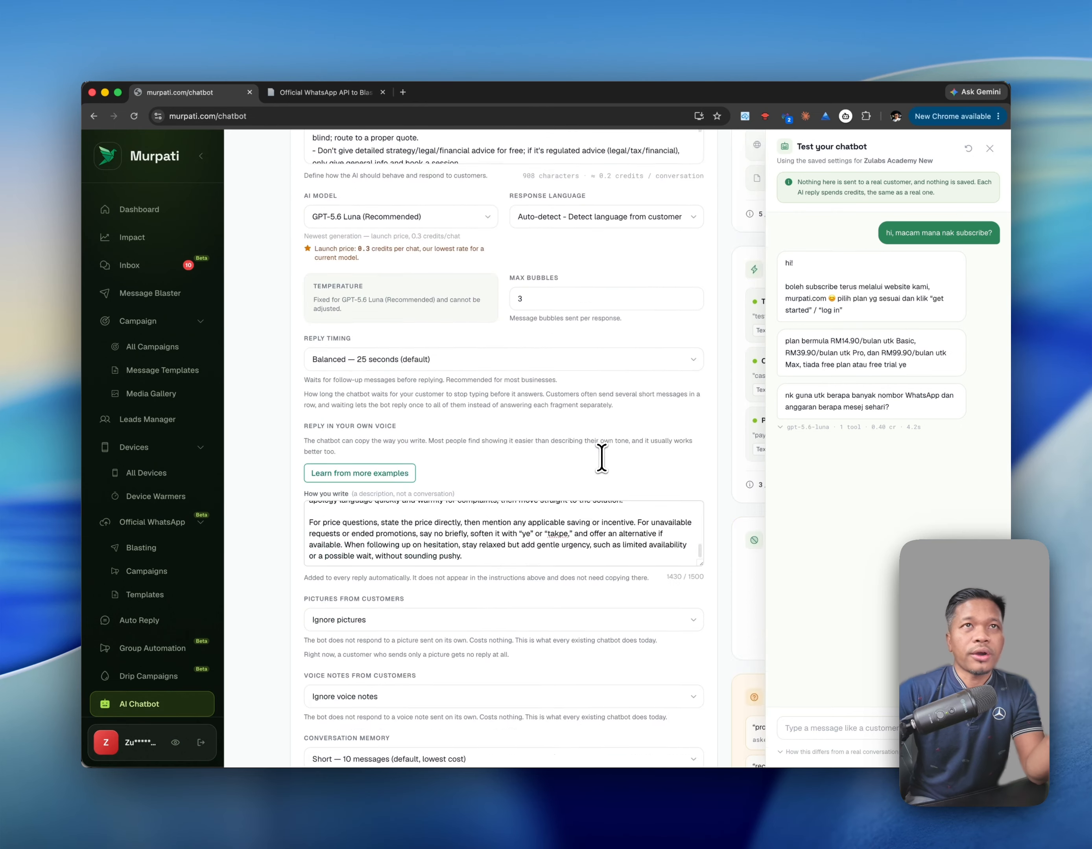